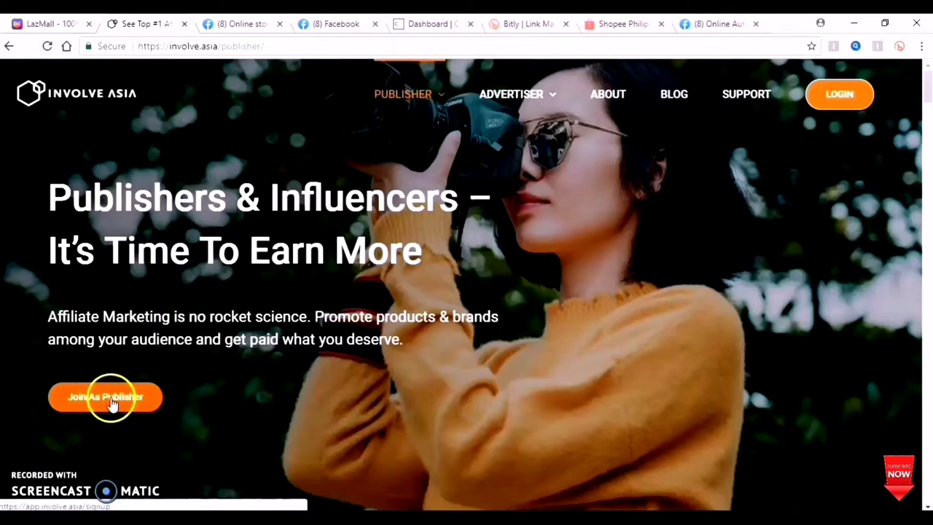
Start the publisher sign-up and enter the address of the Online Authentic watchesstore.Ph Facebook page as the Property URL
{"action": "left_click", "coordinate": [106, 400]}
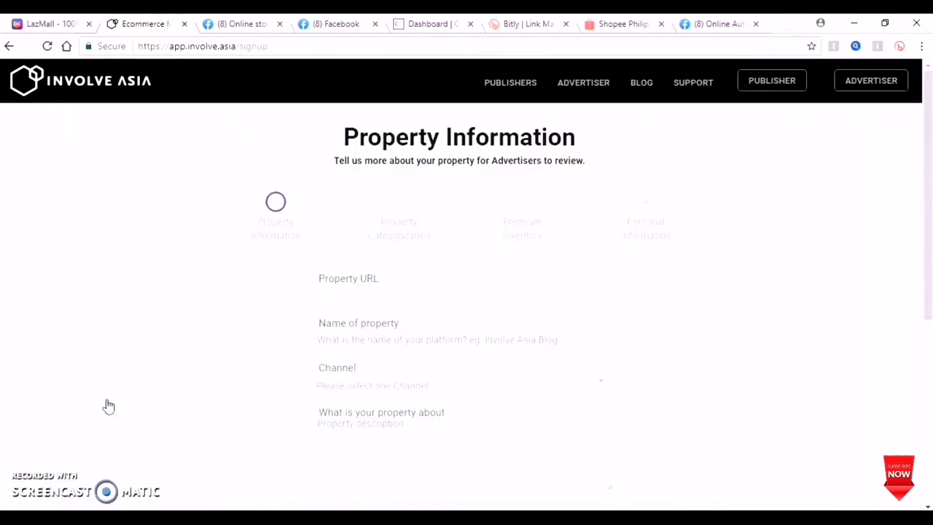
{"action": "left_click", "coordinate": [376, 291]}
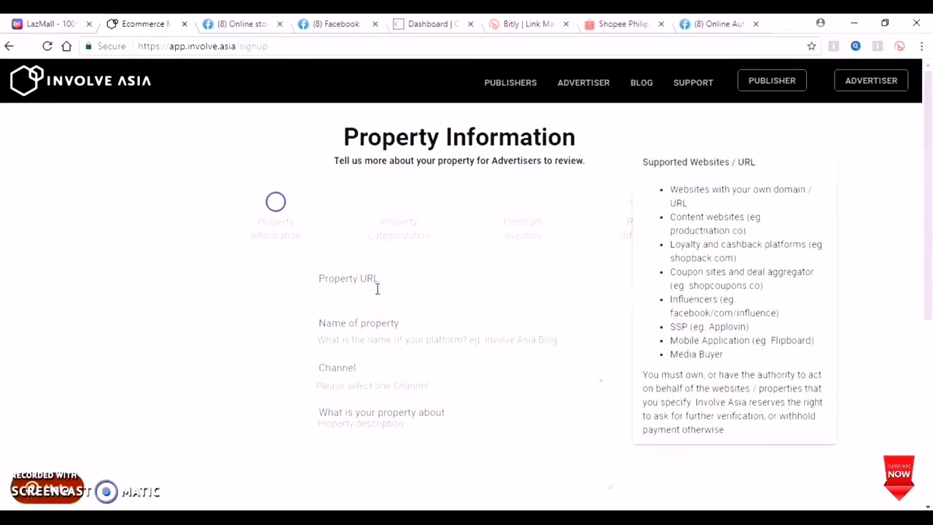
{"action": "left_click", "coordinate": [362, 291]}
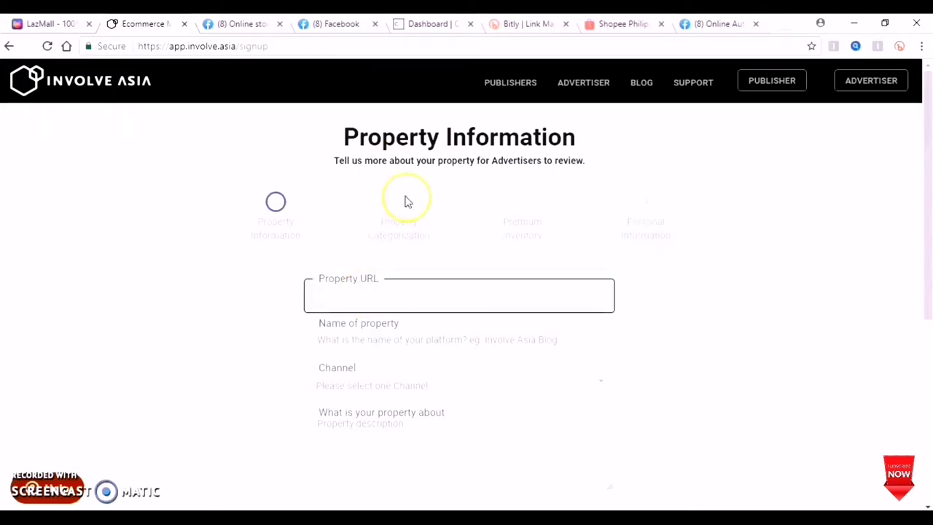
{"action": "left_click", "coordinate": [722, 24]}
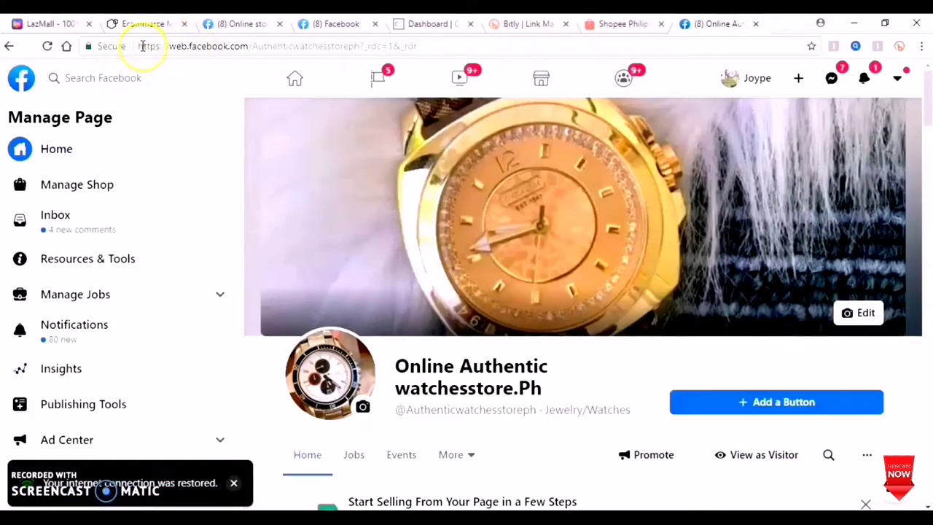
{"action": "left_click_drag", "start_coordinate": [139, 45], "coordinate": [436, 47]}
{"action": "key", "text": "ctrl+c"}
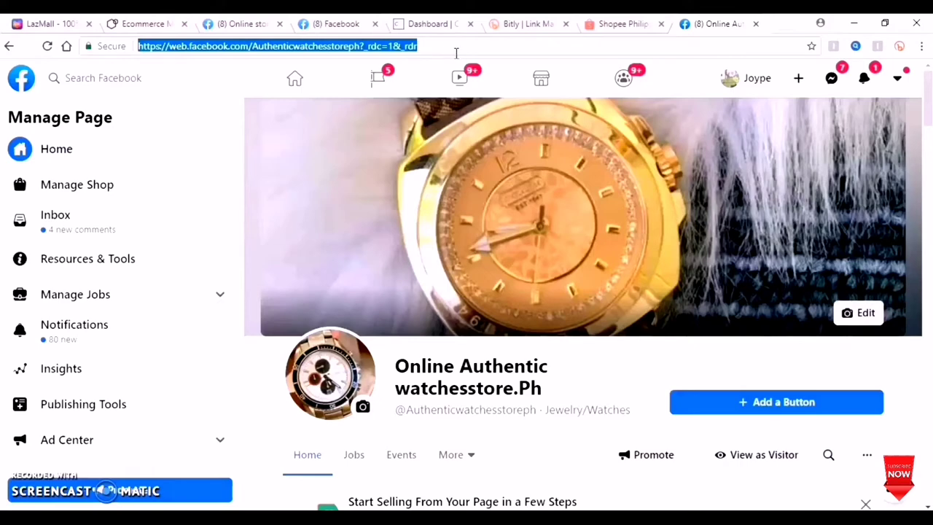
{"action": "left_click", "coordinate": [146, 24]}
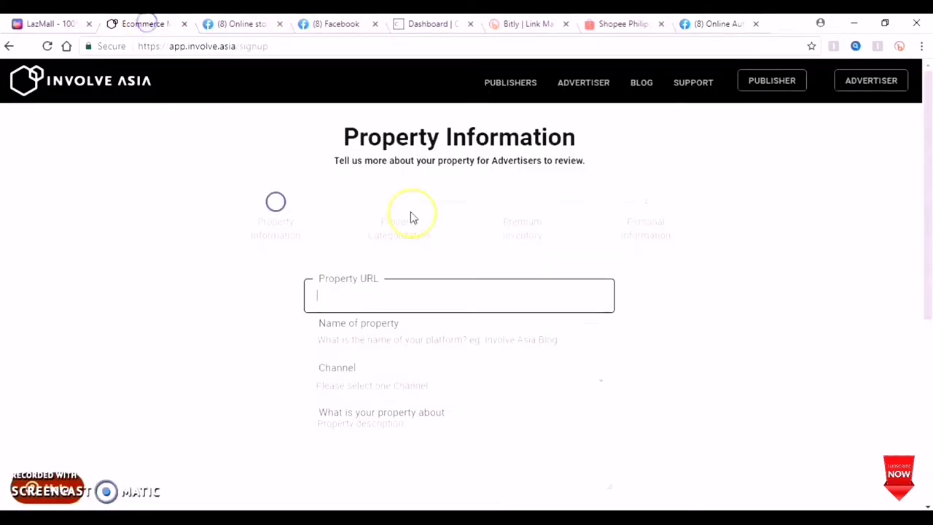
{"action": "left_click", "coordinate": [349, 289]}
{"action": "key", "text": "ctrl+v"}
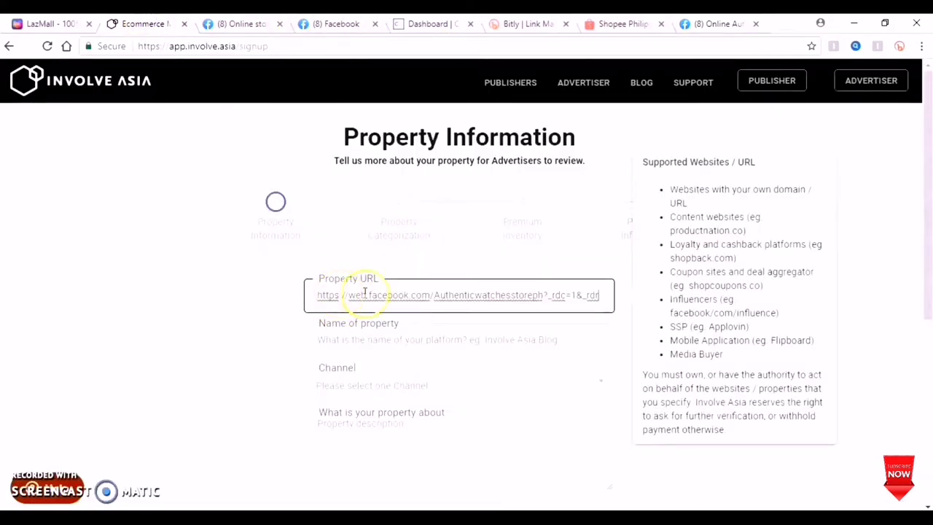
Copy the Facebook page's title into the Name of property field as "Online Authentic watchesstore Ph"
{"action": "left_click", "coordinate": [363, 348]}
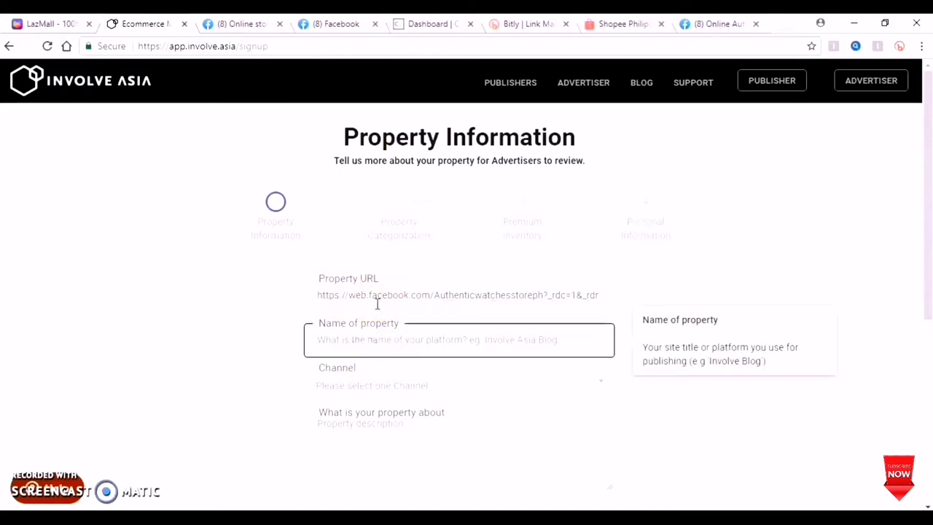
{"action": "left_click", "coordinate": [730, 26]}
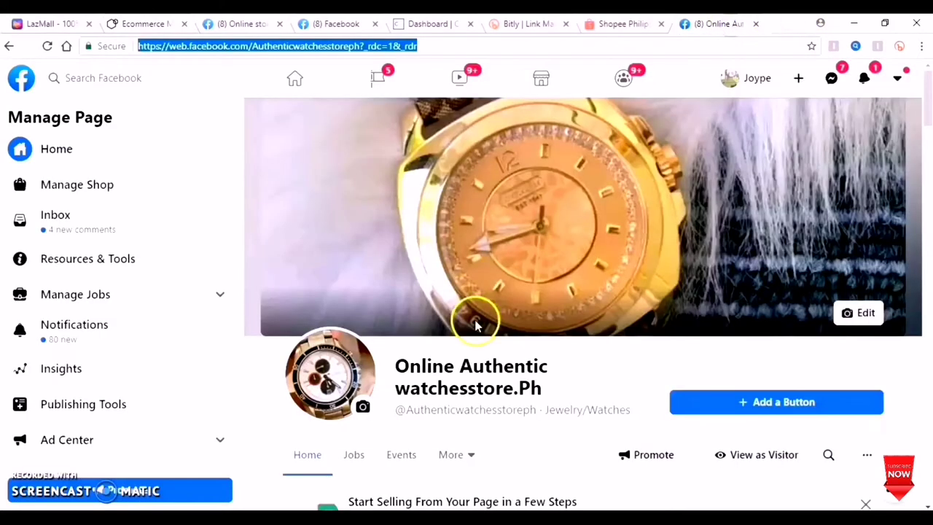
{"action": "left_click_drag", "start_coordinate": [398, 359], "coordinate": [556, 388]}
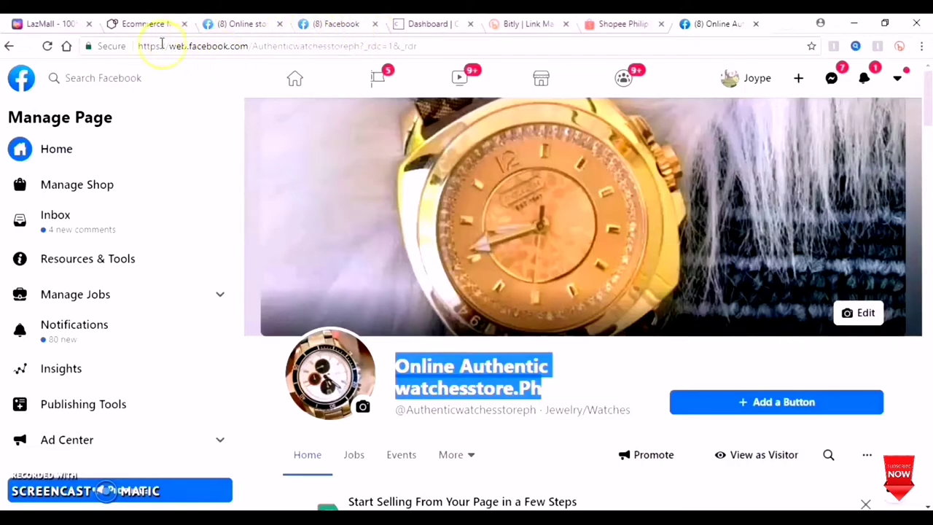
{"action": "left_click", "coordinate": [142, 28]}
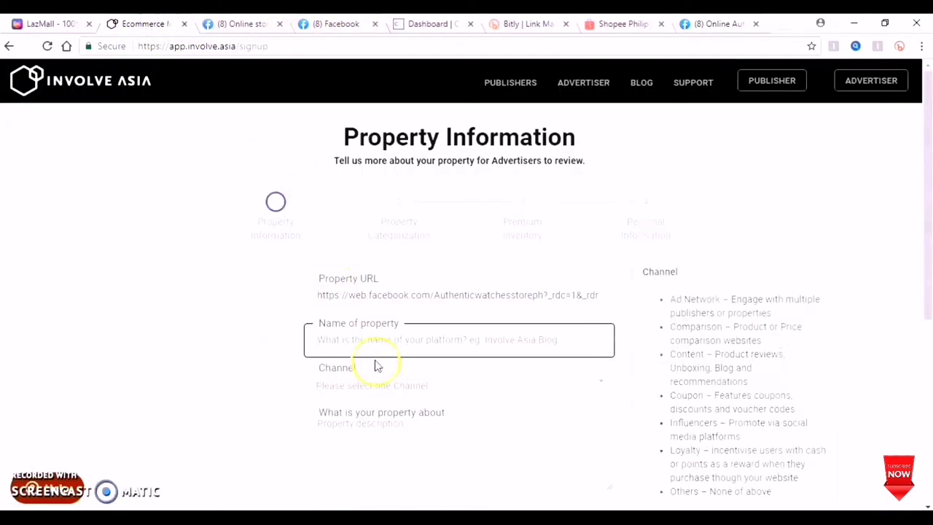
{"action": "type", "text": "Online Authentic watchesstore Ph"}
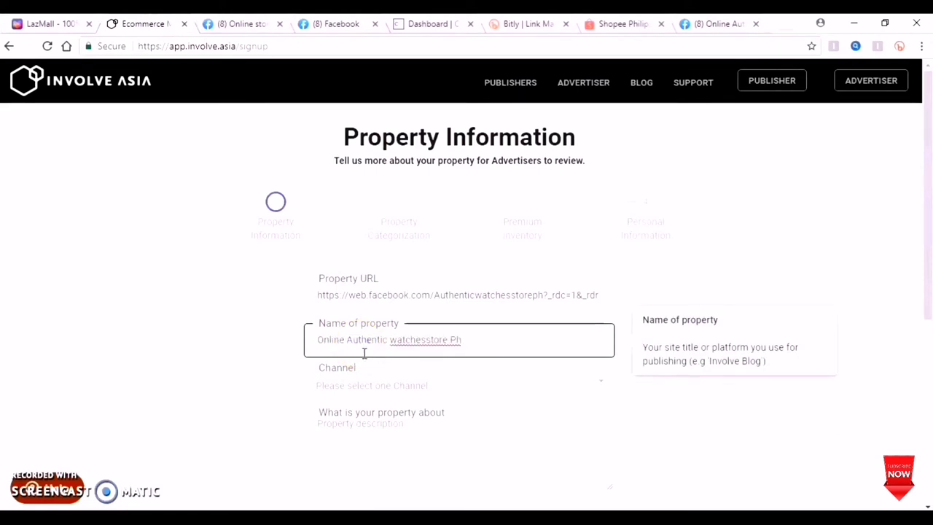
Set the channel to Influencer, describe the property as "I SELL AUTHENTIC WATCHES" and continue to Property Categorization
{"action": "left_click", "coordinate": [359, 388]}
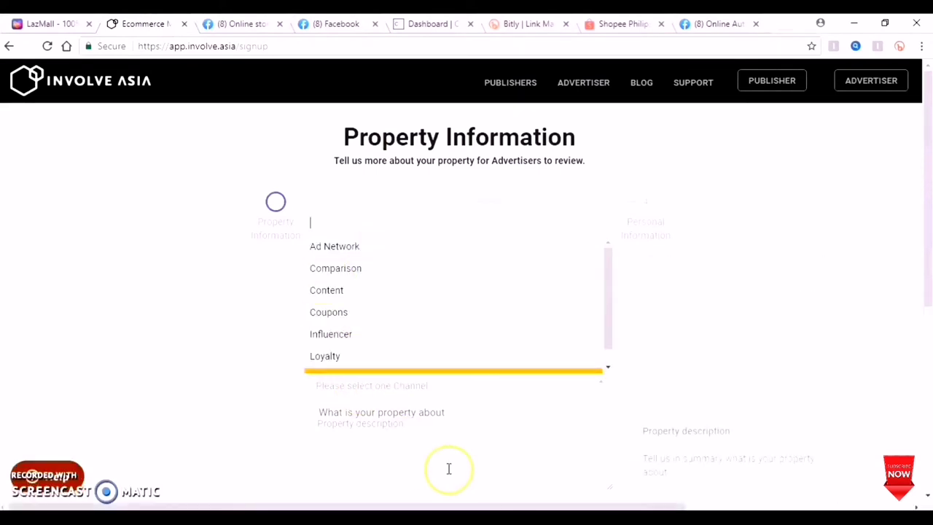
{"action": "left_click", "coordinate": [332, 337]}
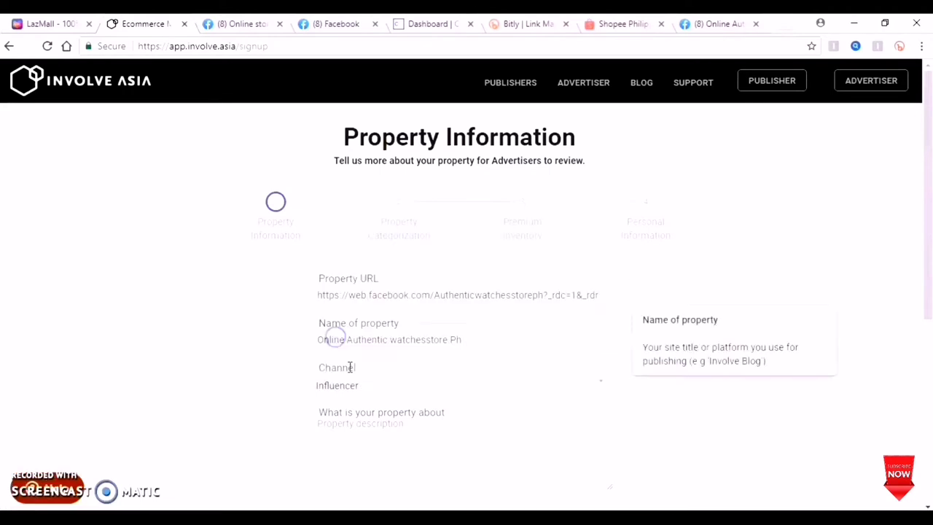
{"action": "left_click", "coordinate": [336, 374]}
{"action": "left_click", "coordinate": [355, 424]}
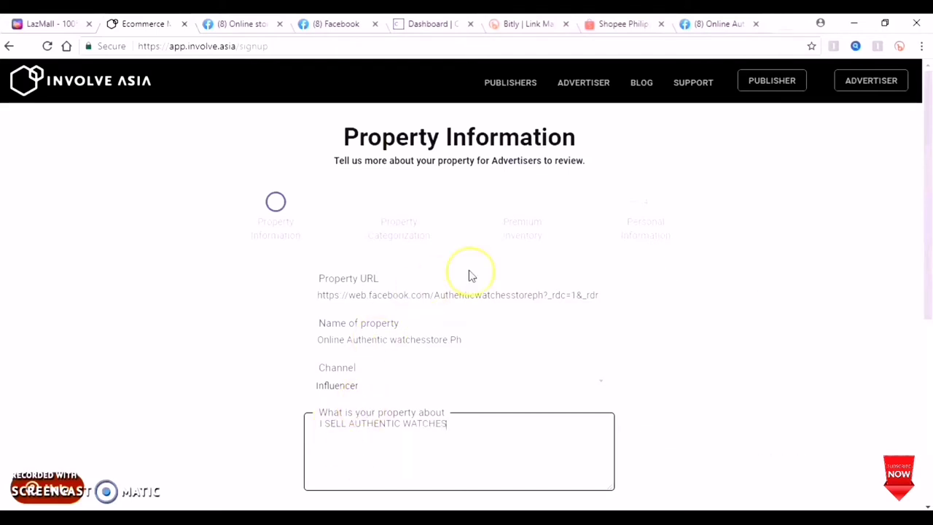
{"action": "scroll", "coordinate": [468, 270], "scroll_direction": "down", "scroll_amount": 3}
{"action": "left_click", "coordinate": [592, 324]}
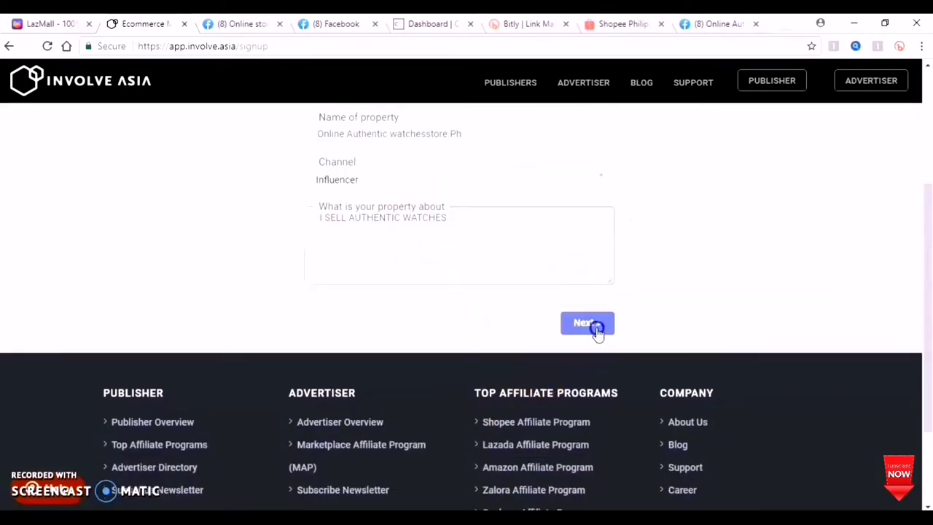
Set the country to Philippines and the type of advertiser to Pay per sale
{"action": "scroll", "coordinate": [483, 298], "scroll_direction": "up", "scroll_amount": 3}
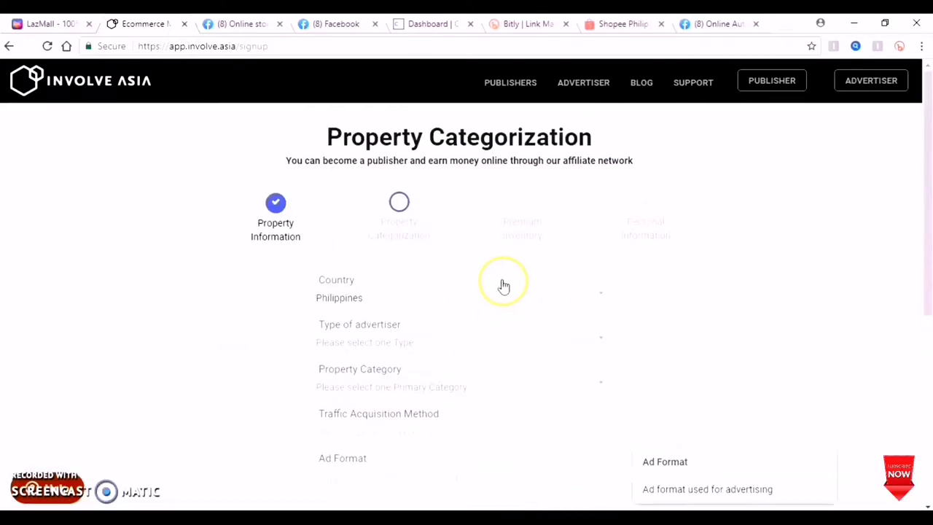
{"action": "left_click", "coordinate": [599, 300]}
{"action": "left_click", "coordinate": [333, 402]}
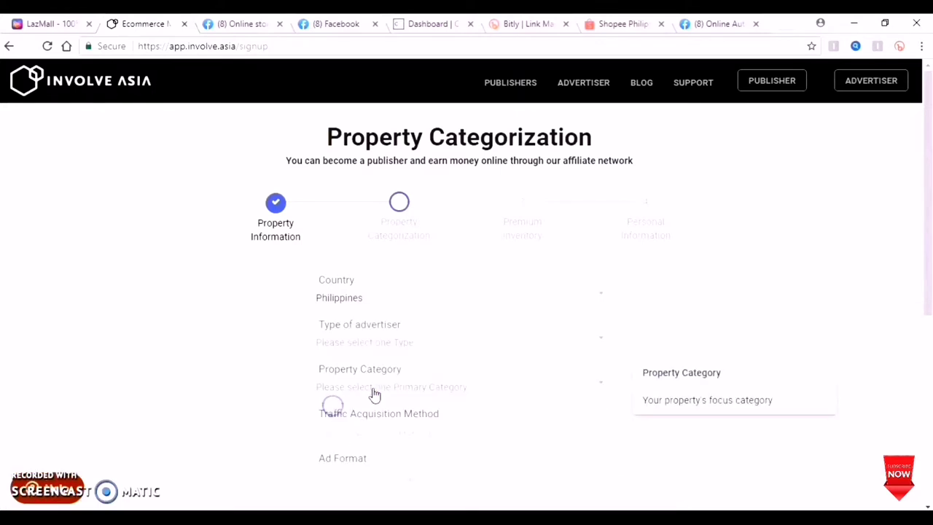
{"action": "left_click", "coordinate": [380, 354]}
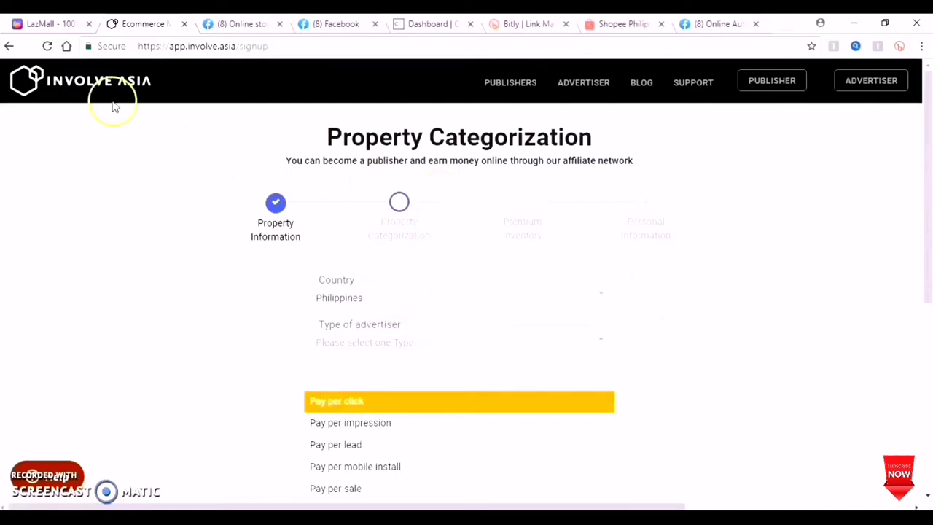
{"action": "scroll", "coordinate": [524, 306], "scroll_direction": "down", "scroll_amount": 1}
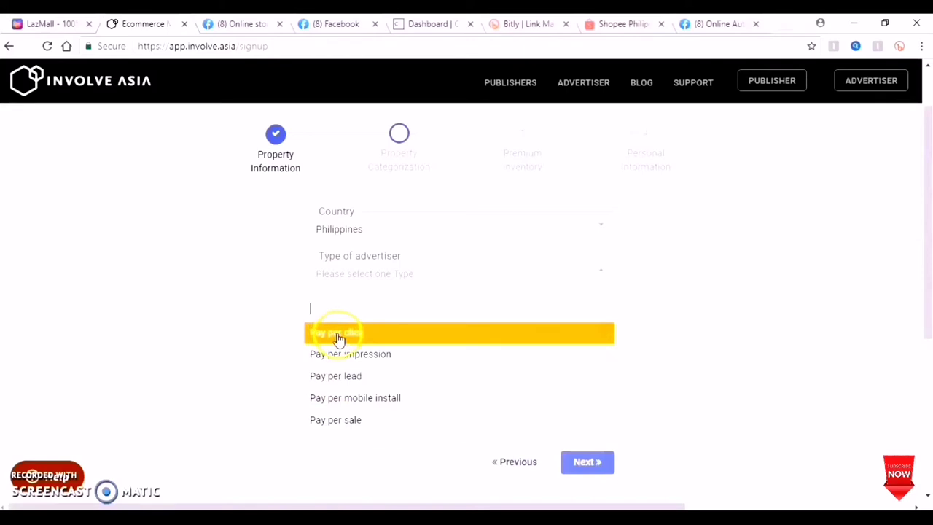
{"action": "left_click", "coordinate": [342, 423]}
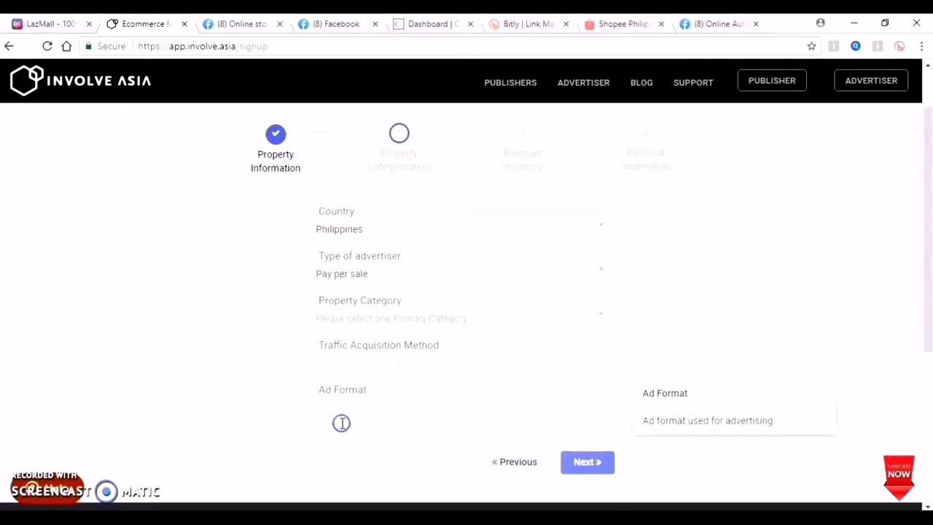
Check the watch store's Facebook page and set the Property Category to Fashion
{"action": "scroll", "coordinate": [419, 338], "scroll_direction": "down", "scroll_amount": 1}
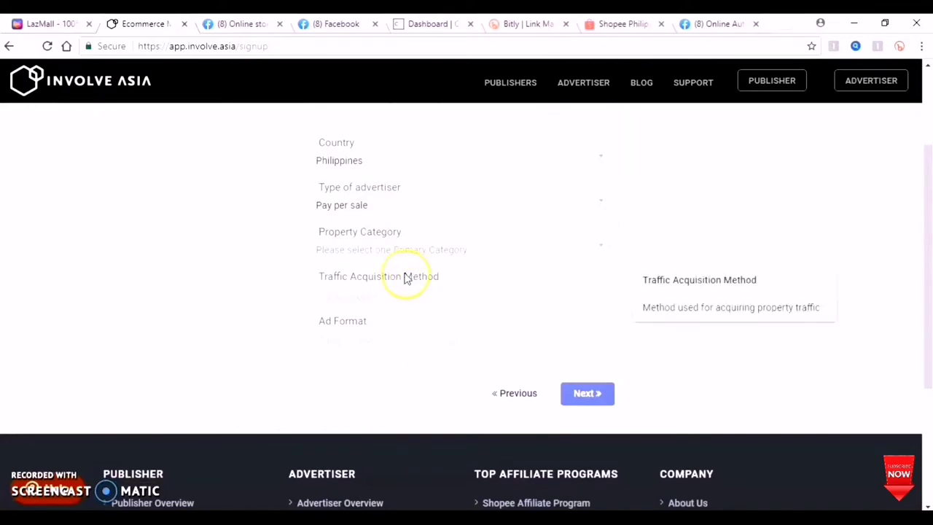
{"action": "left_click", "coordinate": [368, 248]}
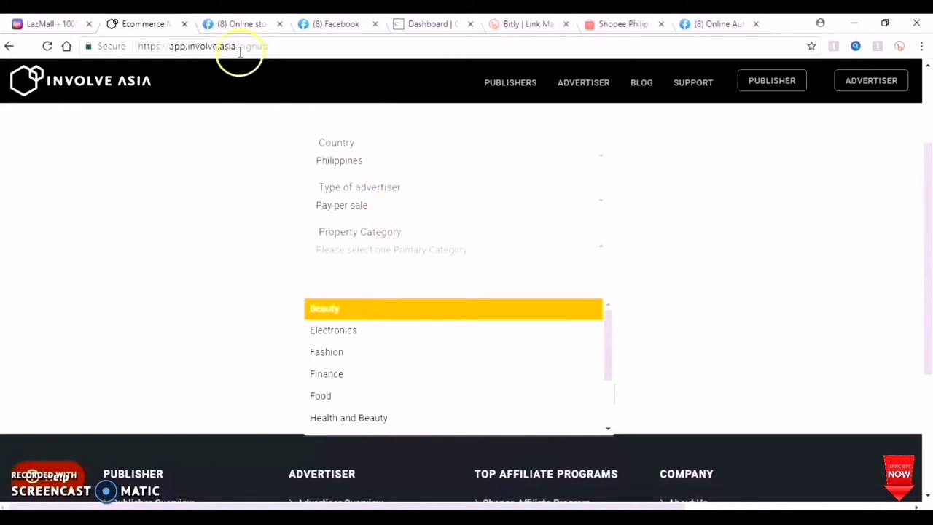
{"action": "left_click", "coordinate": [745, 28]}
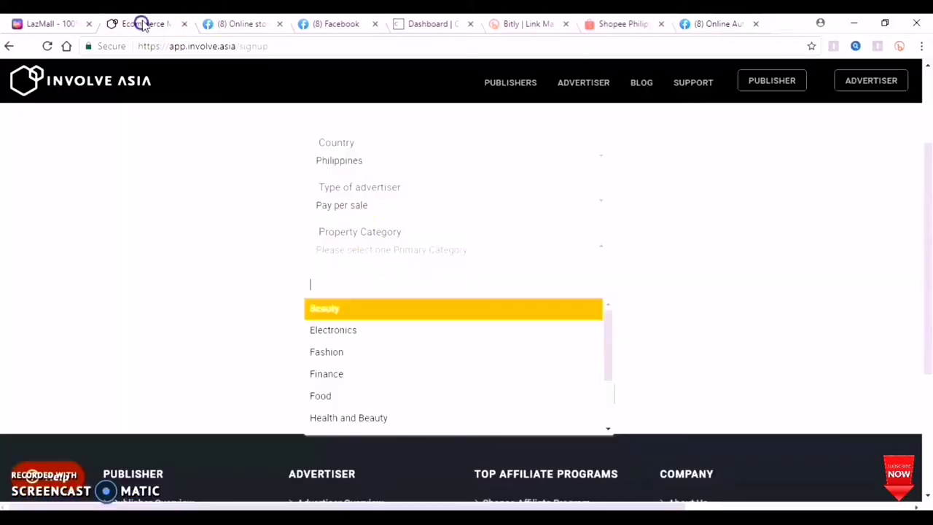
{"action": "left_click", "coordinate": [143, 24]}
{"action": "left_click", "coordinate": [354, 376]}
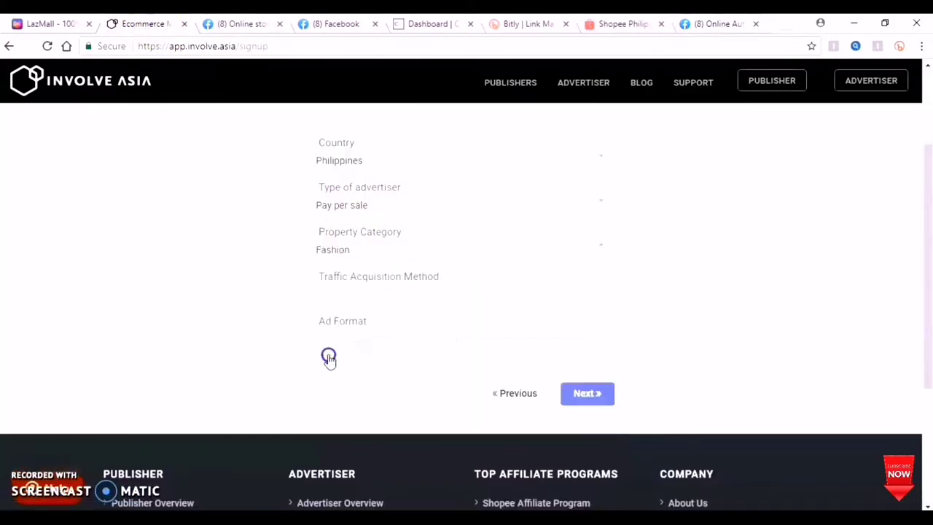
Choose Email, PPC (Brand Bidding) and Retargeting as the traffic acquisition methods
{"action": "left_click", "coordinate": [377, 293]}
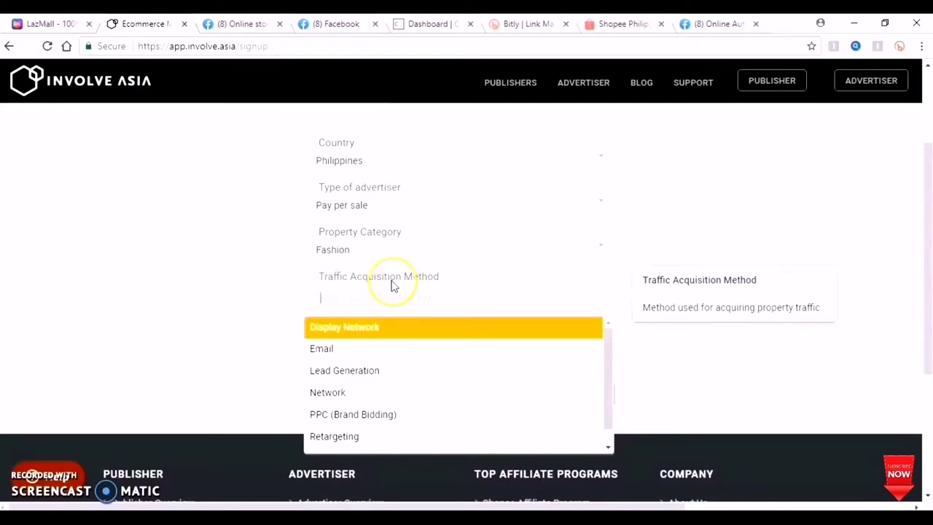
{"action": "left_click", "coordinate": [337, 351]}
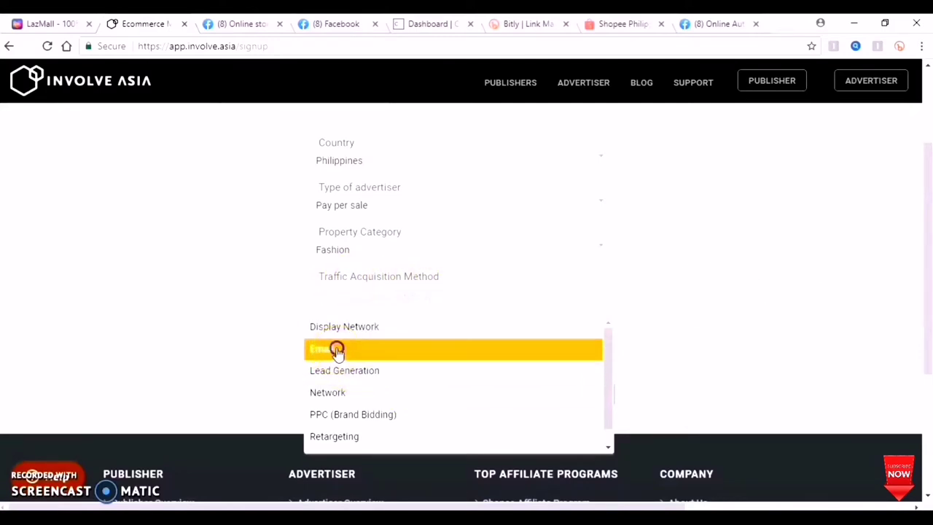
{"action": "left_click", "coordinate": [379, 296]}
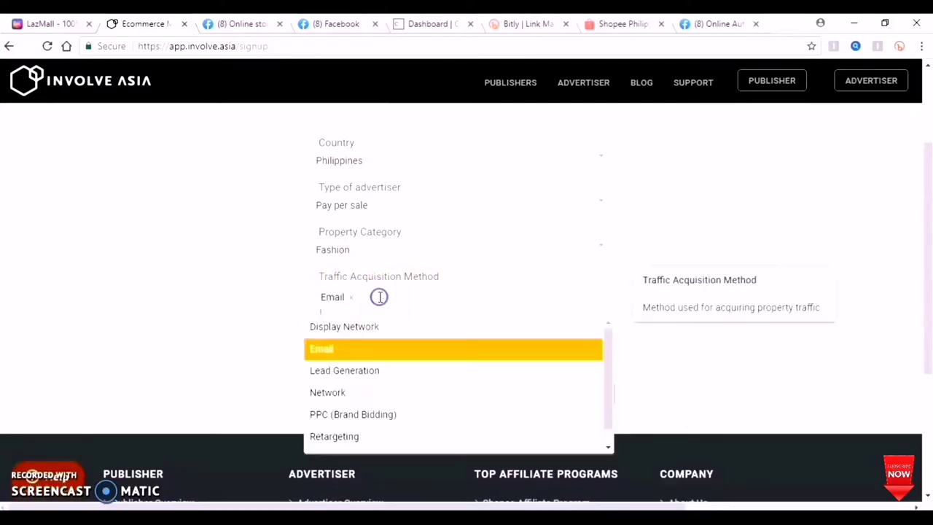
{"action": "left_click", "coordinate": [353, 418]}
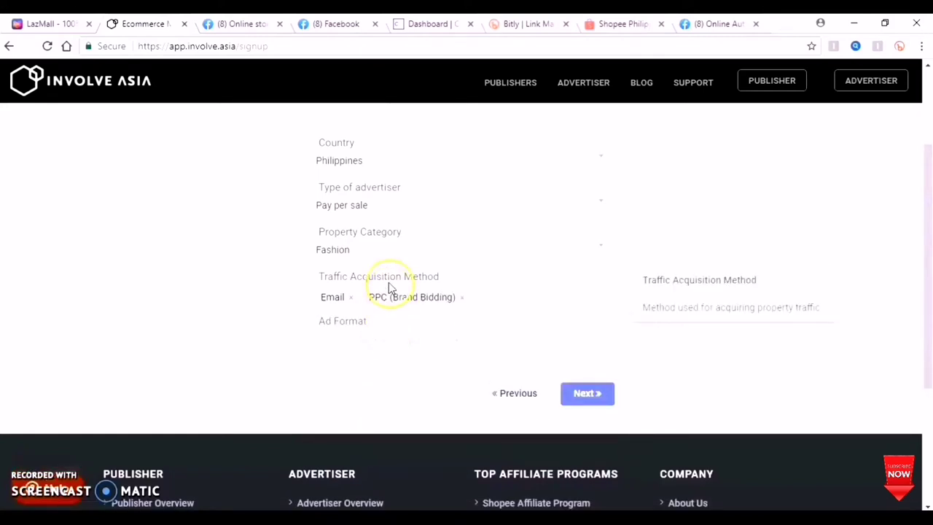
{"action": "left_click", "coordinate": [489, 294]}
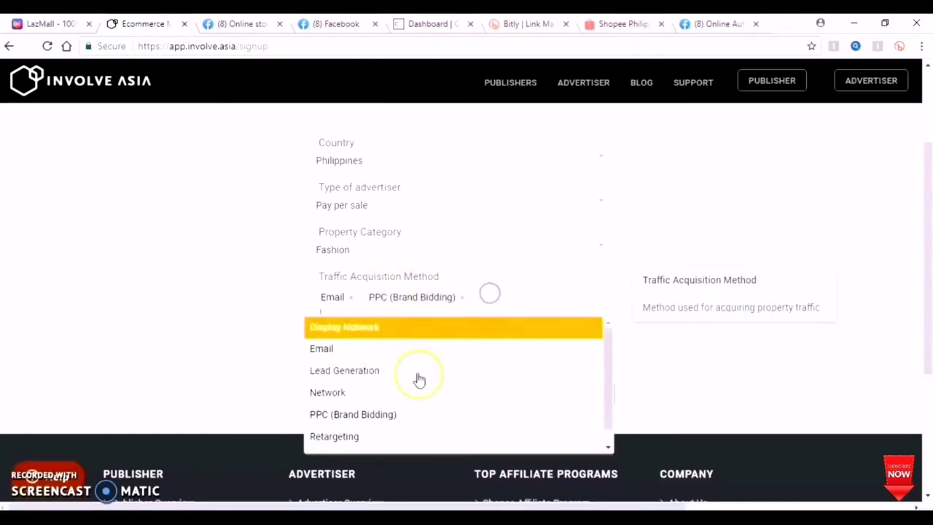
{"action": "left_click", "coordinate": [335, 441]}
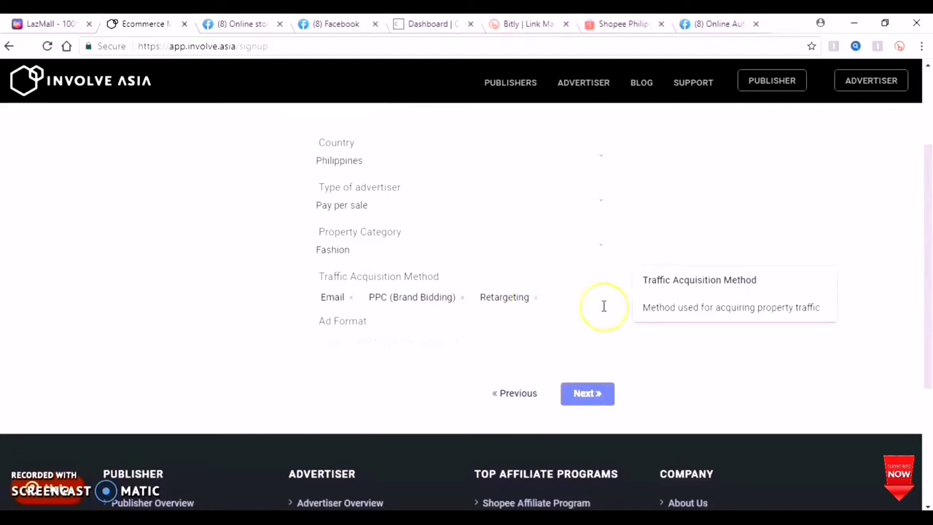
Choose Email Marketing, Youtube Channel and Facebook Page as the property's ad formats
{"action": "left_click", "coordinate": [340, 337]}
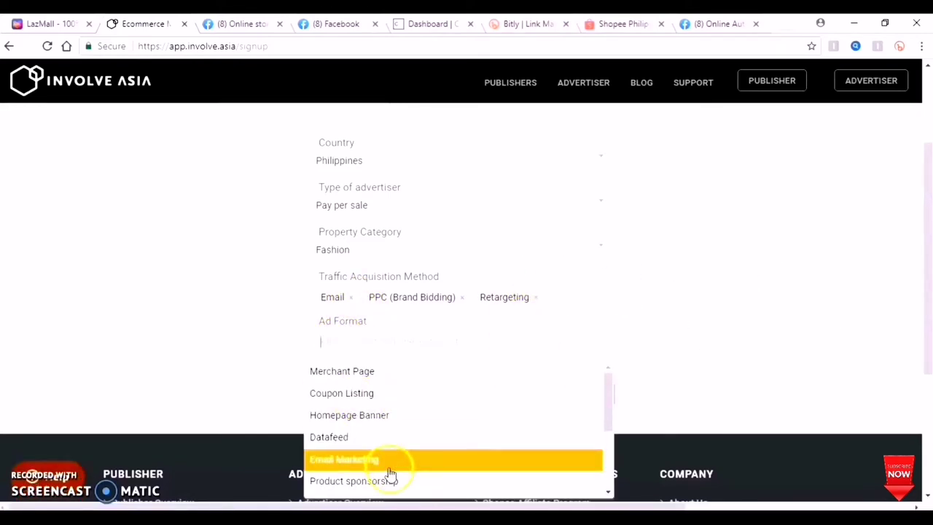
{"action": "left_click", "coordinate": [354, 460]}
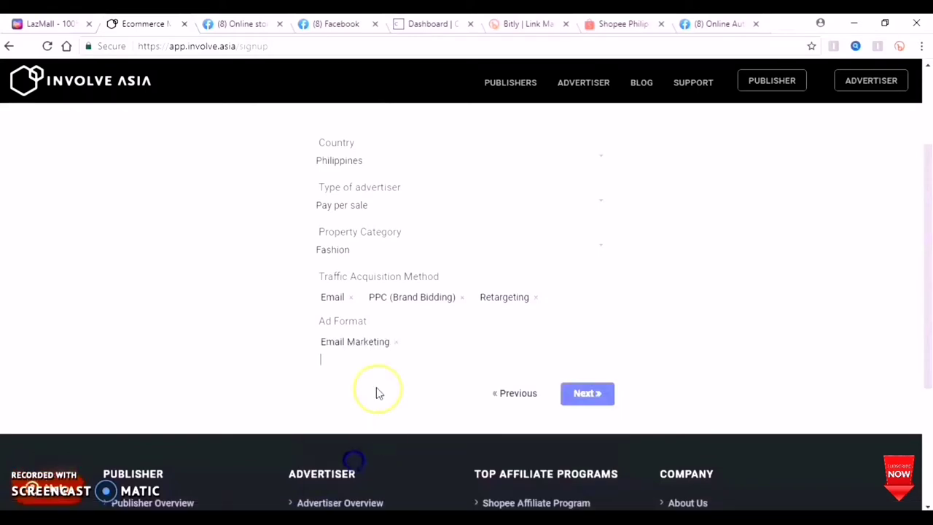
{"action": "left_click", "coordinate": [411, 350]}
{"action": "scroll", "coordinate": [375, 437], "scroll_direction": "down", "scroll_amount": 5}
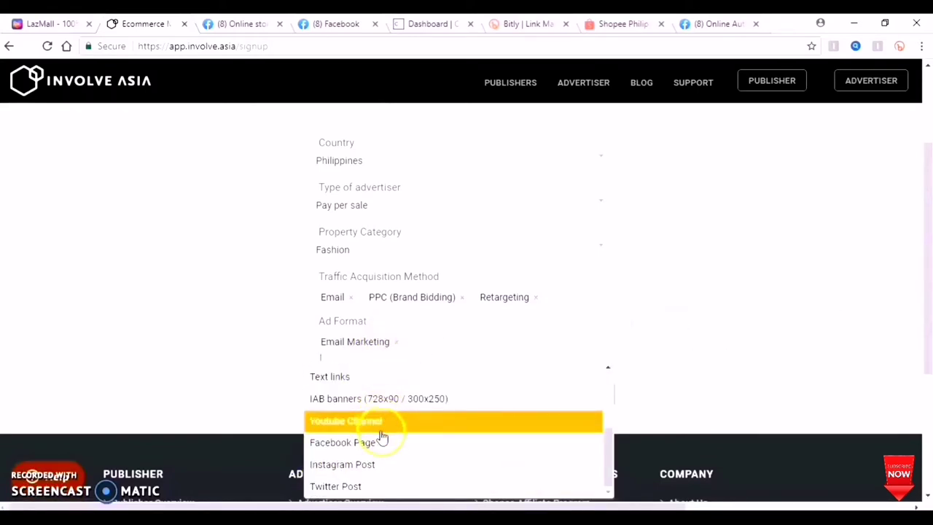
{"action": "left_click", "coordinate": [350, 420]}
{"action": "left_click", "coordinate": [535, 341]}
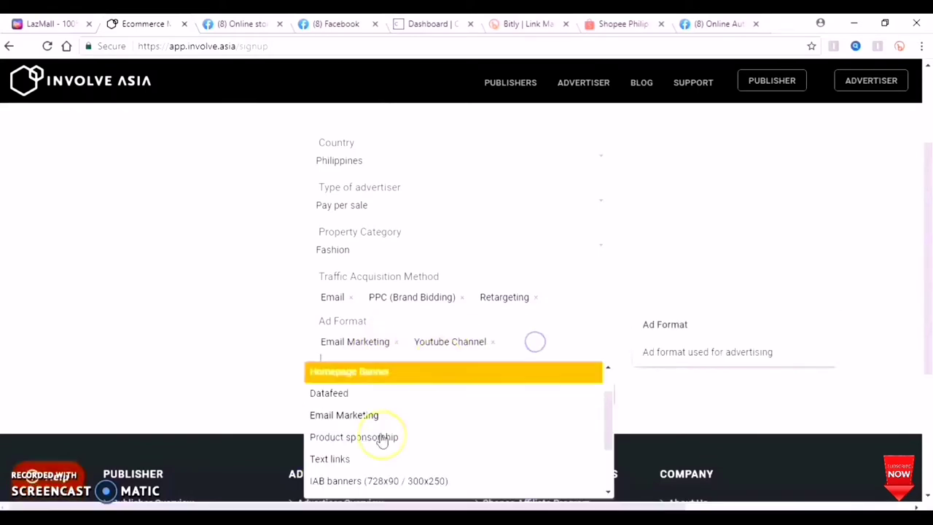
{"action": "scroll", "coordinate": [370, 467], "scroll_direction": "down", "scroll_amount": 1}
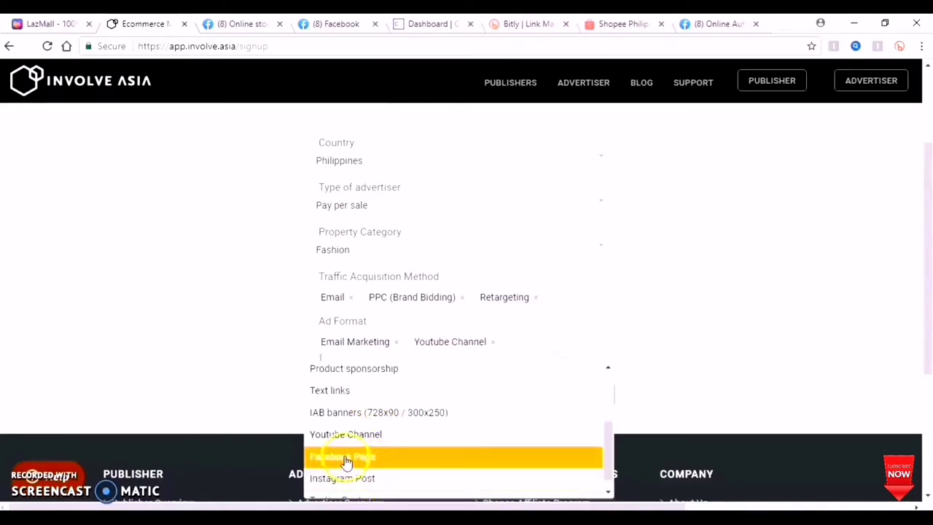
{"action": "left_click", "coordinate": [346, 459]}
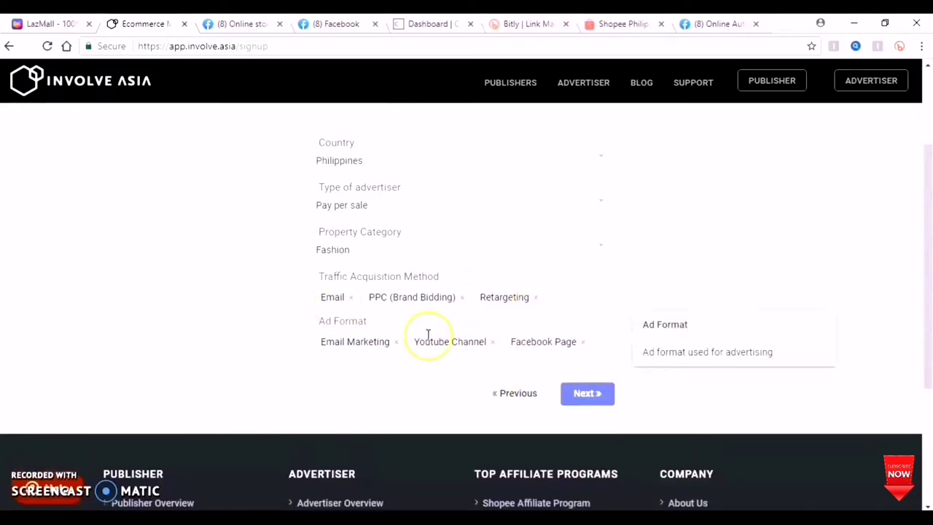
Submit the property categorization, keep Premium Inventory set to No and continue to Personal Information
{"action": "scroll", "coordinate": [510, 306], "scroll_direction": "up", "scroll_amount": 2}
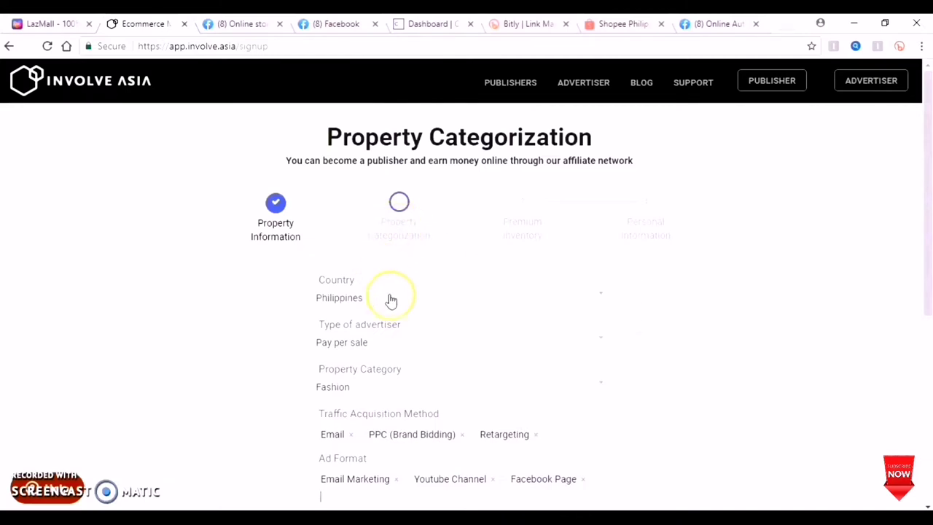
{"action": "scroll", "coordinate": [392, 300], "scroll_direction": "down", "scroll_amount": 4}
{"action": "left_click", "coordinate": [587, 258]}
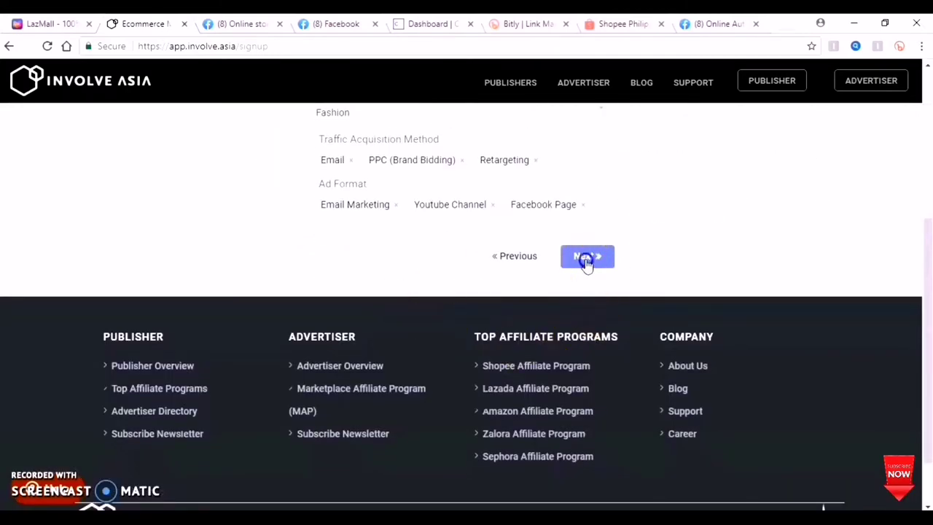
{"action": "scroll", "coordinate": [548, 264], "scroll_direction": "up", "scroll_amount": 3}
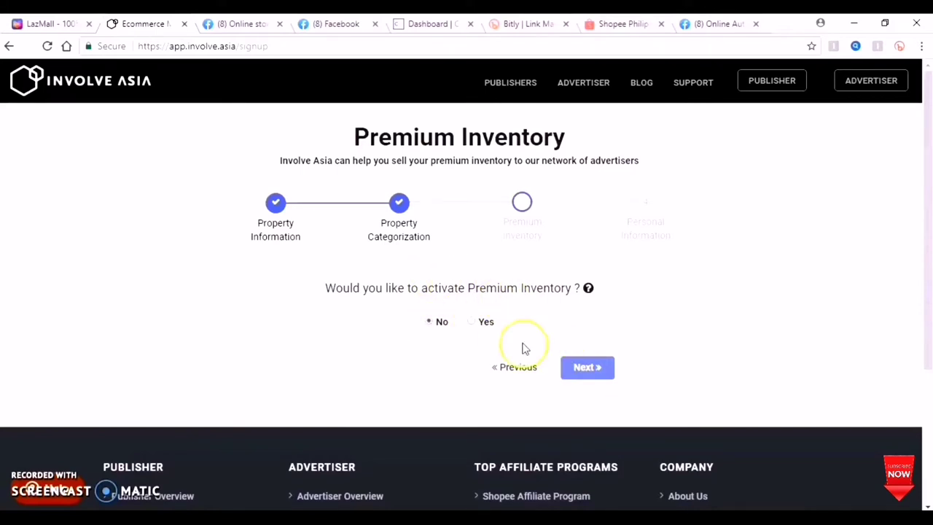
{"action": "left_click", "coordinate": [590, 368]}
{"action": "left_click", "coordinate": [531, 284]}
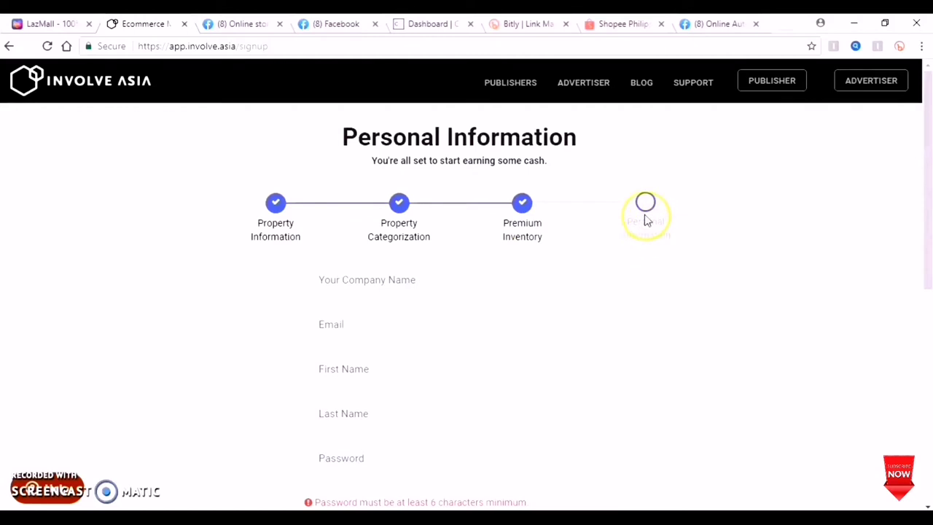
Look up the watch store's name on its Facebook page for the company name, and return to the sign-up form
{"action": "scroll", "coordinate": [575, 225], "scroll_direction": "down", "scroll_amount": 3}
{"action": "scroll", "coordinate": [564, 225], "scroll_direction": "up", "scroll_amount": 3}
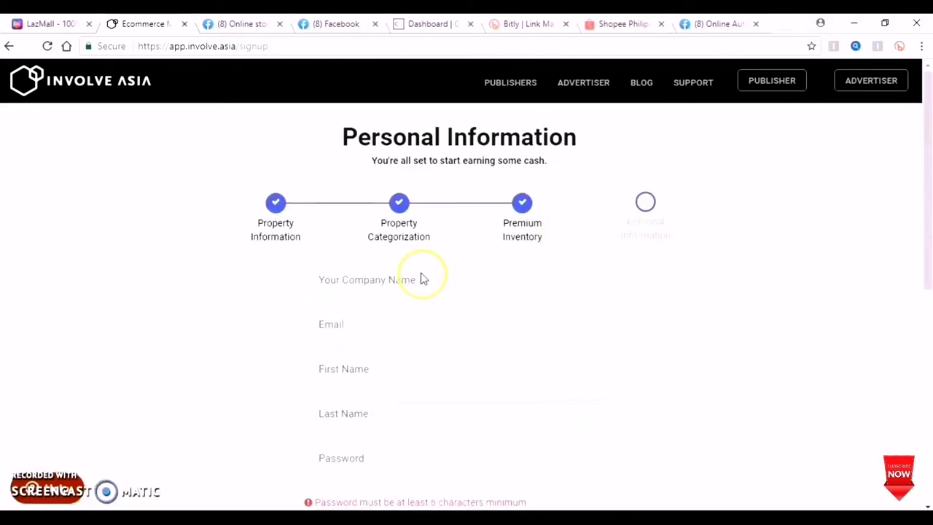
{"action": "left_click", "coordinate": [379, 296]}
{"action": "left_click", "coordinate": [371, 298]}
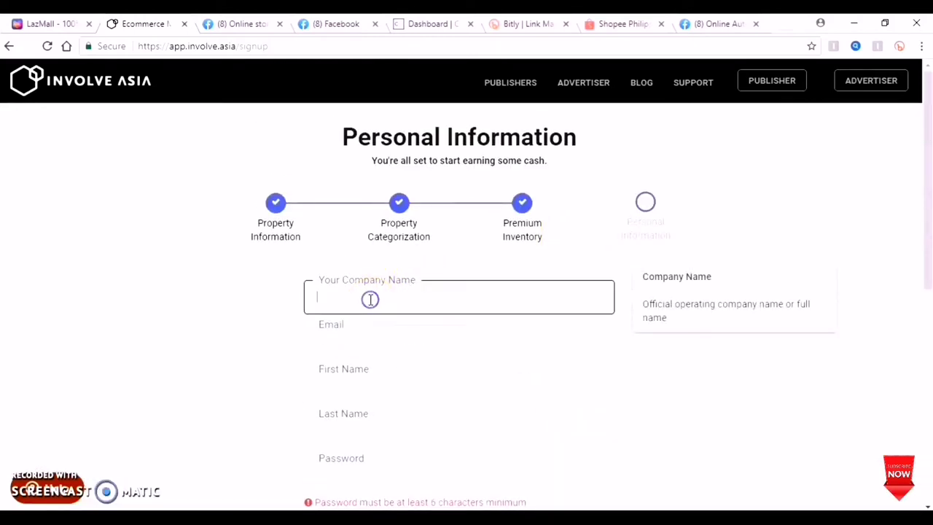
{"action": "left_click", "coordinate": [716, 24]}
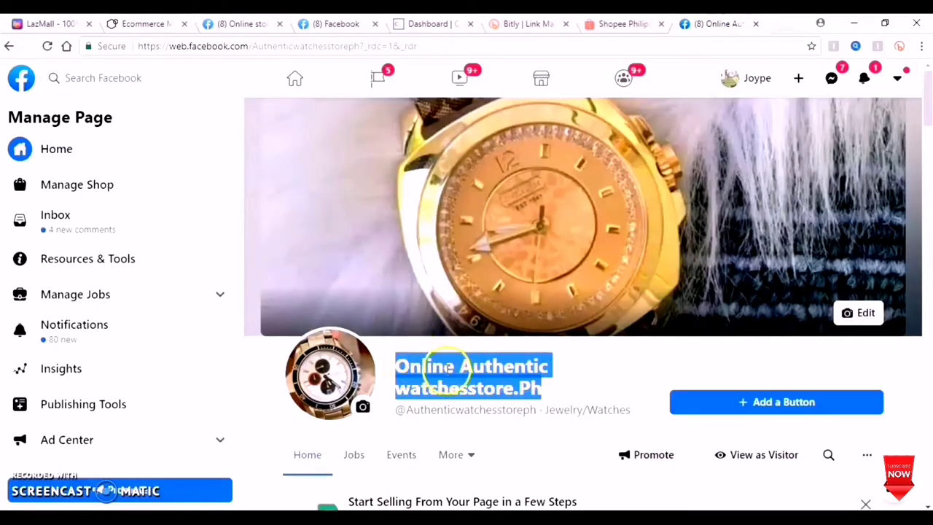
{"action": "left_click", "coordinate": [136, 24]}
{"action": "scroll", "coordinate": [399, 305], "scroll_direction": "down", "scroll_amount": 1}
{"action": "left_click", "coordinate": [359, 226]}
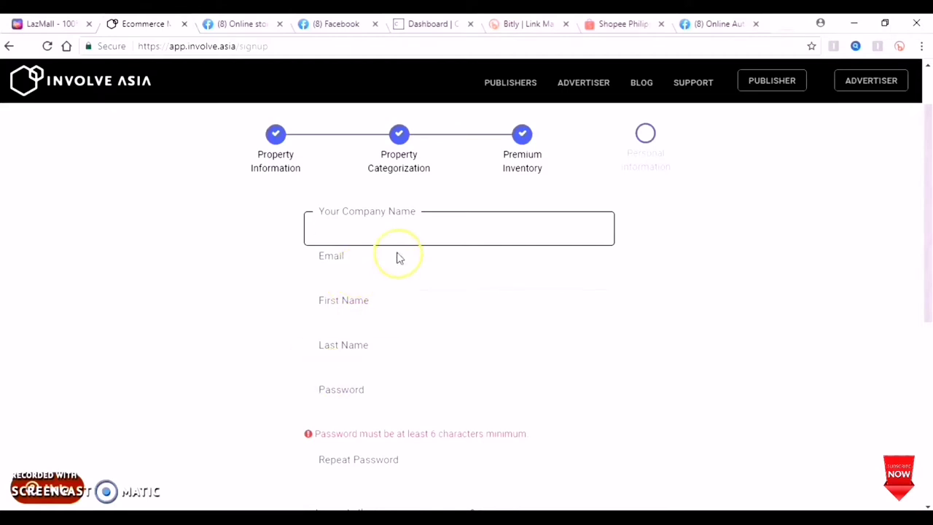
Examine the Personal Information form's required fields: company name, email, first and last name, password and terms agreement
{"action": "scroll", "coordinate": [430, 258], "scroll_direction": "down", "scroll_amount": 1}
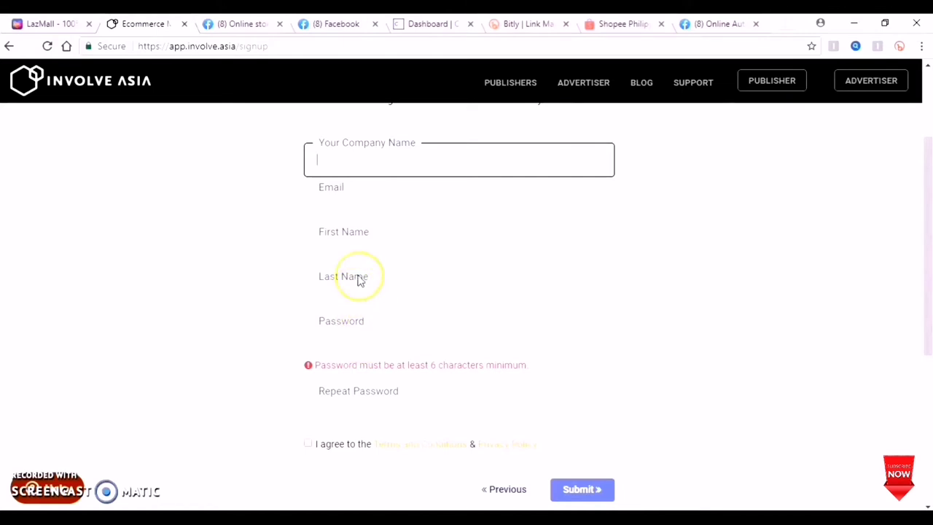
{"action": "scroll", "coordinate": [357, 277], "scroll_direction": "down", "scroll_amount": 2}
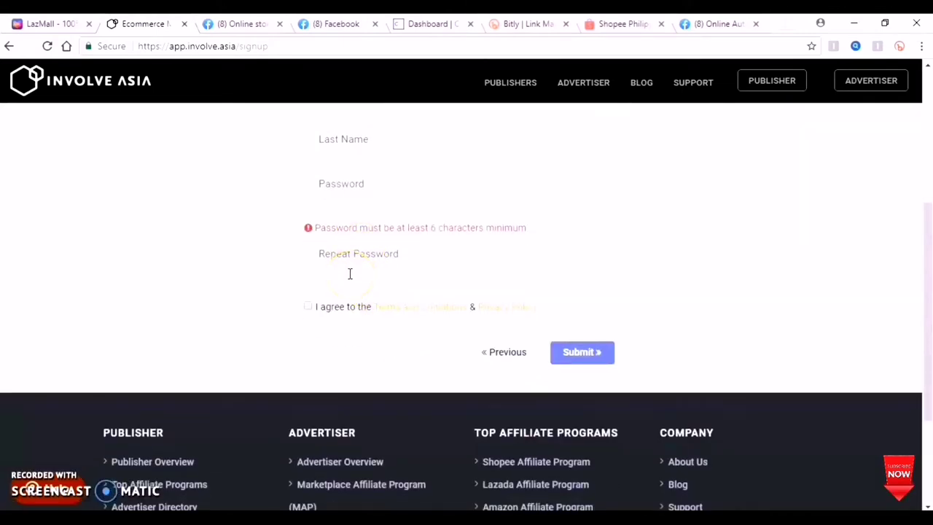
{"action": "left_click", "coordinate": [318, 307]}
{"action": "scroll", "coordinate": [552, 306], "scroll_direction": "up", "scroll_amount": 3}
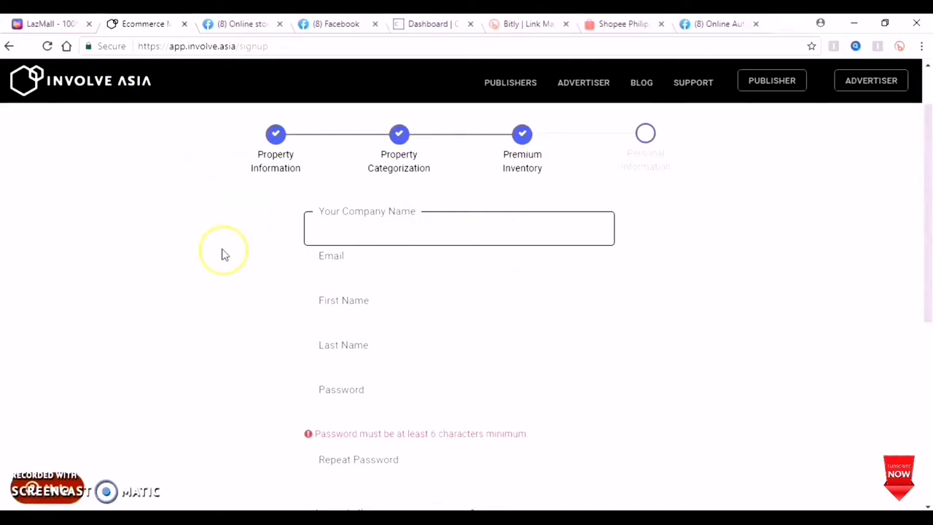
{"action": "scroll", "coordinate": [429, 255], "scroll_direction": "down", "scroll_amount": 2}
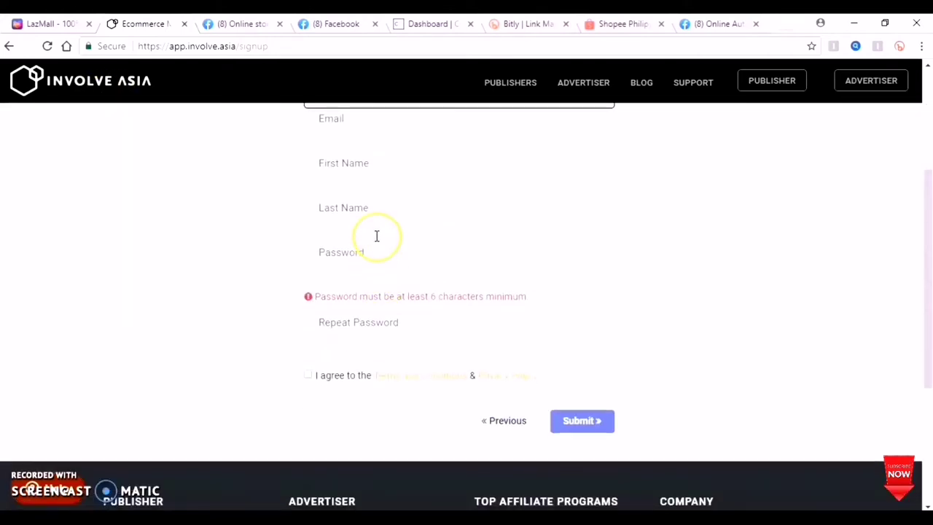
{"action": "scroll", "coordinate": [379, 230], "scroll_direction": "up", "scroll_amount": 3}
{"action": "scroll", "coordinate": [509, 343], "scroll_direction": "down", "scroll_amount": 2}
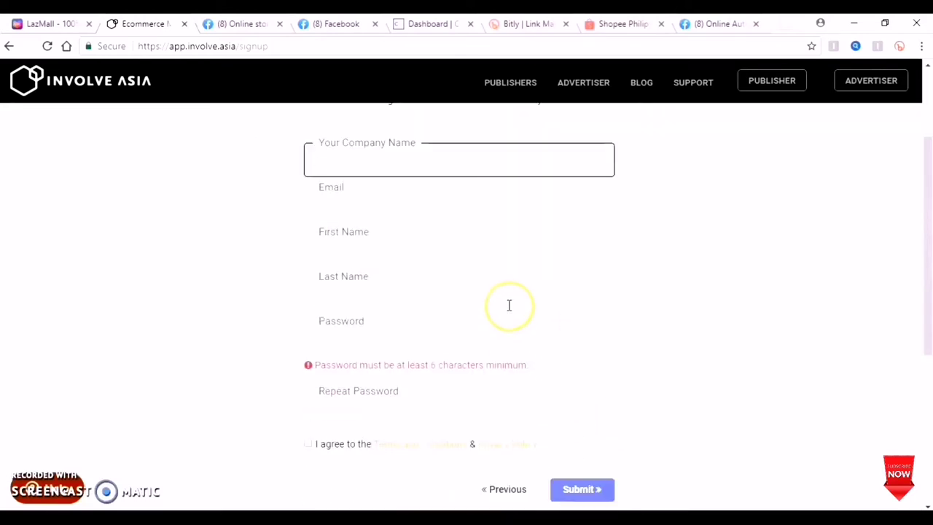
{"action": "scroll", "coordinate": [508, 306], "scroll_direction": "up", "scroll_amount": 2}
{"action": "left_click", "coordinate": [508, 298]}
{"action": "scroll", "coordinate": [489, 337], "scroll_direction": "down", "scroll_amount": 1}
{"action": "scroll", "coordinate": [509, 309], "scroll_direction": "down", "scroll_amount": 4}
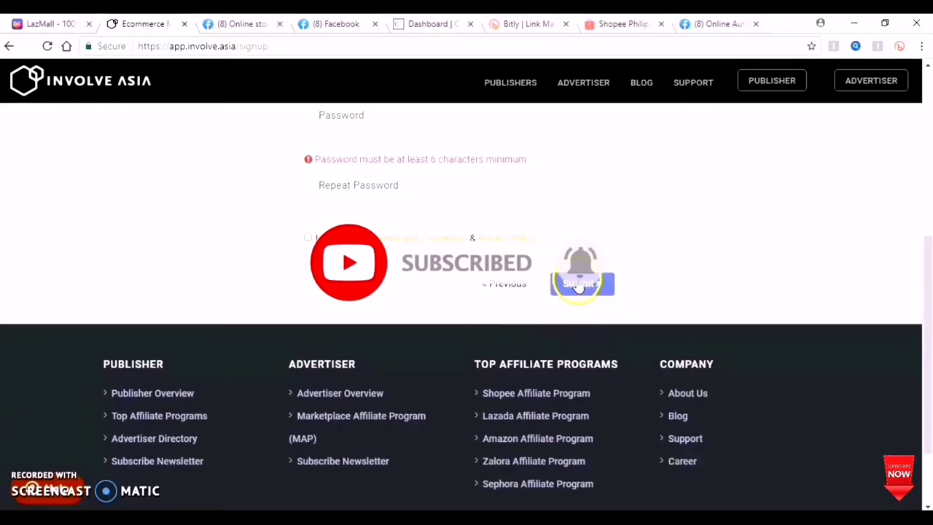
{"action": "scroll", "coordinate": [389, 234], "scroll_direction": "up", "scroll_amount": 4}
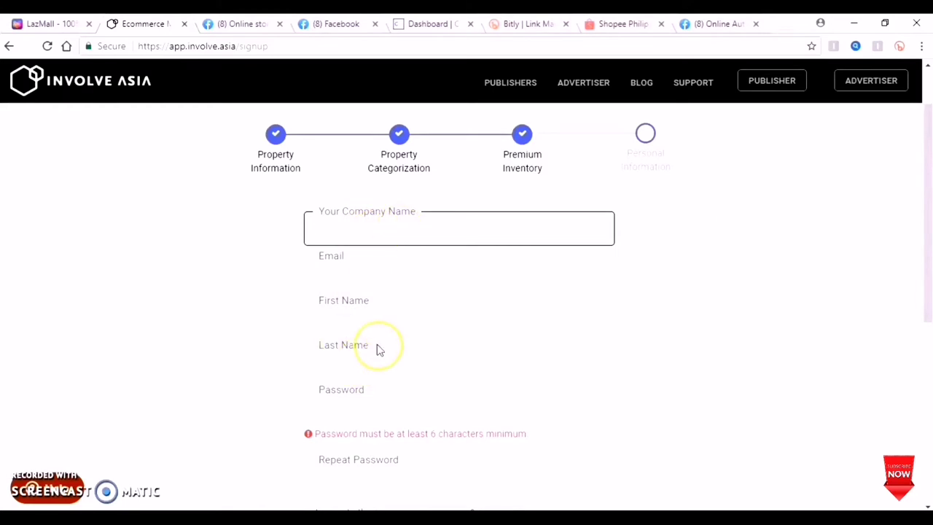
{"action": "scroll", "coordinate": [376, 348], "scroll_direction": "down", "scroll_amount": 1}
{"action": "scroll", "coordinate": [385, 337], "scroll_direction": "up", "scroll_amount": 2}
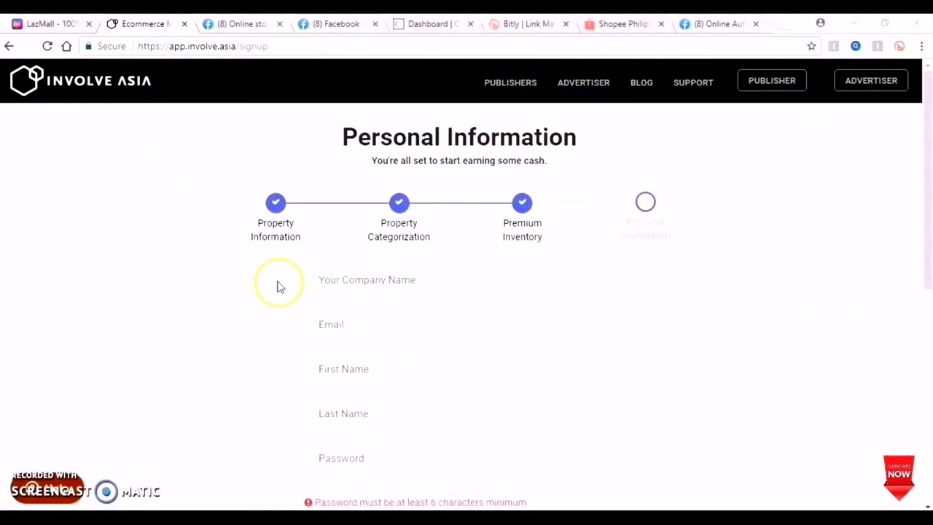
{"action": "scroll", "coordinate": [277, 285], "scroll_direction": "down", "scroll_amount": 2}
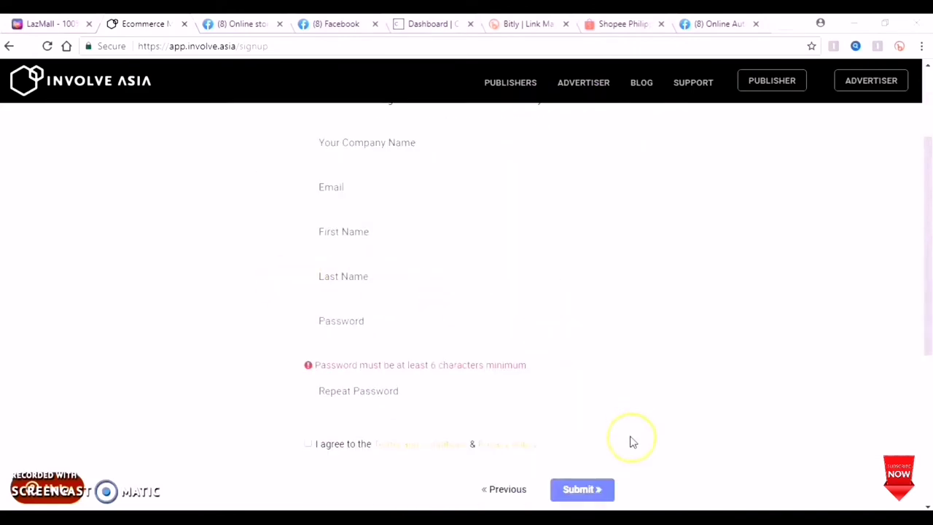
Leave the sign-up form for the Involve Asia publisher page and log in to the existing publisher account
{"action": "left_click", "coordinate": [590, 488]}
{"action": "left_click", "coordinate": [432, 209]}
{"action": "left_click", "coordinate": [357, 202]}
{"action": "left_click", "coordinate": [8, 47]}
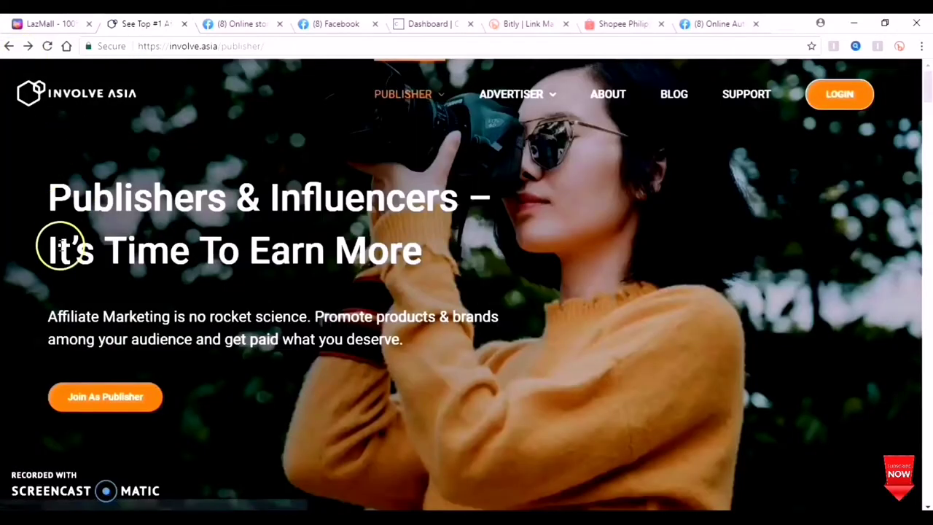
{"action": "left_click", "coordinate": [839, 94]}
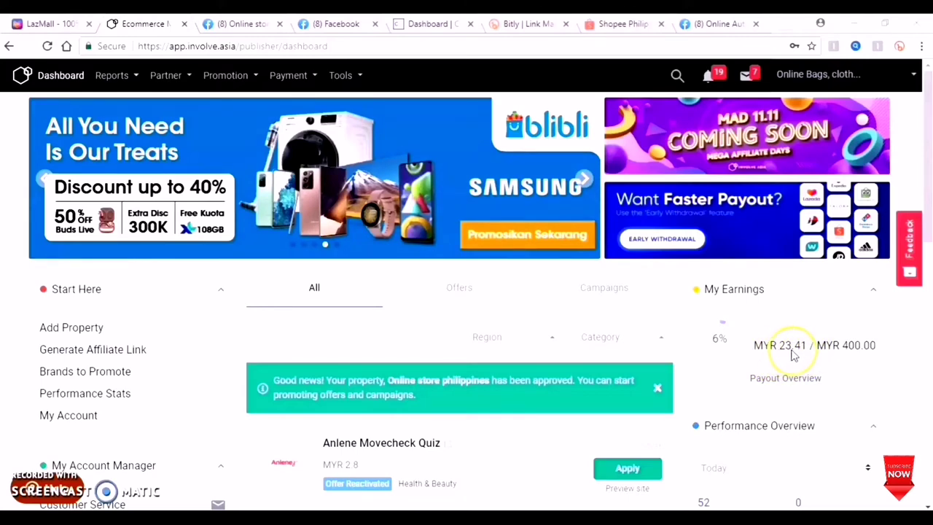
Examine the dashboard's earnings and performance figures, and check the commission on hold in the payout overview
{"action": "scroll", "coordinate": [805, 338], "scroll_direction": "down", "scroll_amount": 1}
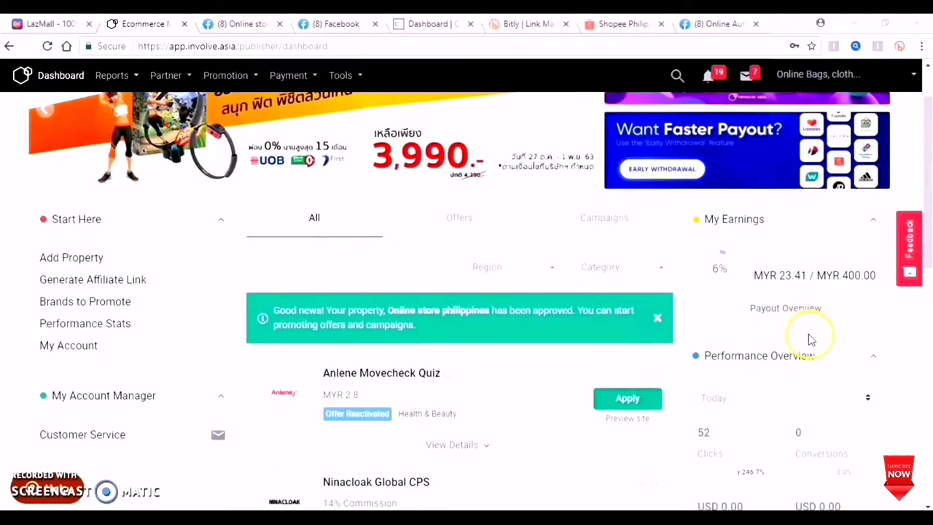
{"action": "scroll", "coordinate": [810, 338], "scroll_direction": "down", "scroll_amount": 2}
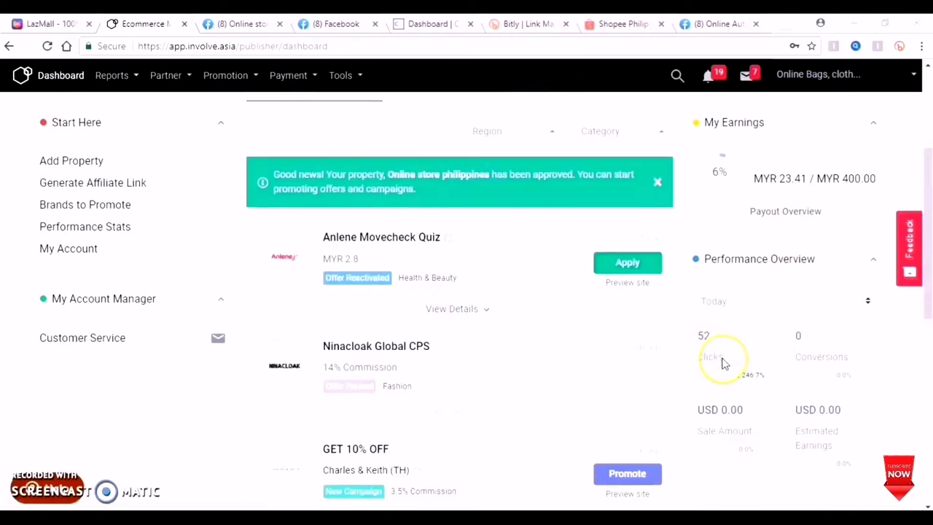
{"action": "left_click", "coordinate": [873, 261]}
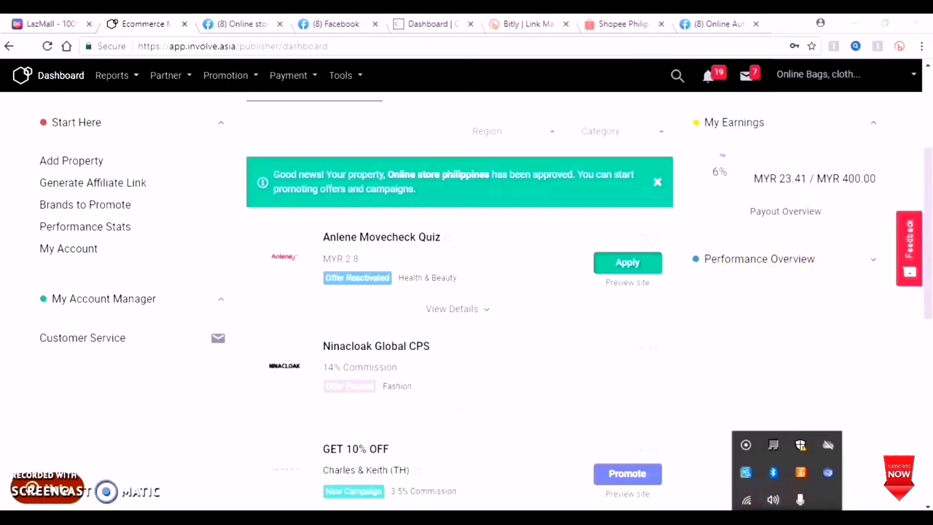
{"action": "left_click", "coordinate": [782, 214]}
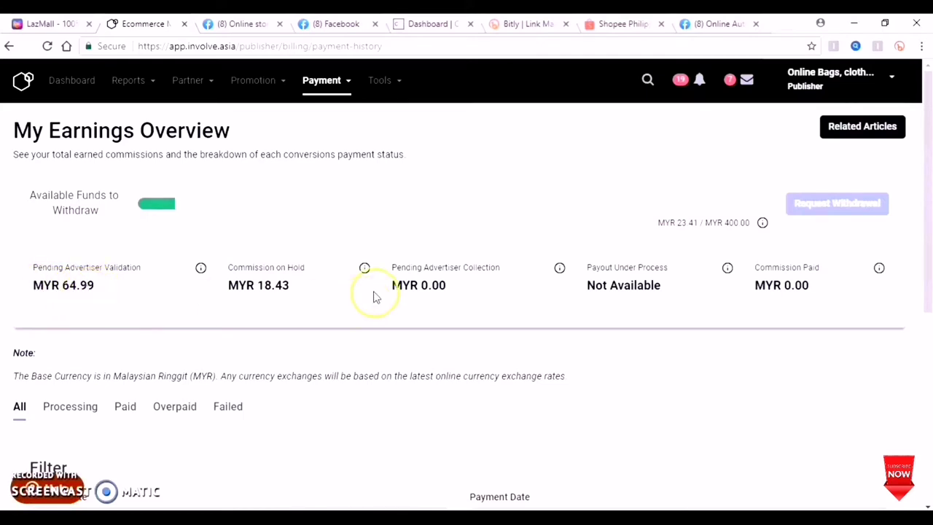
{"action": "left_click_drag", "start_coordinate": [232, 284], "coordinate": [287, 285]}
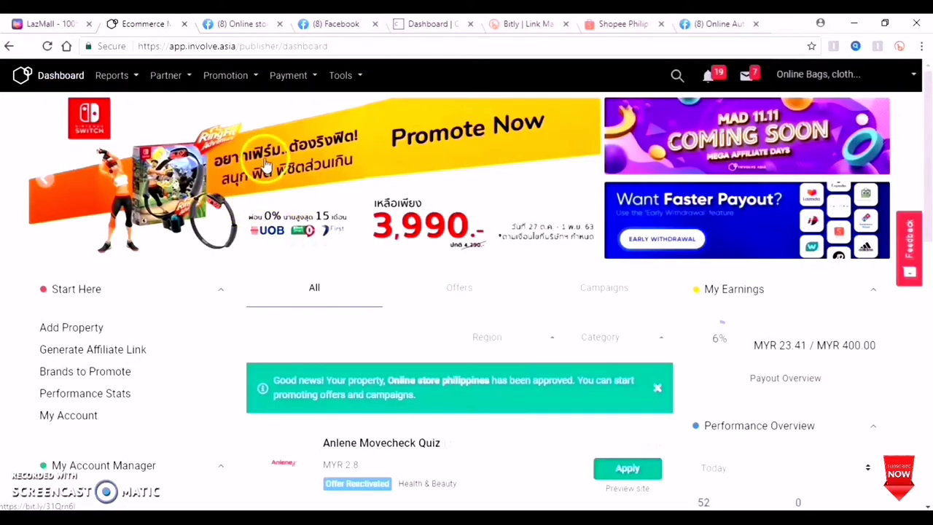
Open the Advertiser Directory from the dashboard and browse the brands available to promote by category
{"action": "scroll", "coordinate": [267, 161], "scroll_direction": "down", "scroll_amount": 2}
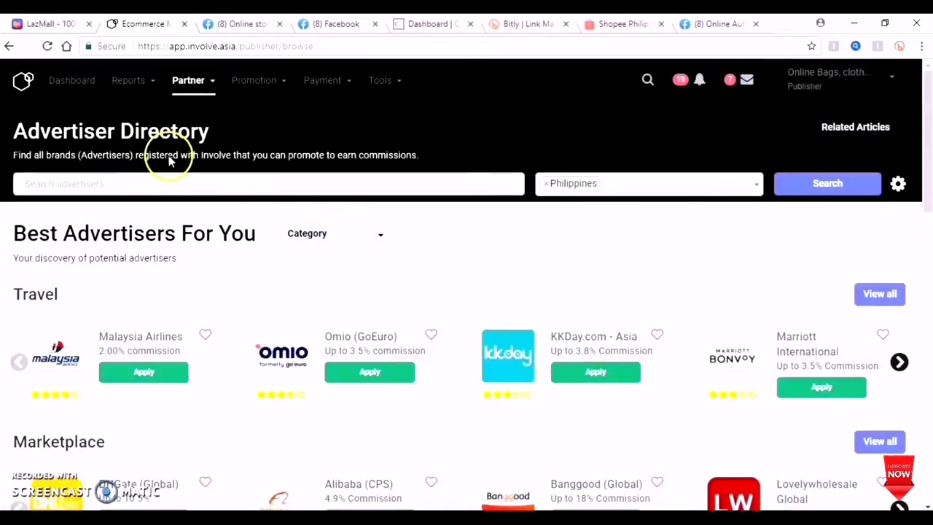
{"action": "scroll", "coordinate": [254, 260], "scroll_direction": "down", "scroll_amount": 5}
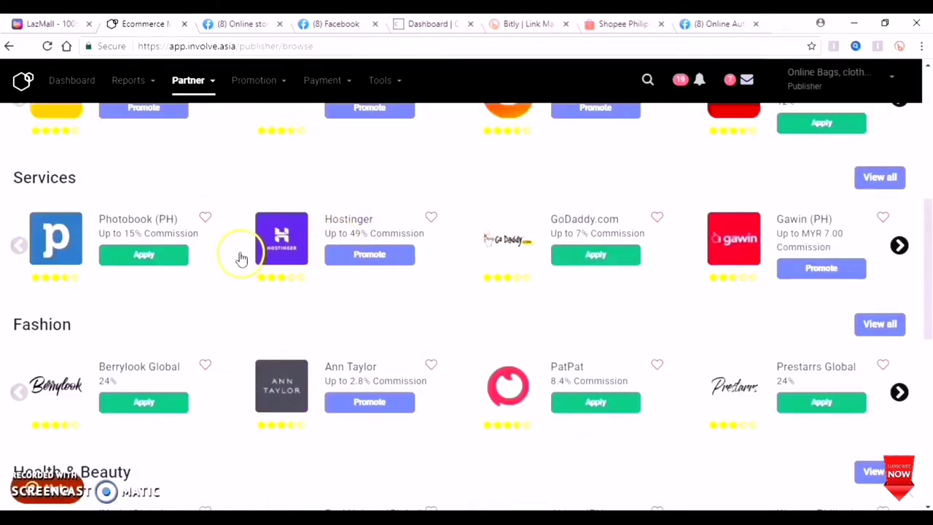
{"action": "scroll", "coordinate": [240, 258], "scroll_direction": "up", "scroll_amount": 6}
Search the Philippine advertisers for lazada and shopee, and return to the publisher dashboard
{"action": "left_click", "coordinate": [134, 189]}
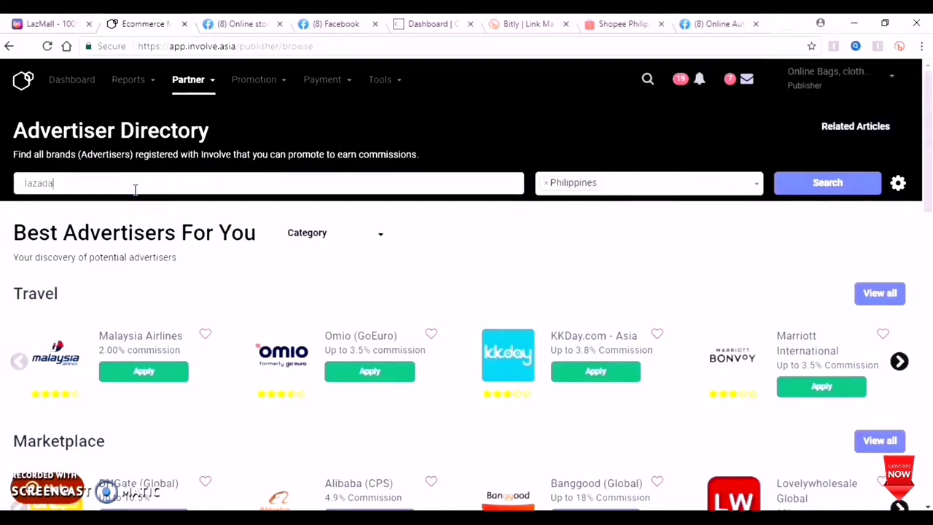
{"action": "key", "text": "Return"}
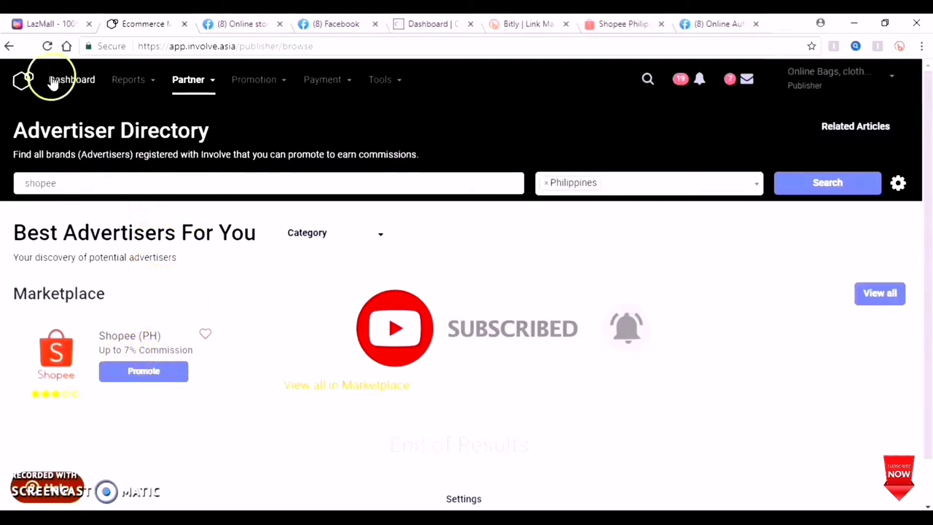
{"action": "left_click", "coordinate": [9, 47]}
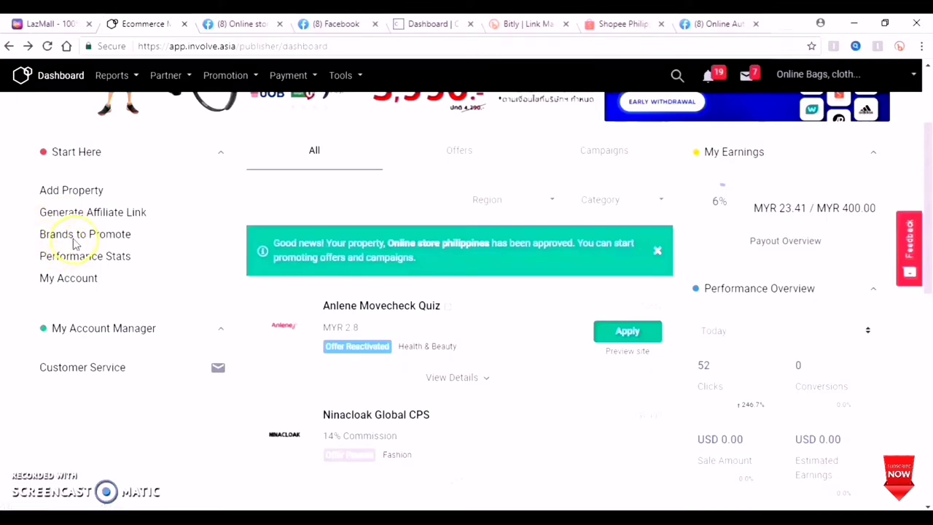
Open the Advertiser Directory and examine the Philippine brands by category, comparing those marked Apply with those marked Promote
{"action": "left_click", "coordinate": [76, 234]}
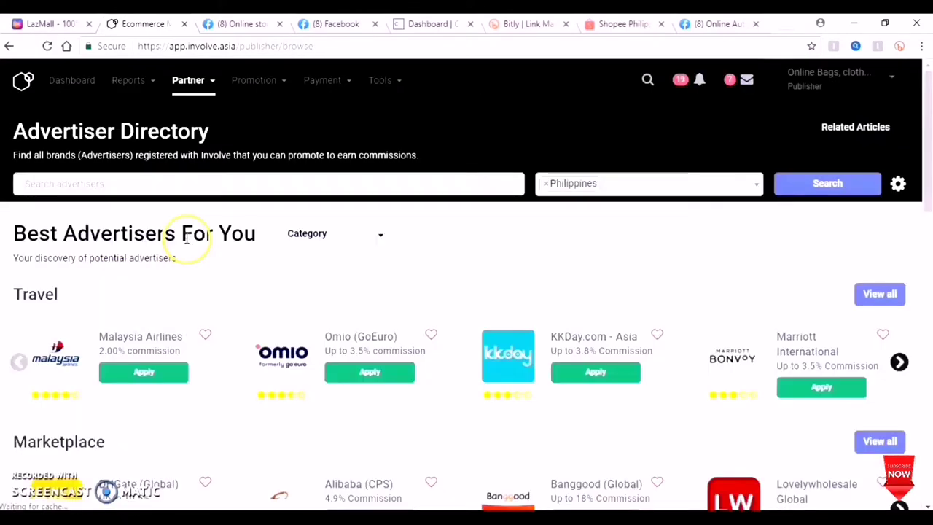
{"action": "scroll", "coordinate": [137, 377], "scroll_direction": "down", "scroll_amount": 4}
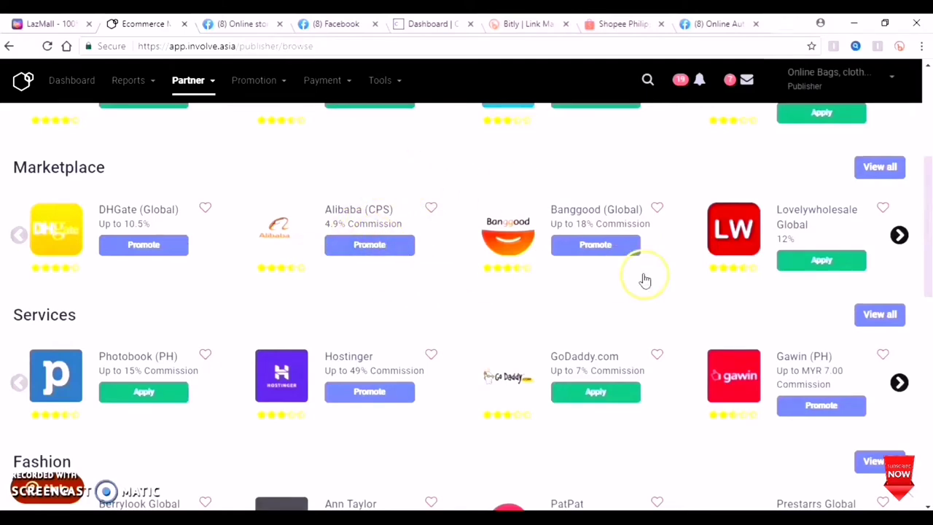
{"action": "scroll", "coordinate": [502, 431], "scroll_direction": "up", "scroll_amount": 4}
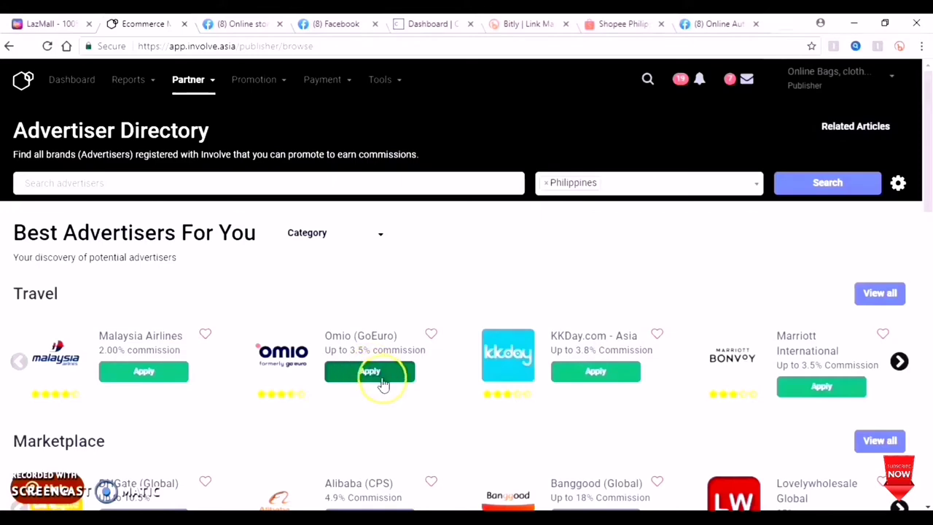
{"action": "scroll", "coordinate": [400, 361], "scroll_direction": "down", "scroll_amount": 4}
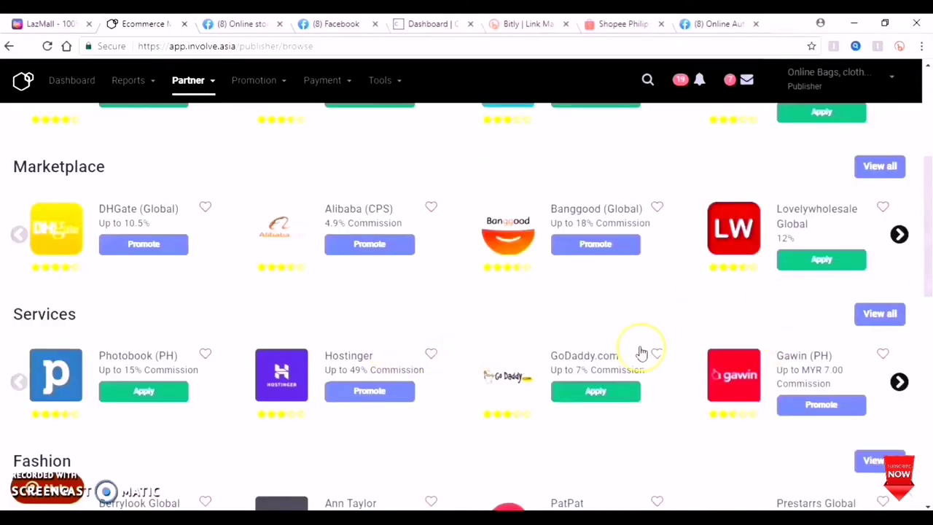
{"action": "scroll", "coordinate": [546, 318], "scroll_direction": "down", "scroll_amount": 2}
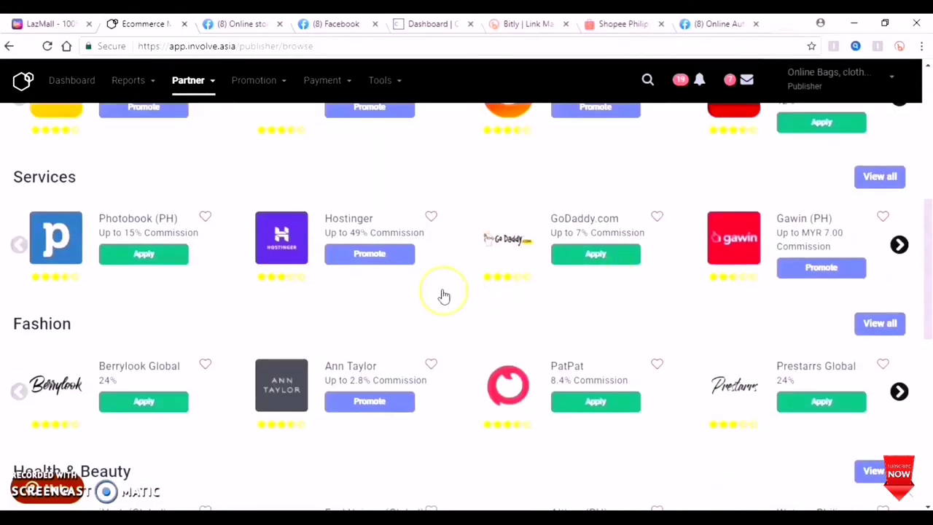
{"action": "scroll", "coordinate": [408, 299], "scroll_direction": "down", "scroll_amount": 3}
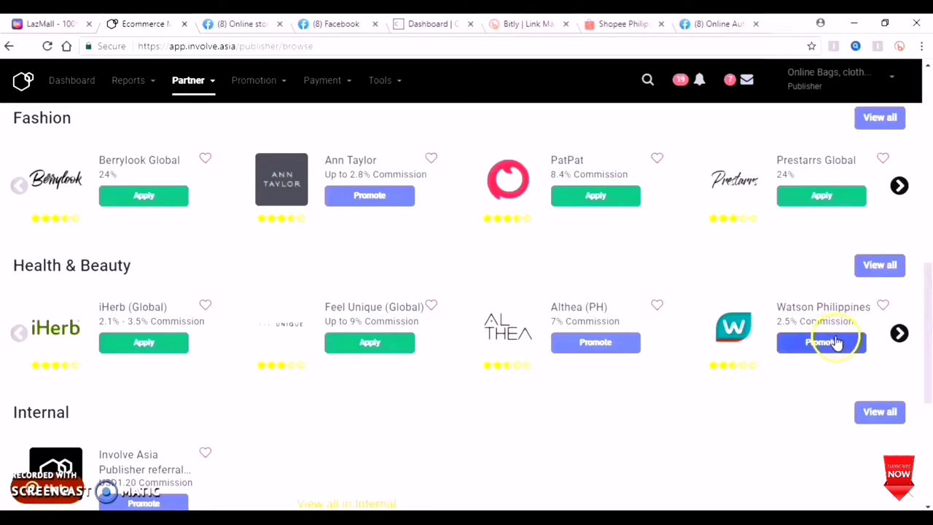
{"action": "scroll", "coordinate": [630, 323], "scroll_direction": "down", "scroll_amount": 1}
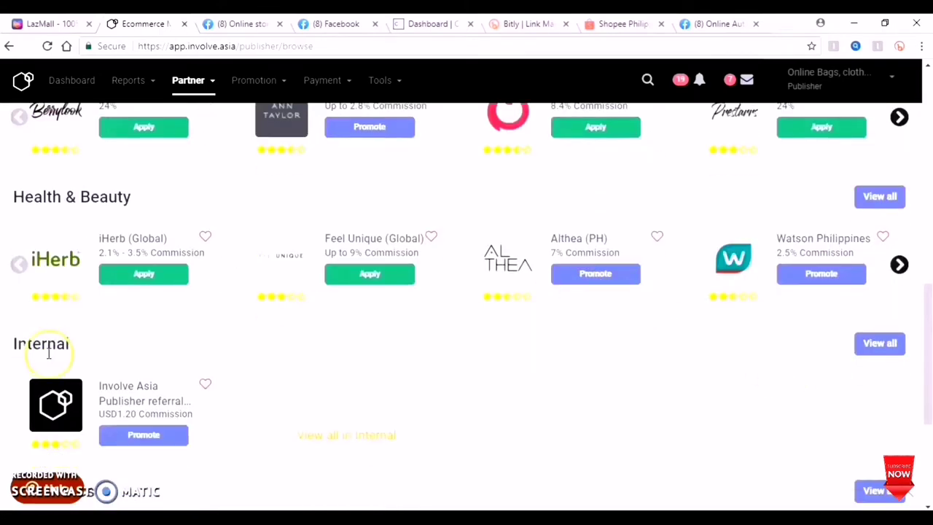
{"action": "scroll", "coordinate": [127, 263], "scroll_direction": "up", "scroll_amount": 2}
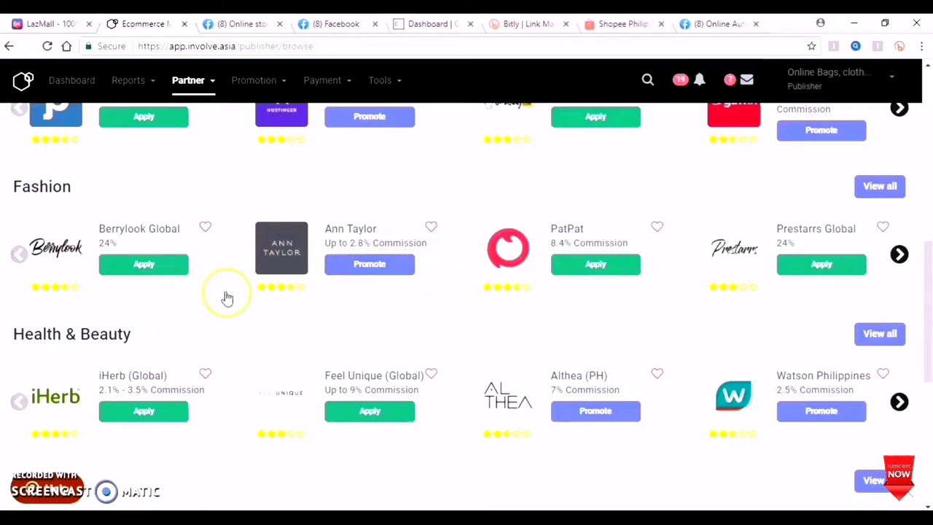
Open the offer approval request for iHerb (Global) and go through its questions on promotion plans, brand bidding and search engine marketing
{"action": "left_click", "coordinate": [144, 412]}
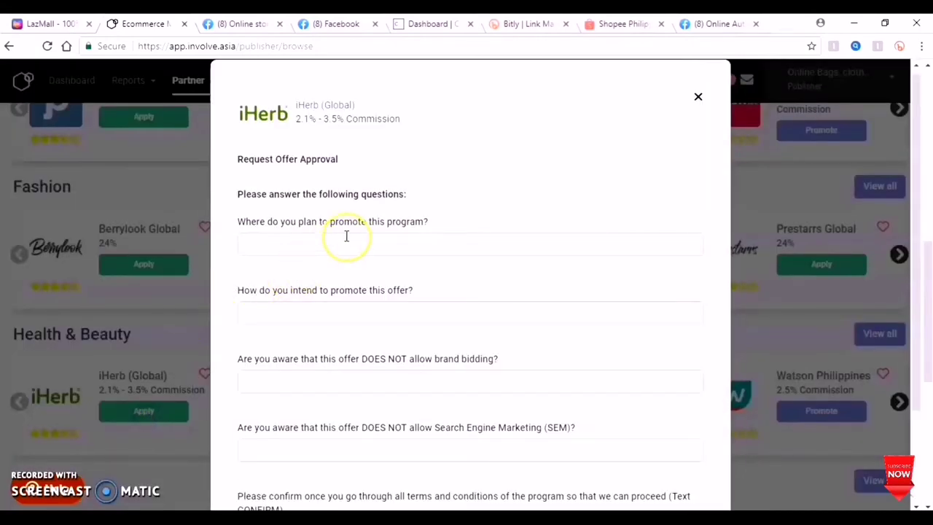
{"action": "scroll", "coordinate": [346, 243], "scroll_direction": "down", "scroll_amount": 2}
{"action": "scroll", "coordinate": [346, 240], "scroll_direction": "up", "scroll_amount": 2}
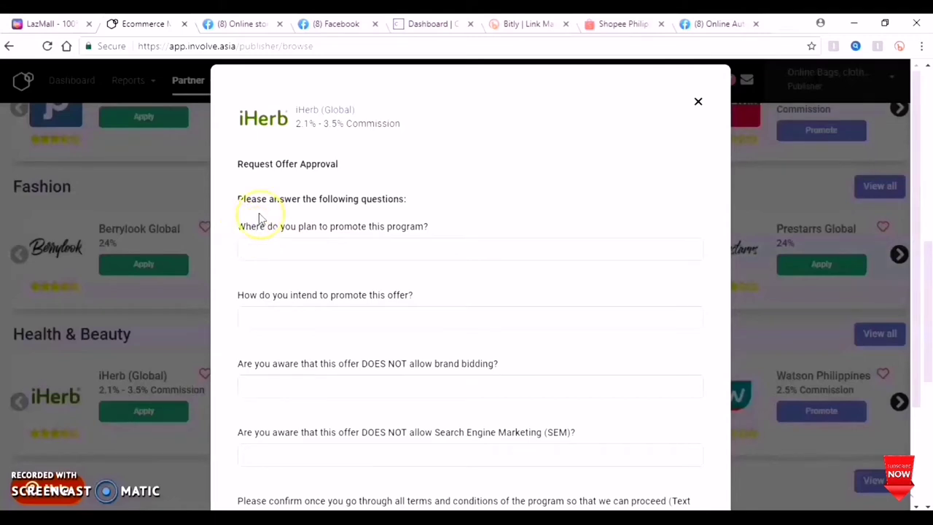
{"action": "left_click", "coordinate": [281, 247]}
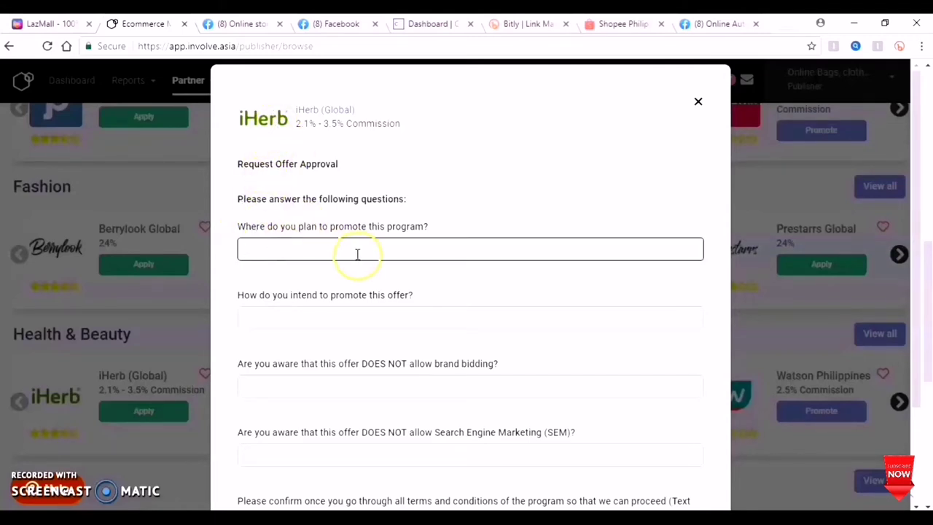
{"action": "scroll", "coordinate": [357, 253], "scroll_direction": "down", "scroll_amount": 1}
{"action": "left_click", "coordinate": [276, 248]}
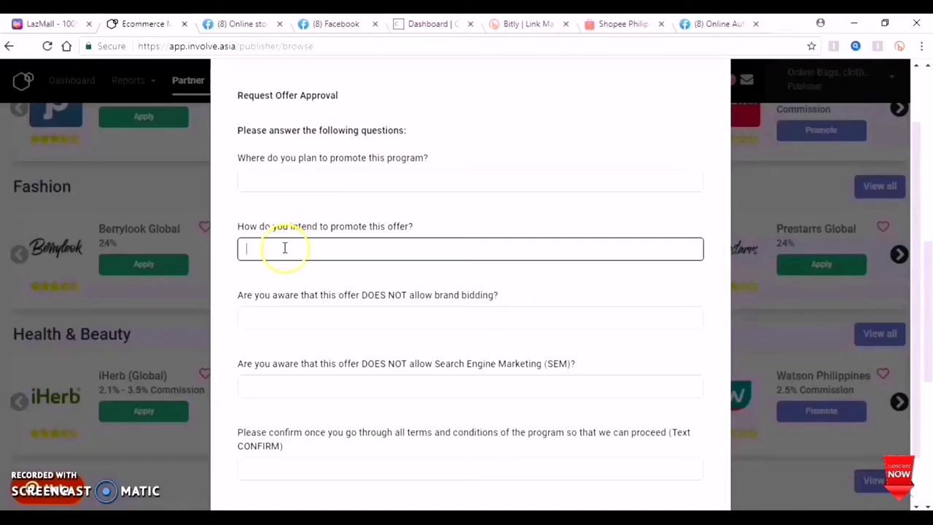
{"action": "scroll", "coordinate": [321, 248], "scroll_direction": "down", "scroll_amount": 1}
{"action": "left_click", "coordinate": [292, 256]}
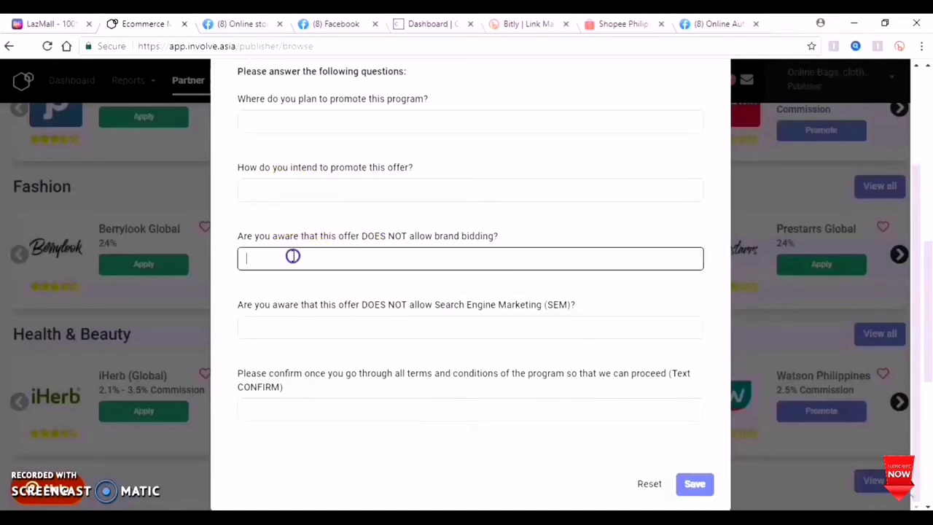
{"action": "left_click", "coordinate": [284, 325]}
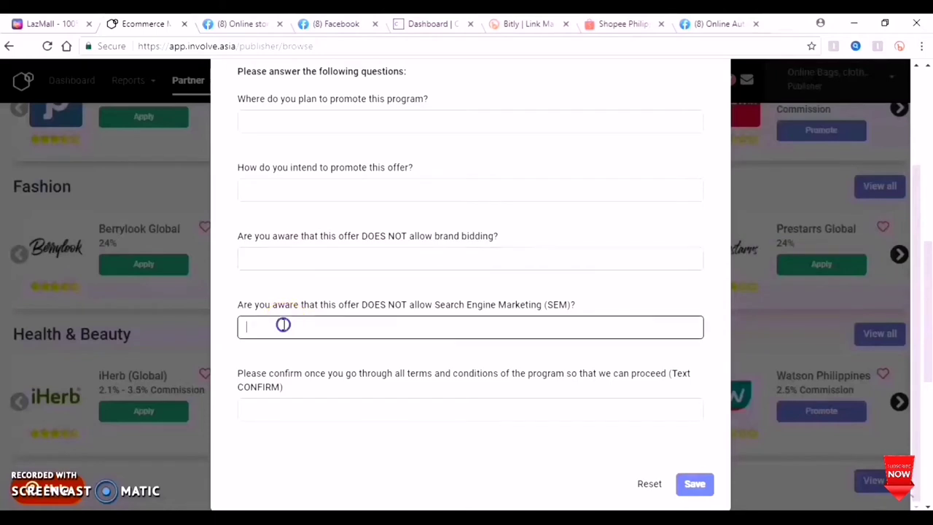
Review the whole iHerb approval form again and close it without submitting any answers
{"action": "scroll", "coordinate": [387, 321], "scroll_direction": "down", "scroll_amount": 2}
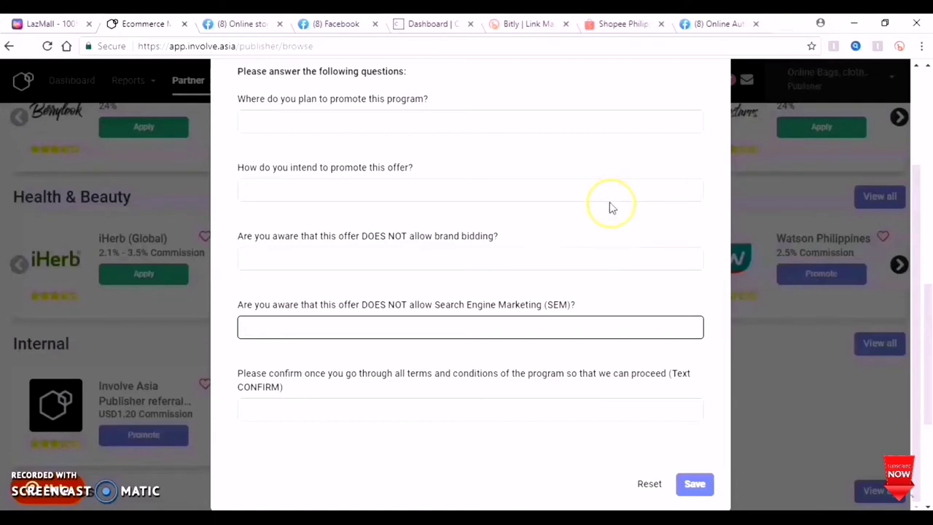
{"action": "left_click", "coordinate": [550, 222]}
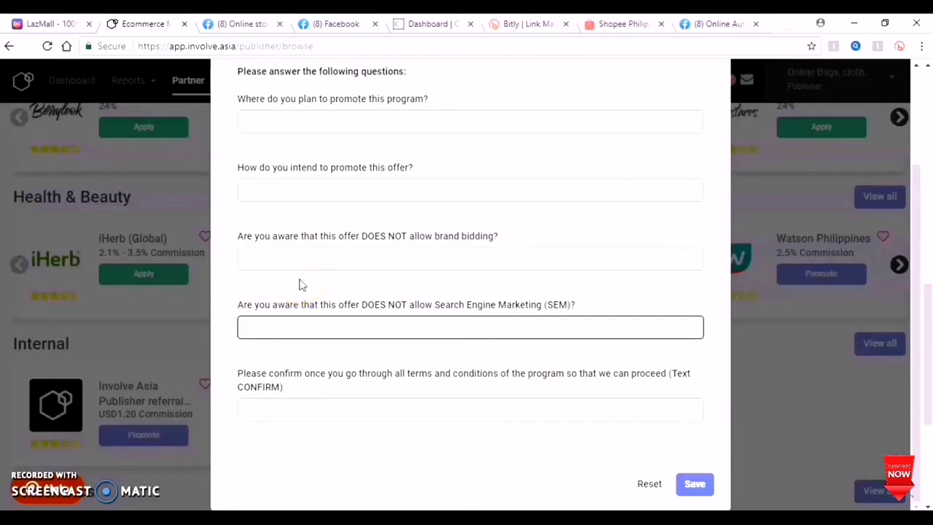
{"action": "left_click", "coordinate": [162, 267]}
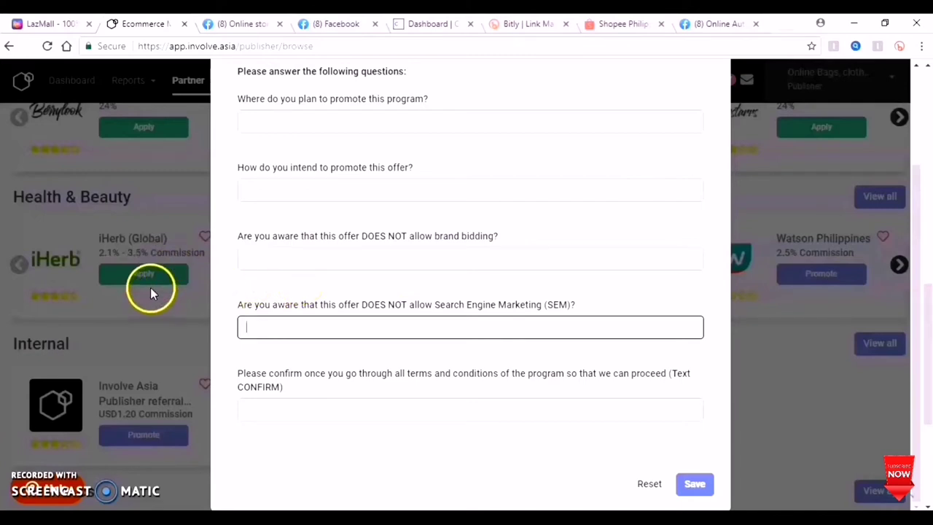
{"action": "scroll", "coordinate": [437, 230], "scroll_direction": "up", "scroll_amount": 3}
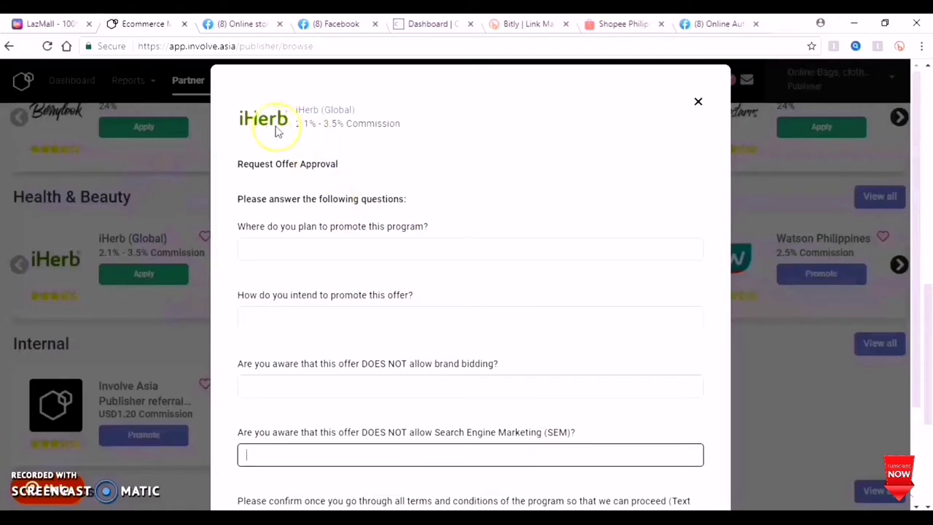
{"action": "scroll", "coordinate": [368, 200], "scroll_direction": "down", "scroll_amount": 2}
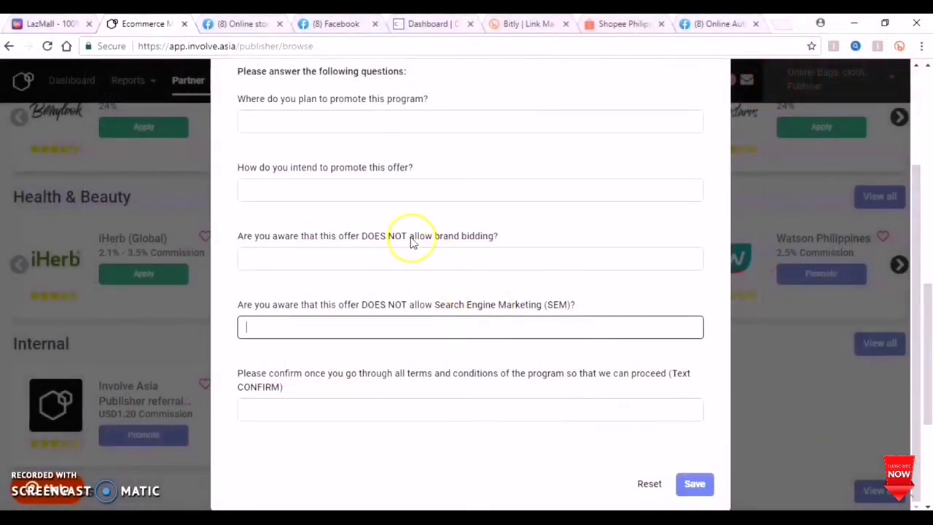
{"action": "scroll", "coordinate": [412, 243], "scroll_direction": "up", "scroll_amount": 2}
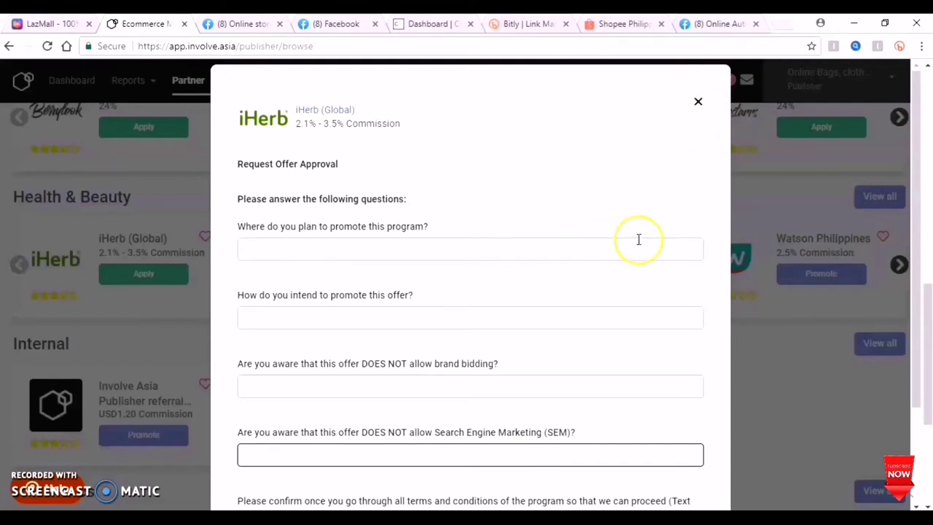
{"action": "left_click", "coordinate": [697, 102]}
Examine the directory's Marketplace and Services brands that can be promoted directly, such as DHGate, Banggood and Hostinger
{"action": "scroll", "coordinate": [653, 225], "scroll_direction": "up", "scroll_amount": 4}
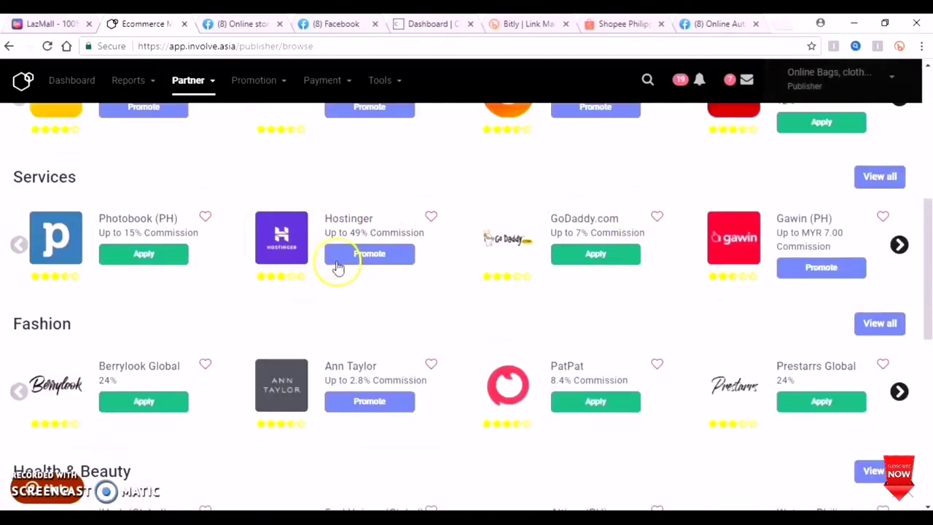
{"action": "scroll", "coordinate": [373, 248], "scroll_direction": "up", "scroll_amount": 2}
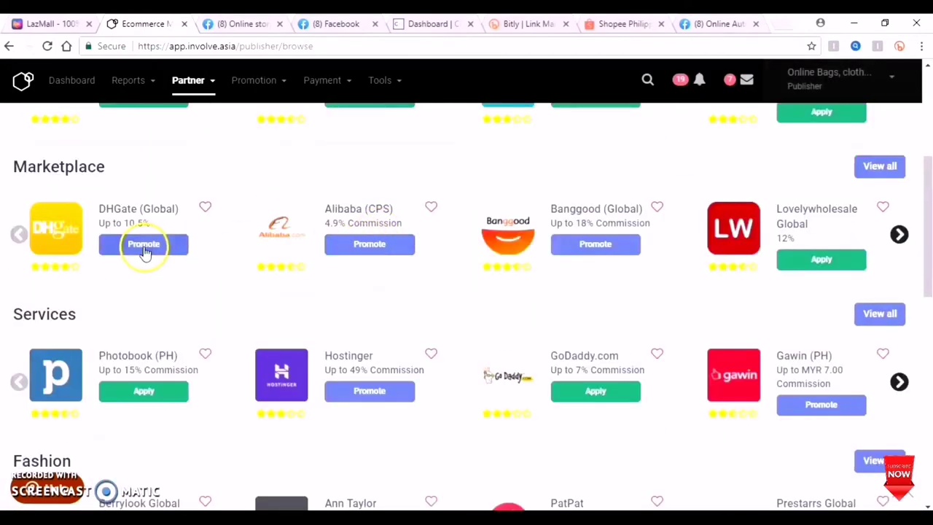
{"action": "scroll", "coordinate": [488, 250], "scroll_direction": "up", "scroll_amount": 3}
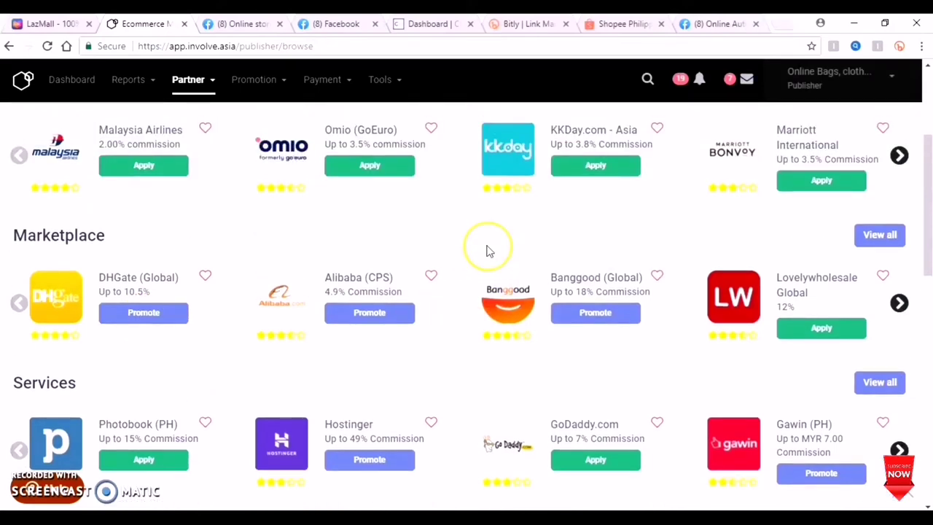
{"action": "scroll", "coordinate": [554, 250], "scroll_direction": "down", "scroll_amount": 5}
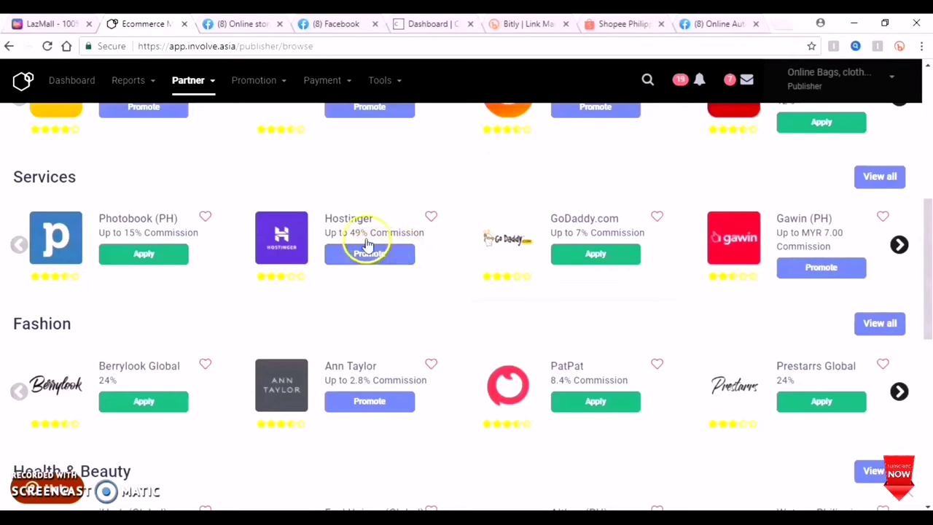
{"action": "scroll", "coordinate": [413, 231], "scroll_direction": "up", "scroll_amount": 6}
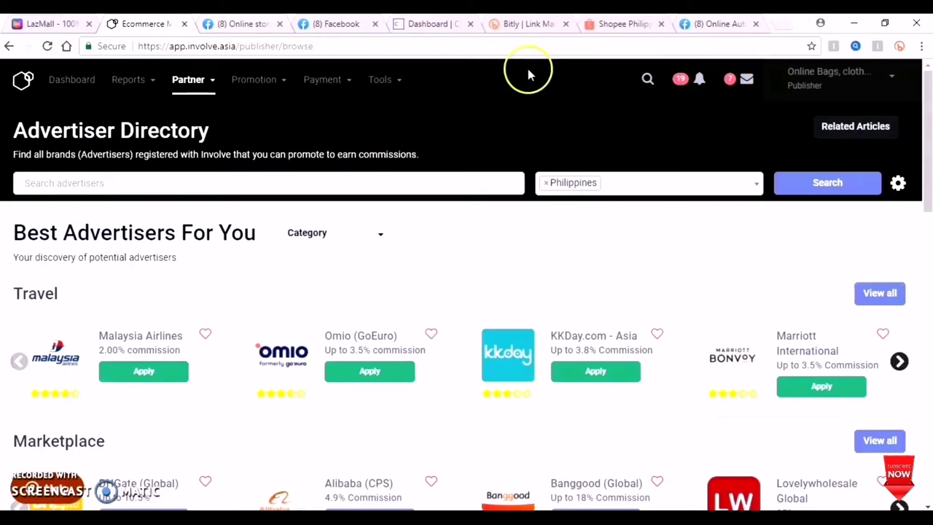
Switch to the Lazada site, search for huawei and open the suggested Huawei Flagship Store
{"action": "left_click", "coordinate": [41, 28]}
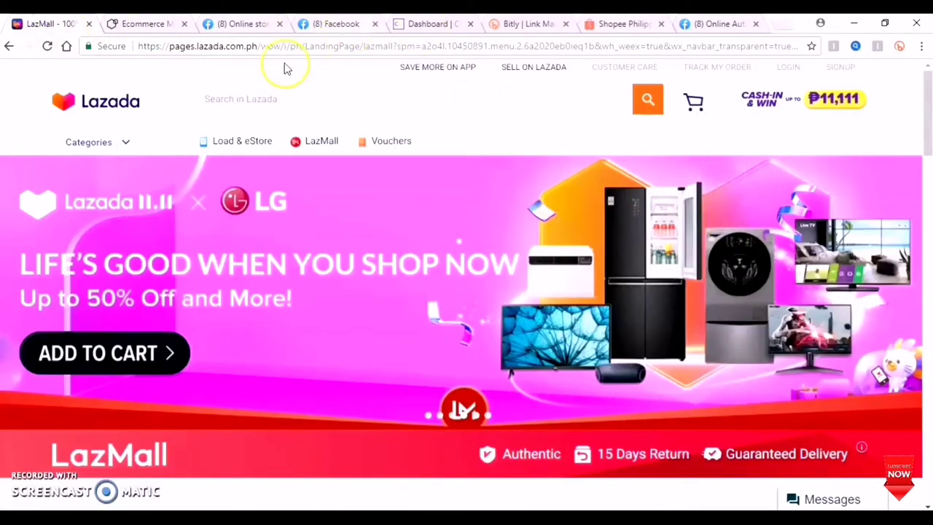
{"action": "left_click", "coordinate": [273, 101]}
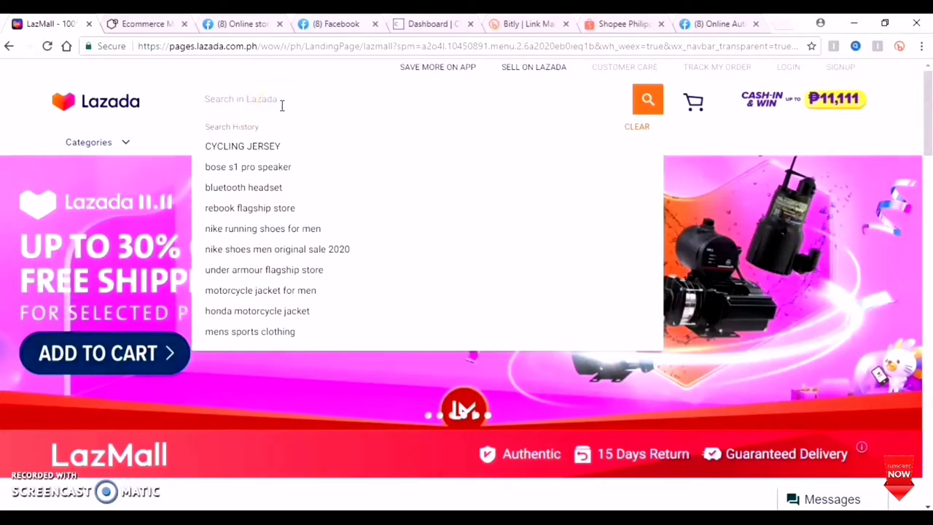
{"action": "left_click", "coordinate": [277, 94]}
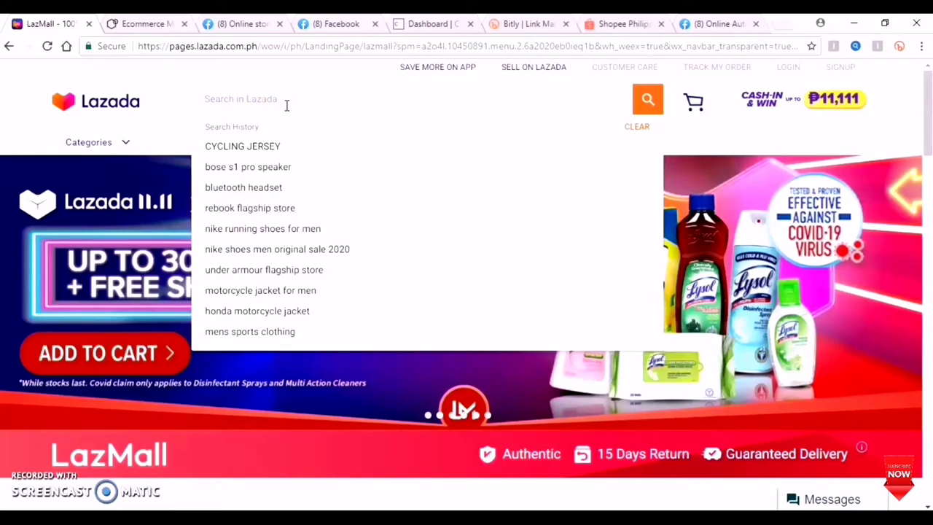
{"action": "type", "text": "s"}
{"action": "key", "text": "BackSpace"}
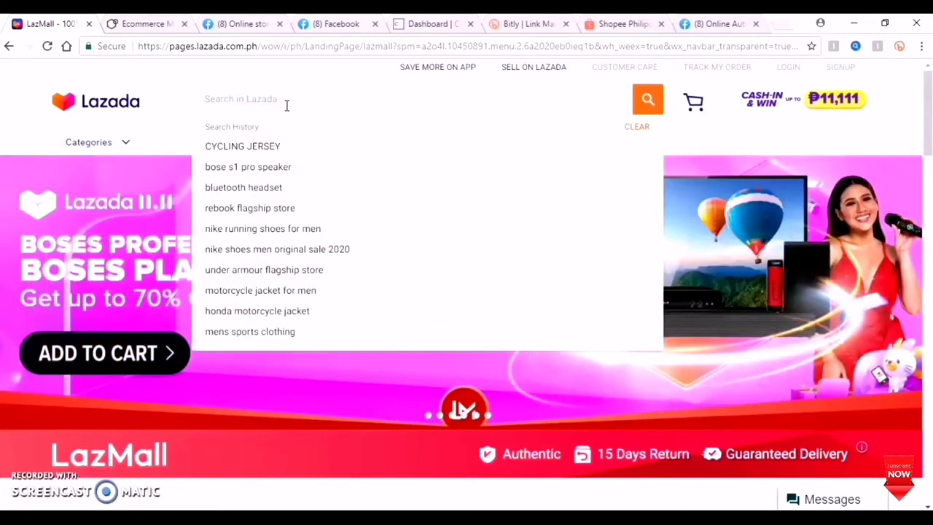
{"action": "type", "text": "huawei"}
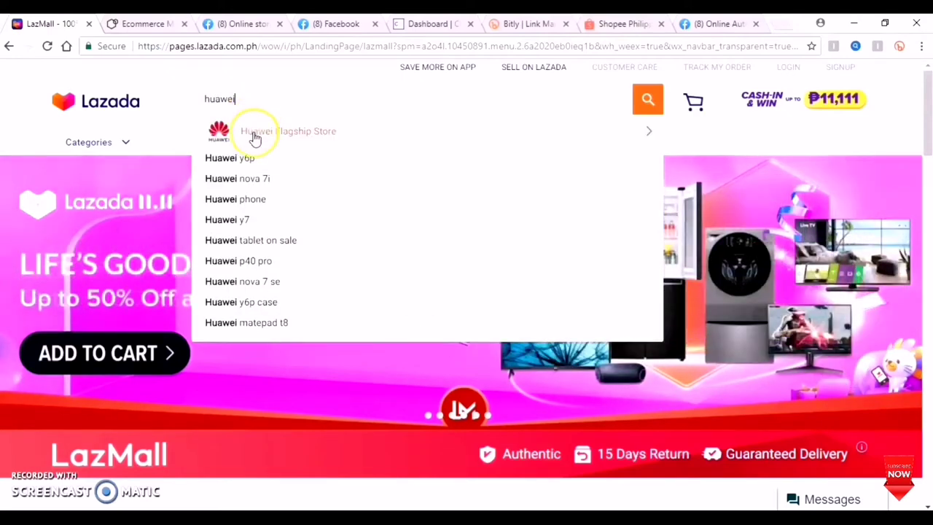
{"action": "left_click", "coordinate": [285, 138]}
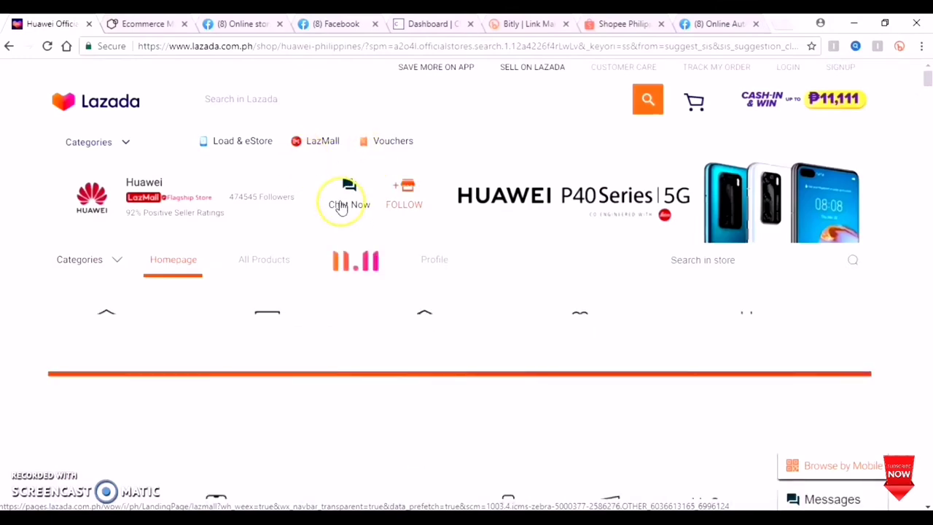
Look over the Huawei store's homepage categories and promotions, and open the store's full product list
{"action": "scroll", "coordinate": [364, 292], "scroll_direction": "down", "scroll_amount": 1}
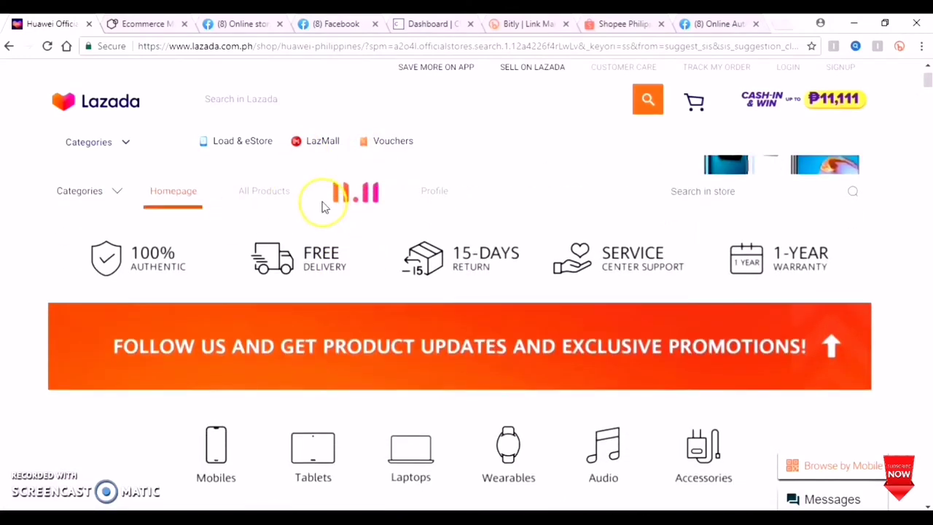
{"action": "scroll", "coordinate": [323, 207], "scroll_direction": "down", "scroll_amount": 1}
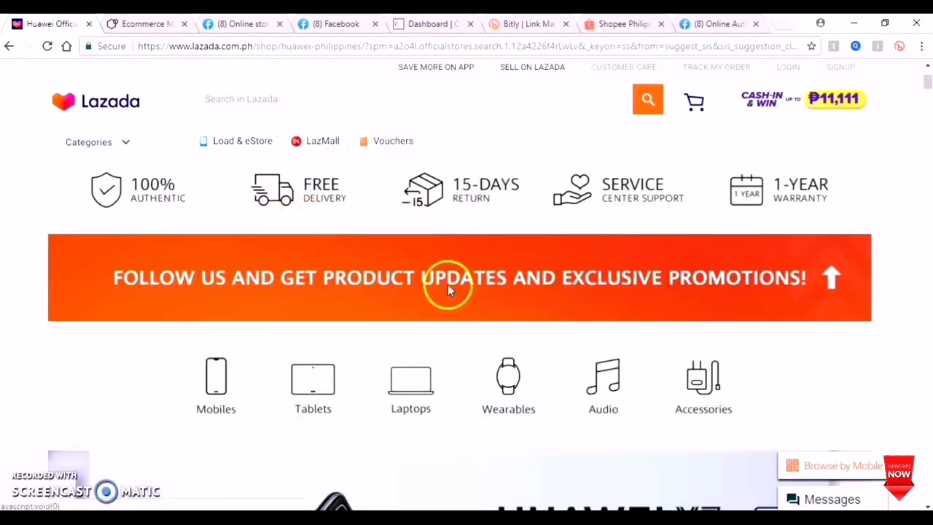
{"action": "scroll", "coordinate": [296, 278], "scroll_direction": "down", "scroll_amount": 2}
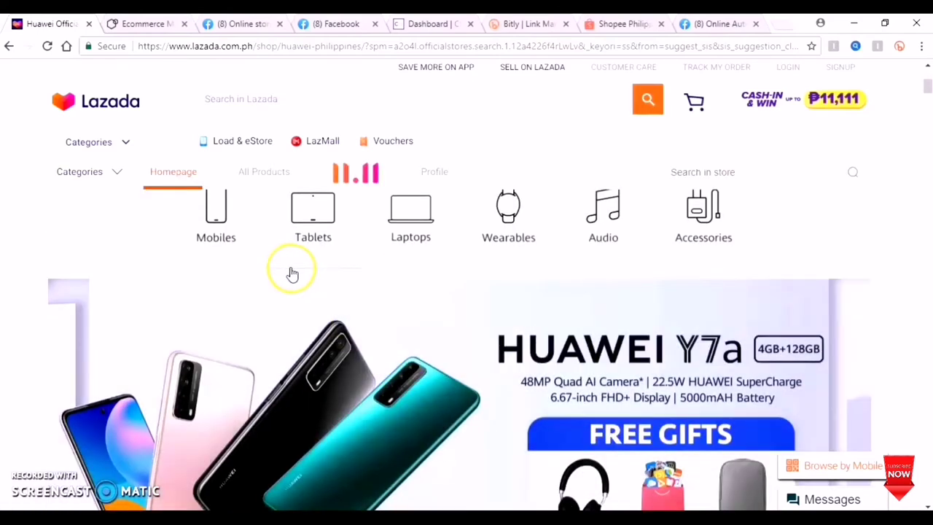
{"action": "scroll", "coordinate": [446, 291], "scroll_direction": "down", "scroll_amount": 6}
{"action": "scroll", "coordinate": [449, 291], "scroll_direction": "up", "scroll_amount": 5}
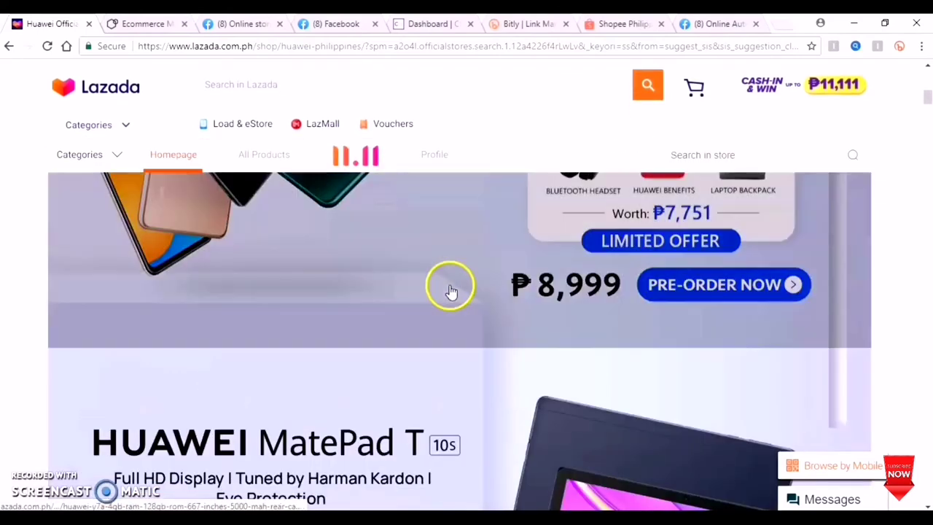
{"action": "left_click", "coordinate": [263, 156]}
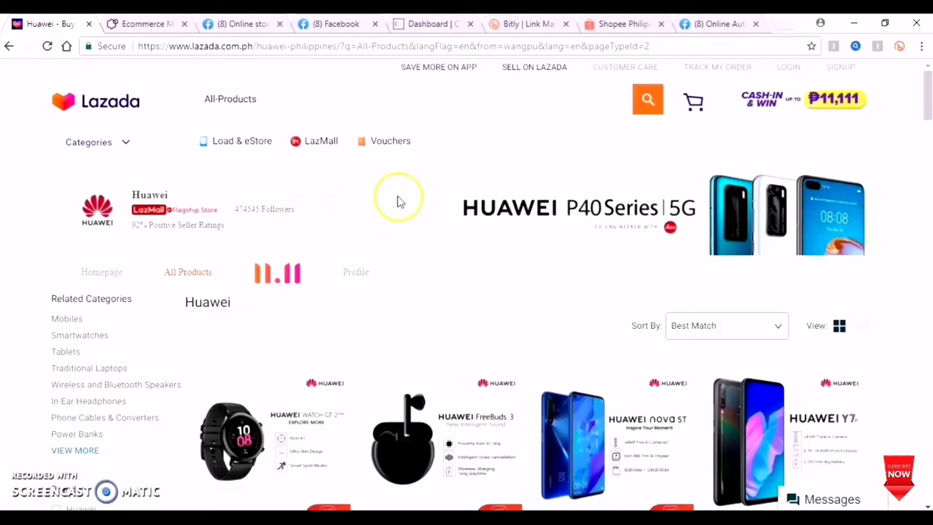
Open the Huawei Nova 5T listing, check its details and orderable quantity, and return to the store's product list
{"action": "scroll", "coordinate": [400, 200], "scroll_direction": "down", "scroll_amount": 2}
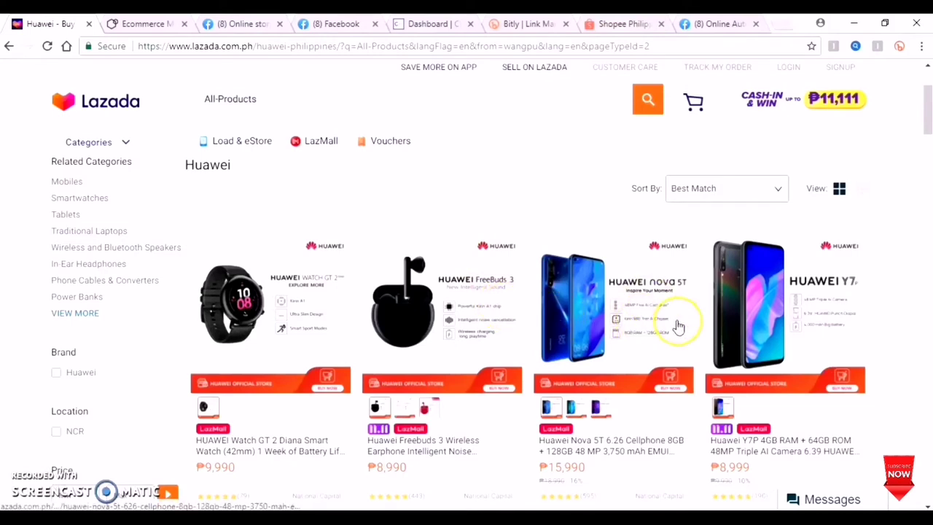
{"action": "left_click", "coordinate": [621, 304]}
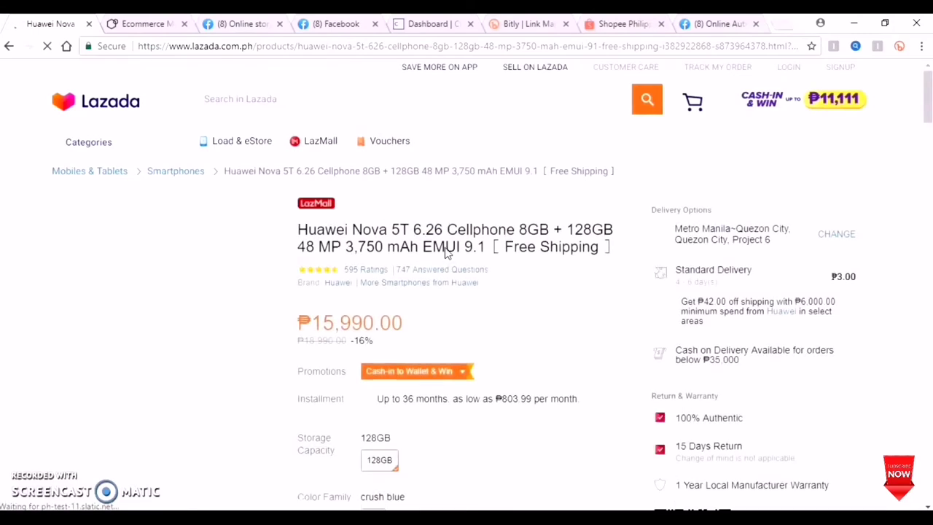
{"action": "scroll", "coordinate": [464, 248], "scroll_direction": "down", "scroll_amount": 3}
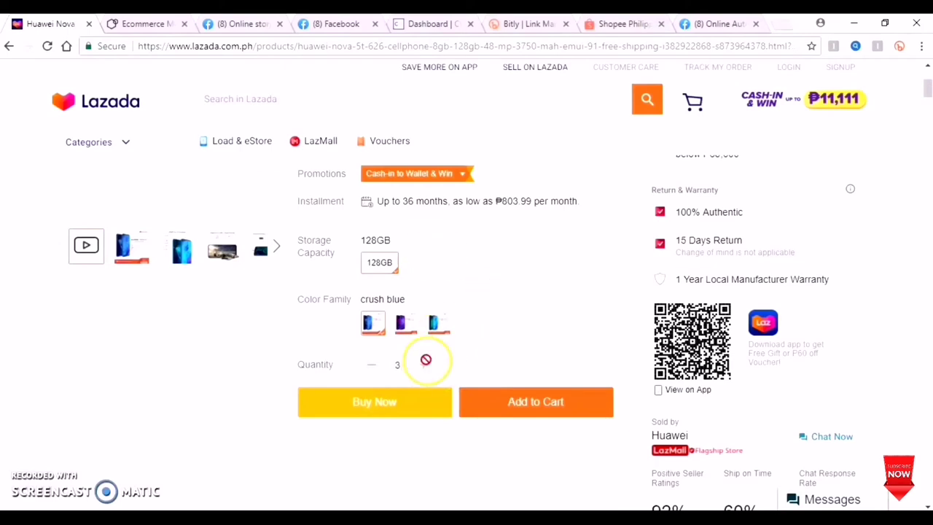
{"action": "left_click", "coordinate": [438, 319]}
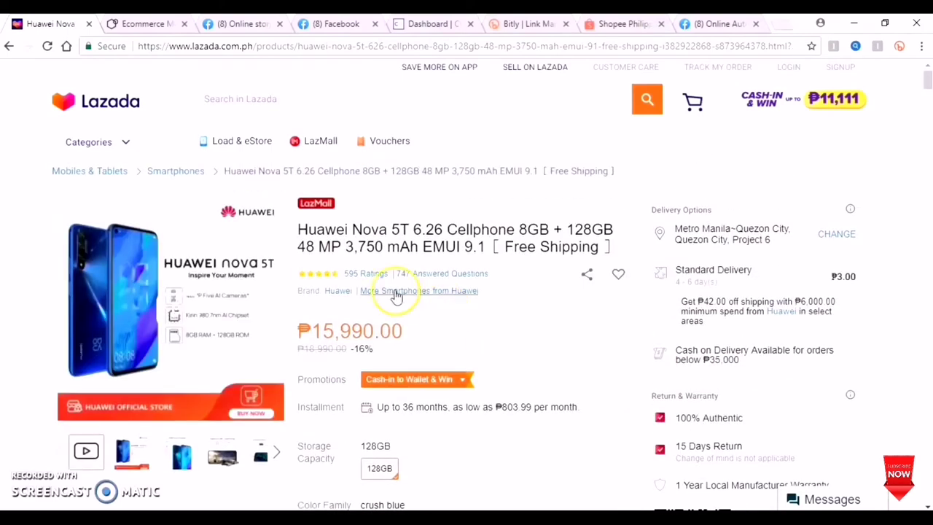
{"action": "left_click", "coordinate": [7, 45]}
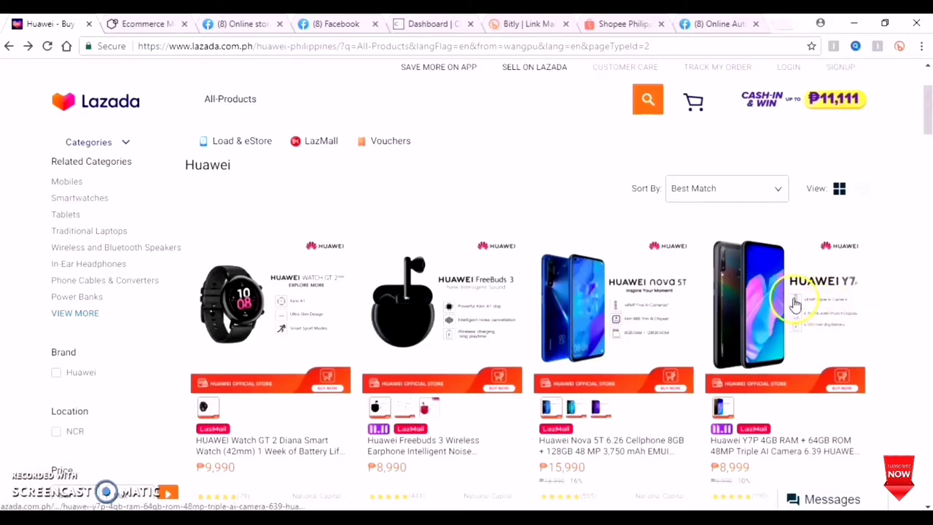
Open the Huawei Y7P listing and raise its order quantity to 3 to check availability
{"action": "left_click", "coordinate": [807, 297]}
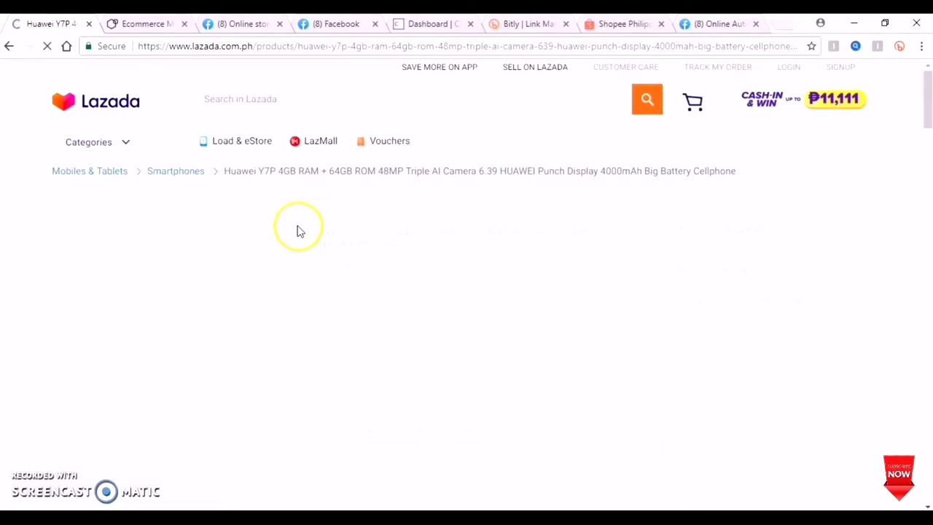
{"action": "scroll", "coordinate": [427, 441], "scroll_direction": "down", "scroll_amount": 4}
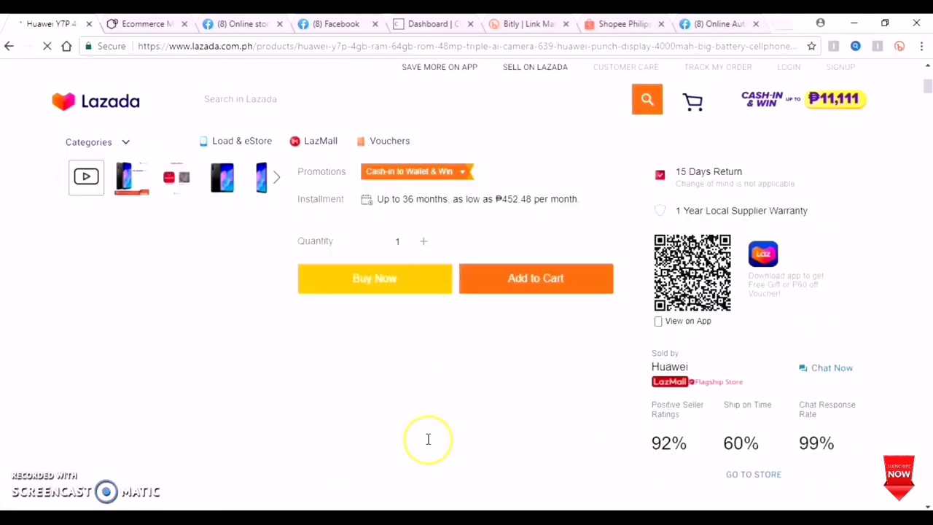
{"action": "left_click", "coordinate": [427, 246]}
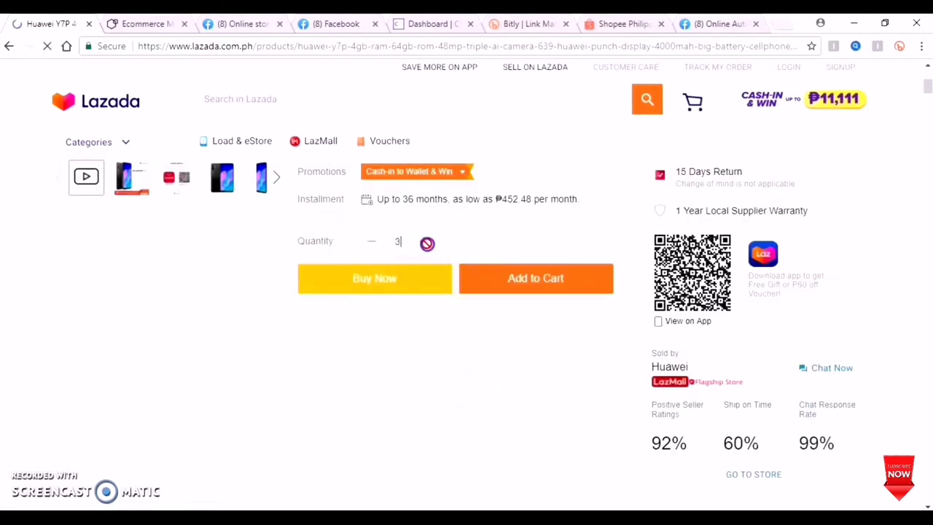
{"action": "scroll", "coordinate": [500, 246], "scroll_direction": "up", "scroll_amount": 4}
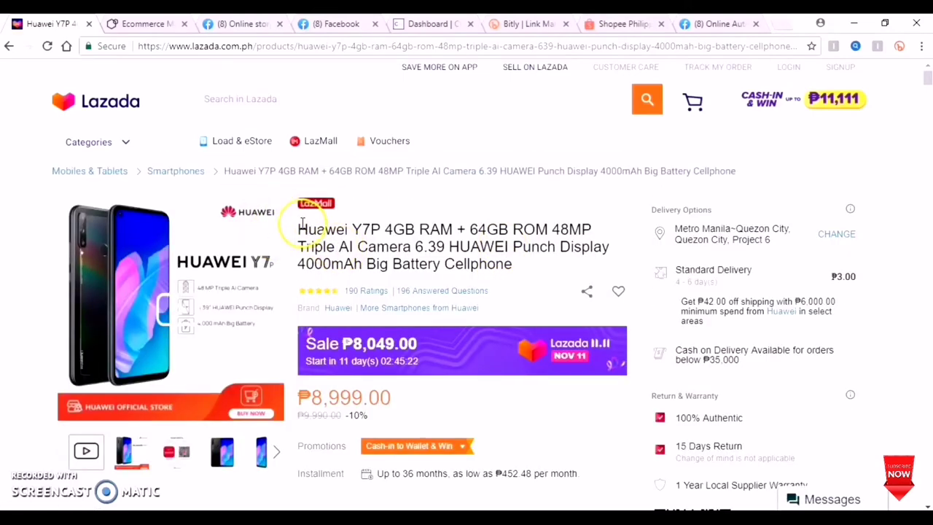
Copy the full Huawei Y7P product title and search the web for it in a new browser tab
{"action": "left_click_drag", "start_coordinate": [299, 225], "coordinate": [553, 264]}
{"action": "key", "text": "ctrl+c"}
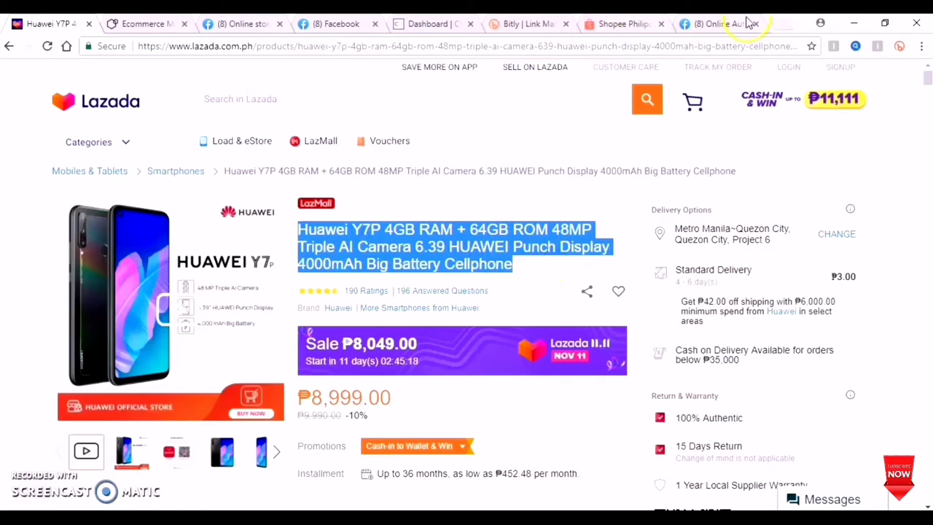
{"action": "left_click", "coordinate": [787, 25]}
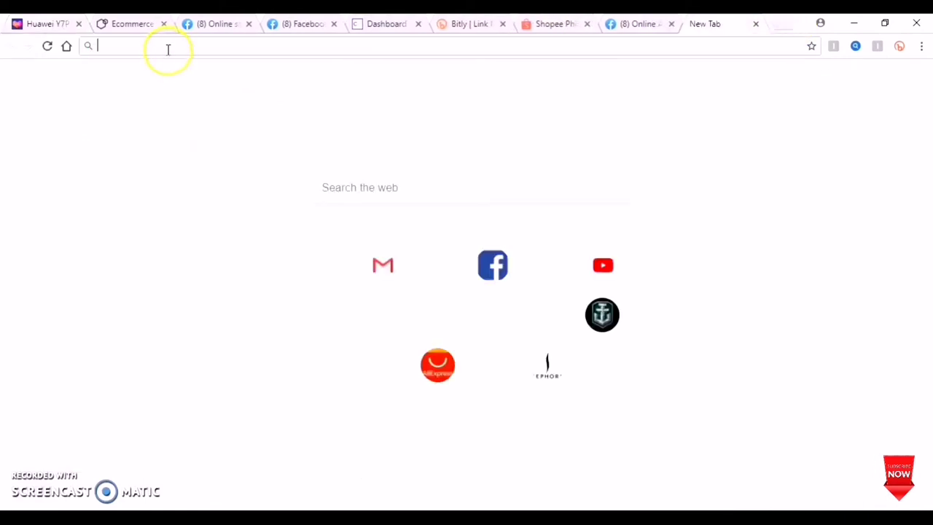
{"action": "key", "text": "ctrl+v"}
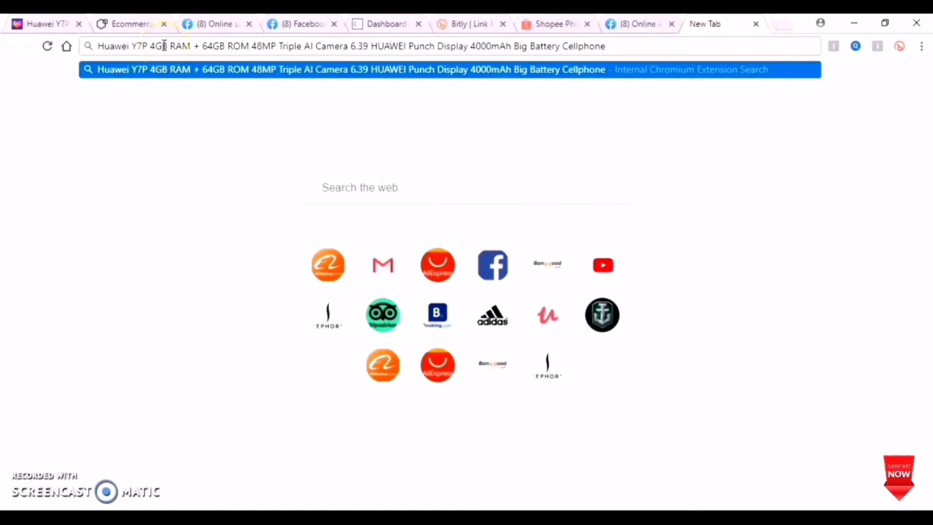
{"action": "key", "text": "Return"}
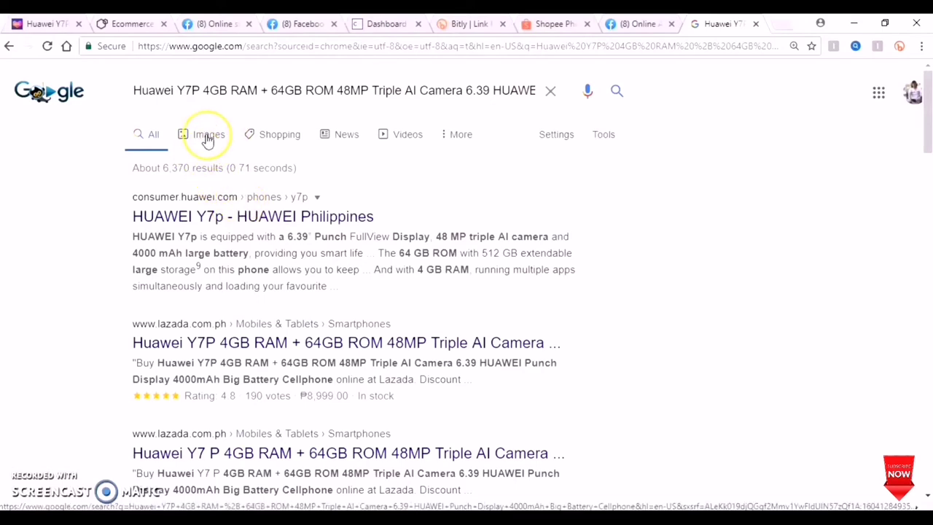
Find the Lazada picture of the Huawei Y7P among the image results and save it to the Desktop as y7
{"action": "left_click", "coordinate": [208, 137]}
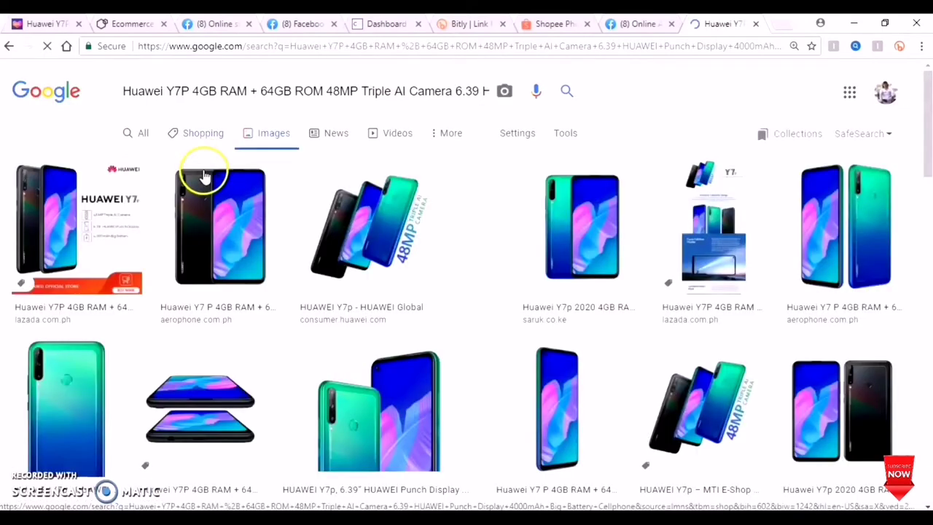
{"action": "left_click", "coordinate": [73, 213]}
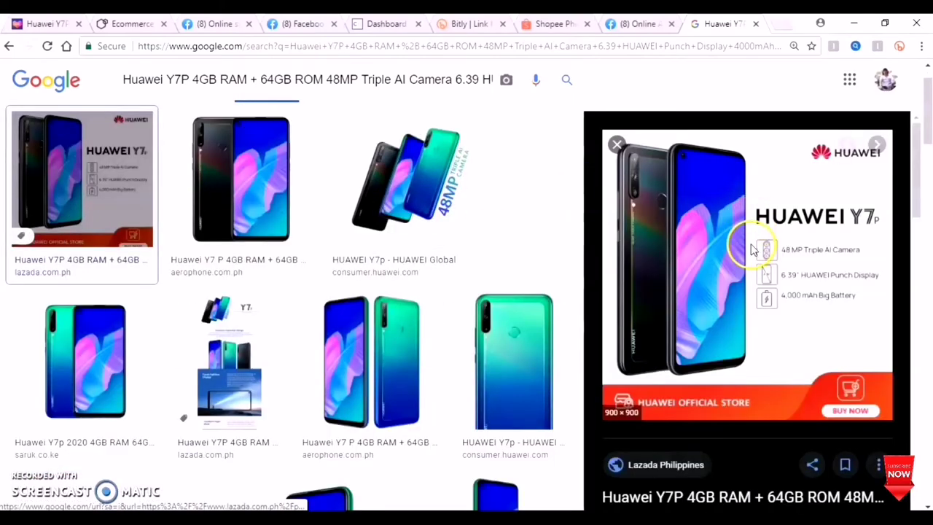
{"action": "right_click", "coordinate": [753, 250]}
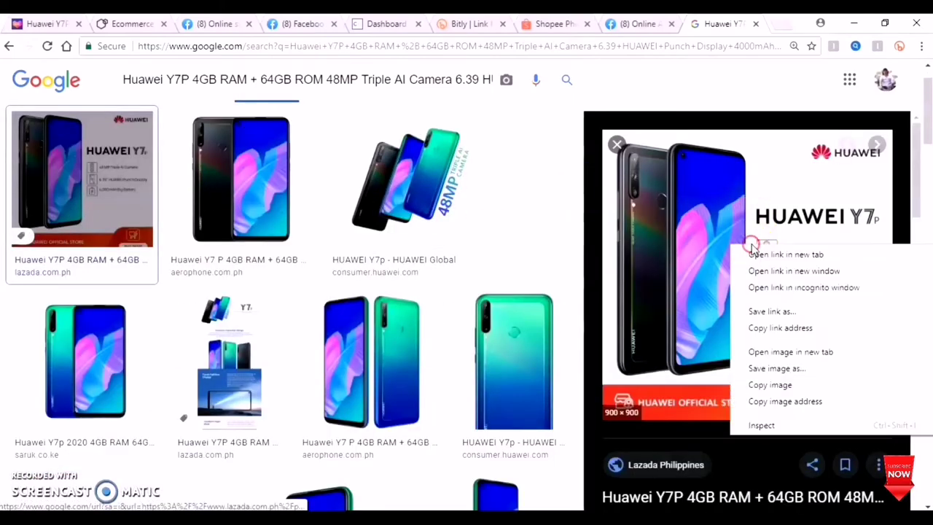
{"action": "left_click", "coordinate": [786, 370]}
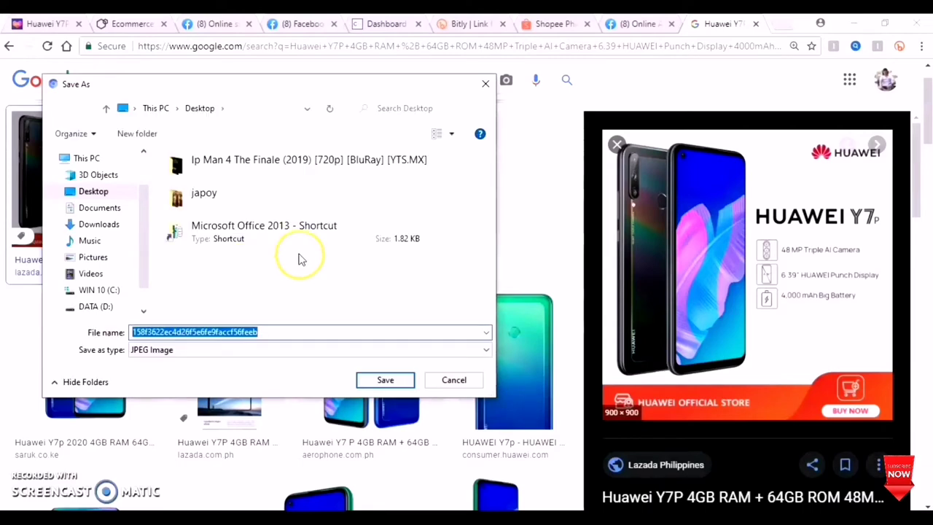
{"action": "type", "text": "y7"}
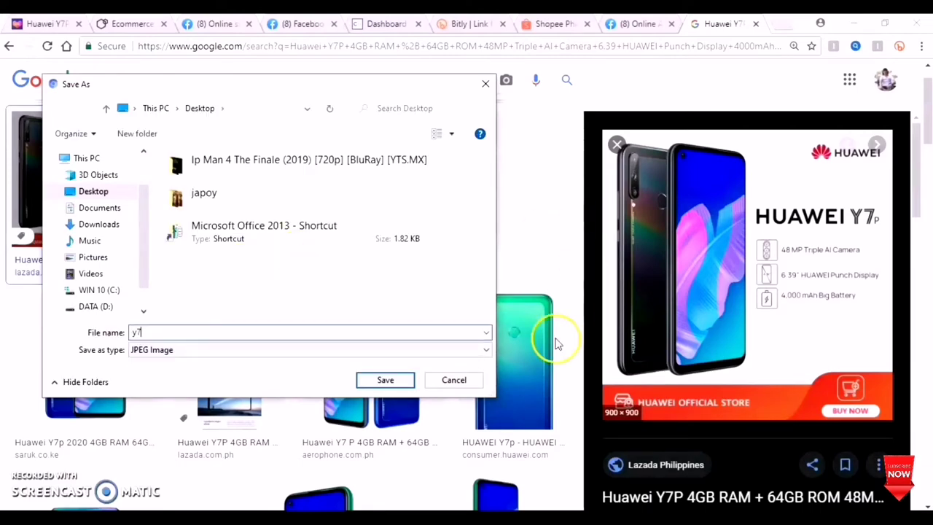
{"action": "left_click", "coordinate": [386, 380]}
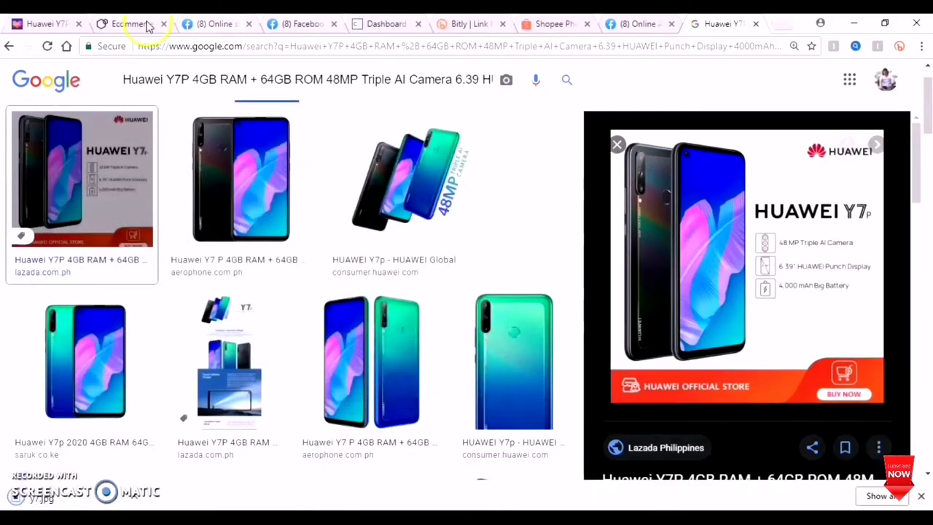
Return to the Huawei Y7P page on Lazada and copy its web address
{"action": "left_click", "coordinate": [129, 24]}
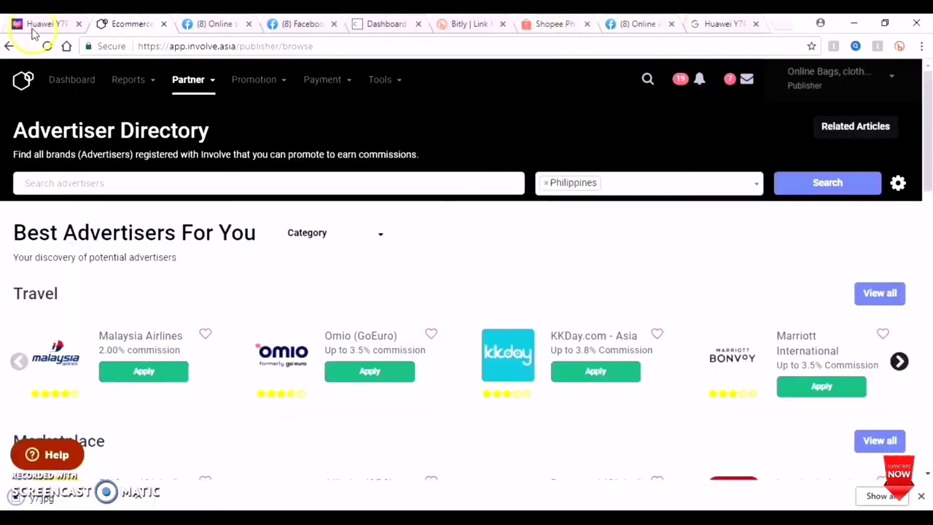
{"action": "left_click", "coordinate": [34, 28]}
{"action": "left_click", "coordinate": [543, 304]}
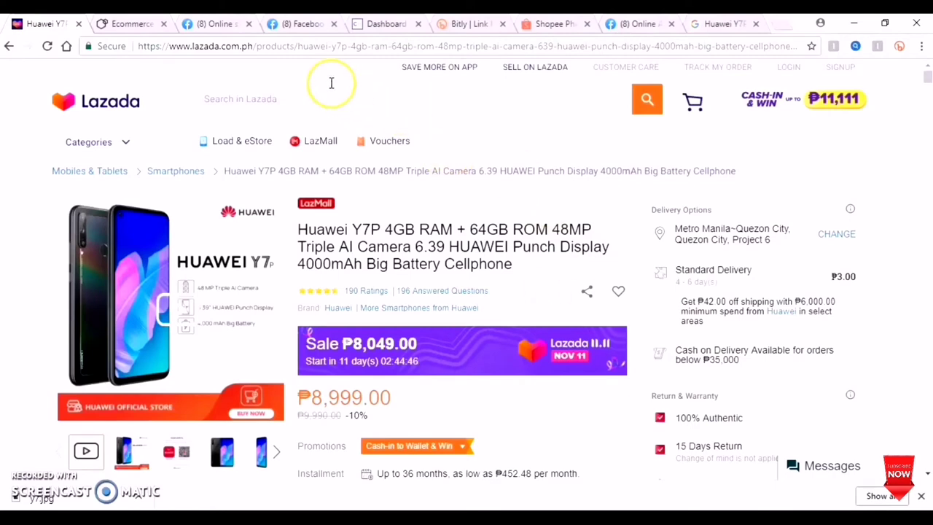
{"action": "left_click", "coordinate": [246, 47]}
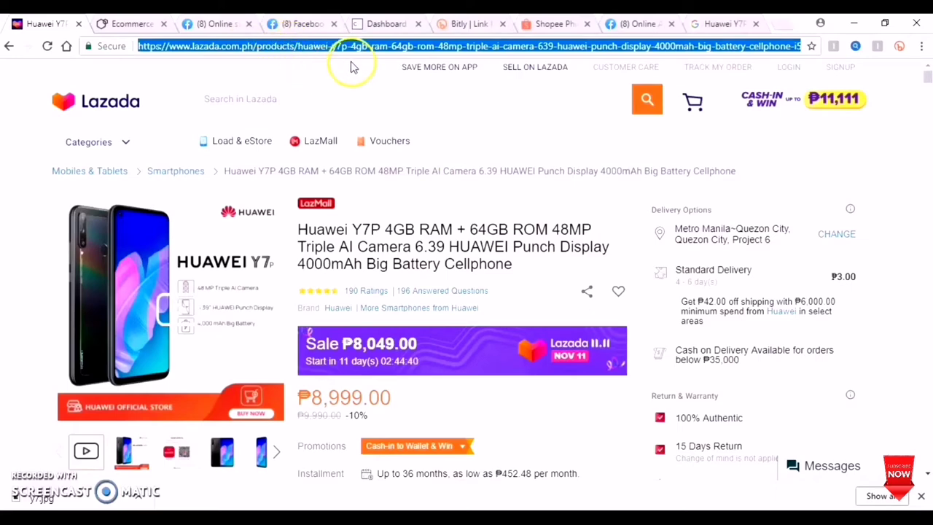
Switch to Involve Asia, open the Deeplink Generator and choose Online store philippines as the property
{"action": "left_click", "coordinate": [120, 25]}
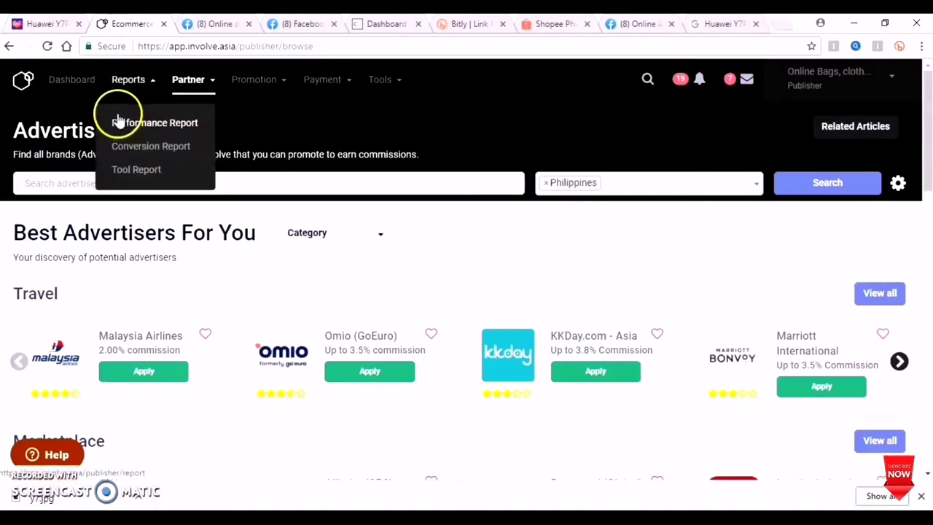
{"action": "mouse_move", "coordinate": [306, 87]}
{"action": "mouse_move", "coordinate": [271, 87]}
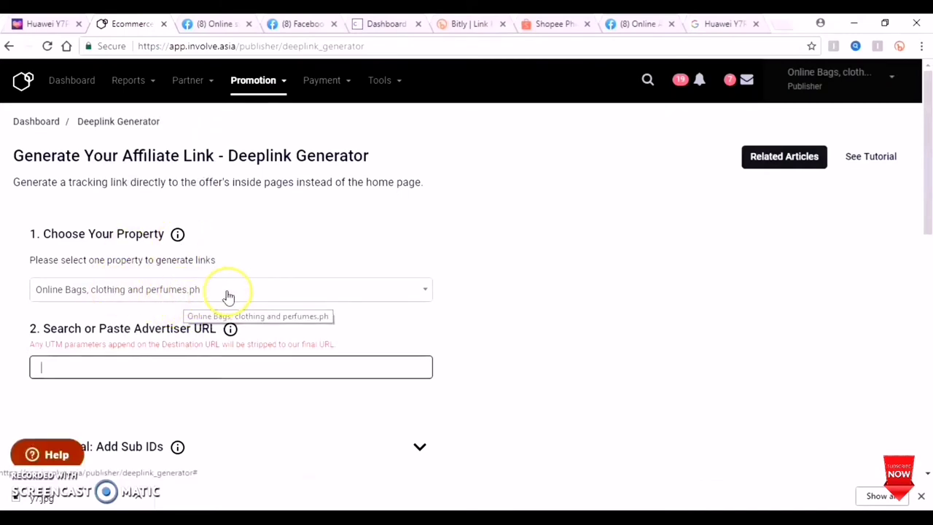
{"action": "left_click", "coordinate": [423, 296]}
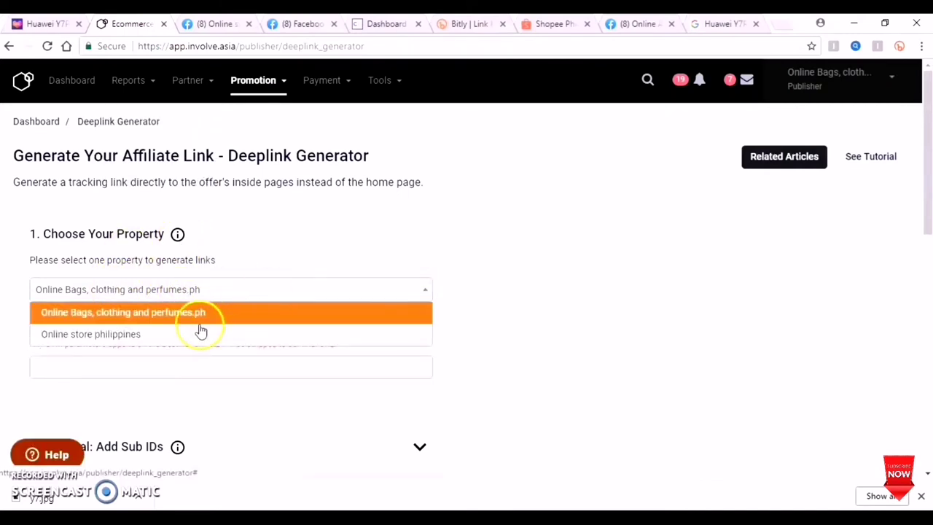
{"action": "left_click", "coordinate": [139, 337]}
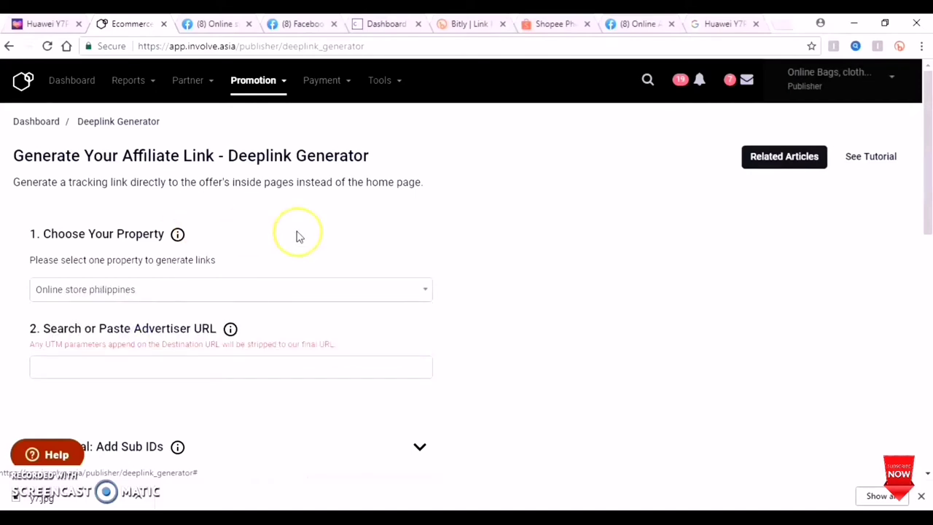
Paste the Huawei Y7P product link as the advertiser URL and select Lazada (PH) as the advertiser
{"action": "scroll", "coordinate": [306, 230], "scroll_direction": "down", "scroll_amount": 2}
{"action": "left_click", "coordinate": [147, 231]}
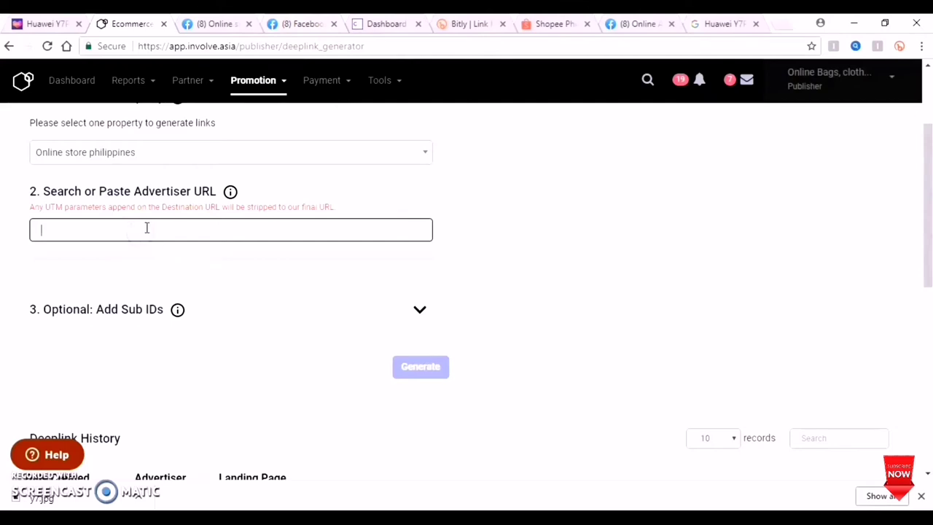
{"action": "key", "text": "ctrl+v"}
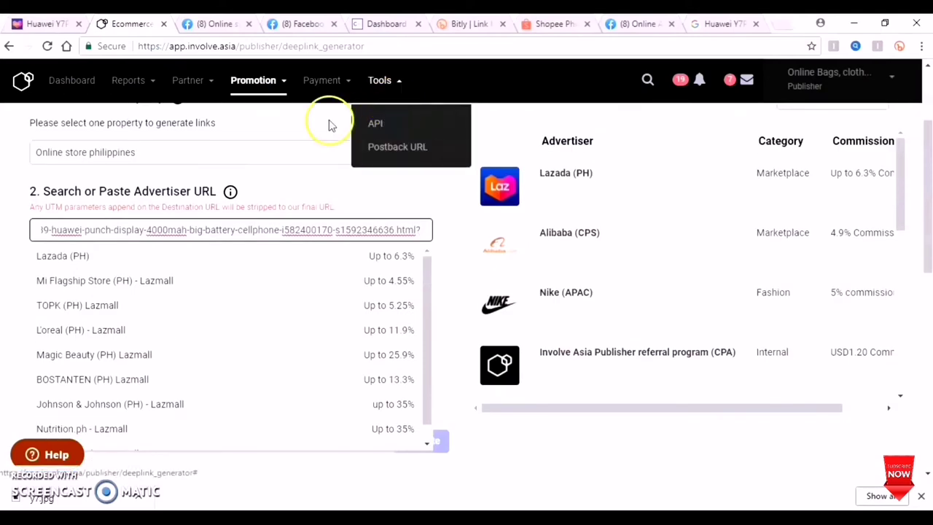
{"action": "left_click", "coordinate": [87, 255]}
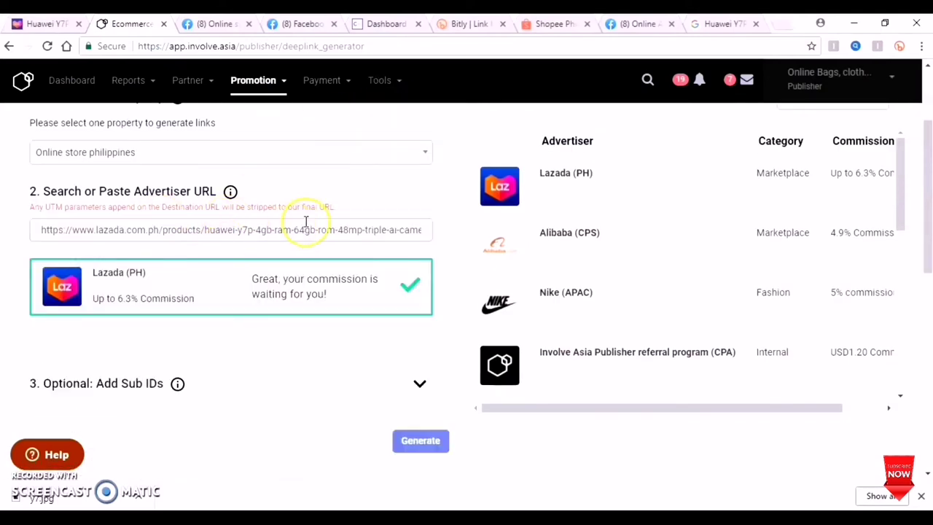
{"action": "scroll", "coordinate": [306, 220], "scroll_direction": "down", "scroll_amount": 1}
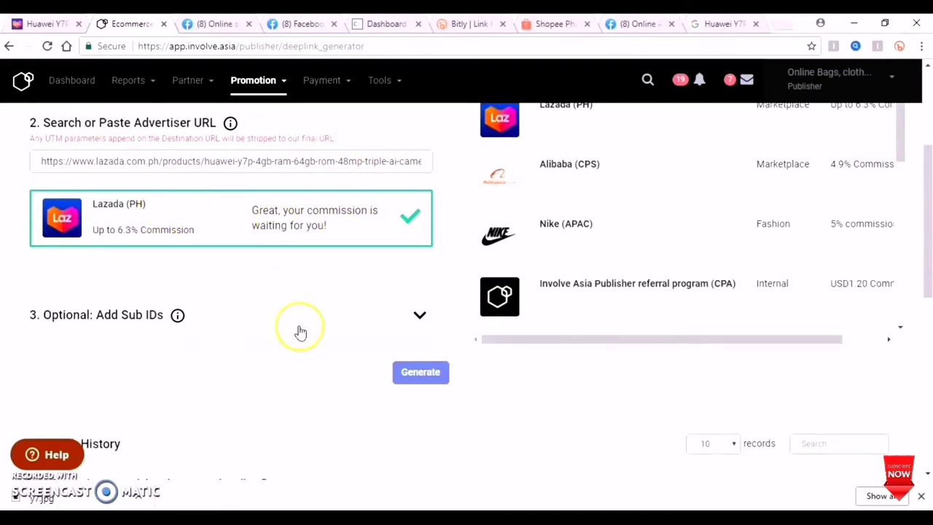
Generate the affiliate link for the Huawei Y7P product and copy it
{"action": "left_click", "coordinate": [421, 376]}
{"action": "scroll", "coordinate": [416, 354], "scroll_direction": "up", "scroll_amount": 2}
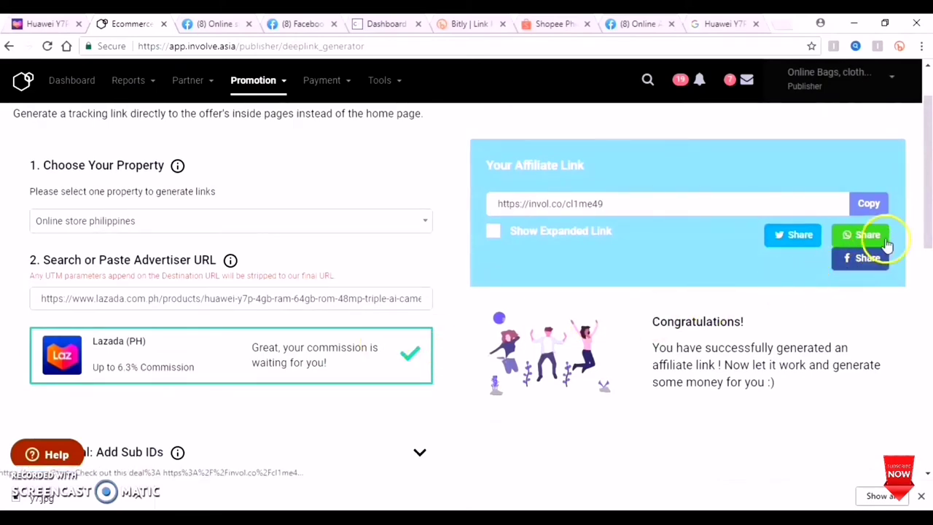
{"action": "left_click", "coordinate": [864, 210]}
{"action": "left_click", "coordinate": [868, 209]}
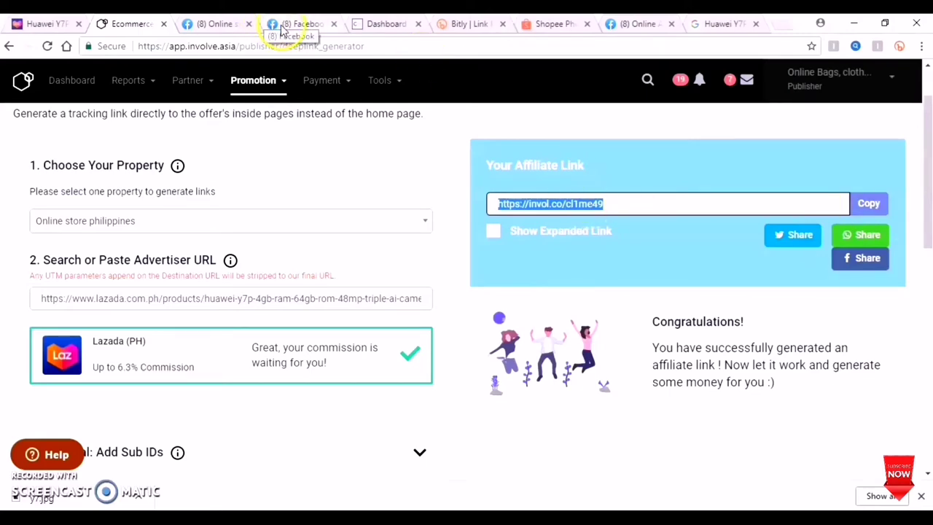
{"action": "left_click", "coordinate": [218, 24]}
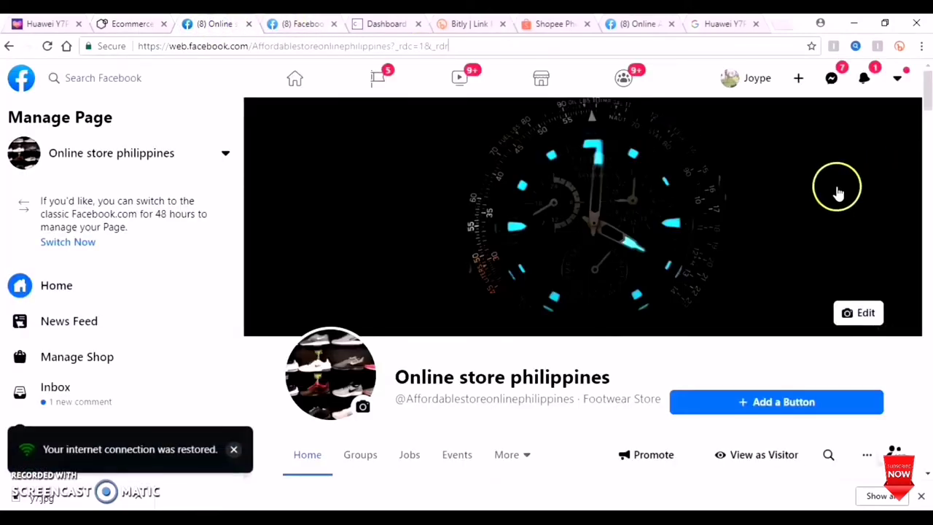
{"action": "scroll", "coordinate": [691, 209], "scroll_direction": "down", "scroll_amount": 3}
{"action": "scroll", "coordinate": [703, 202], "scroll_direction": "down", "scroll_amount": 2}
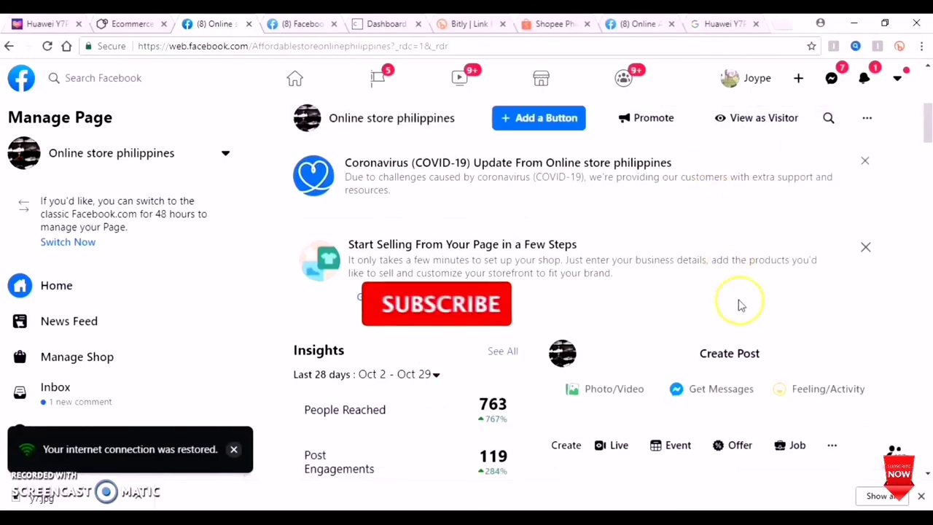
{"action": "left_click", "coordinate": [741, 357]}
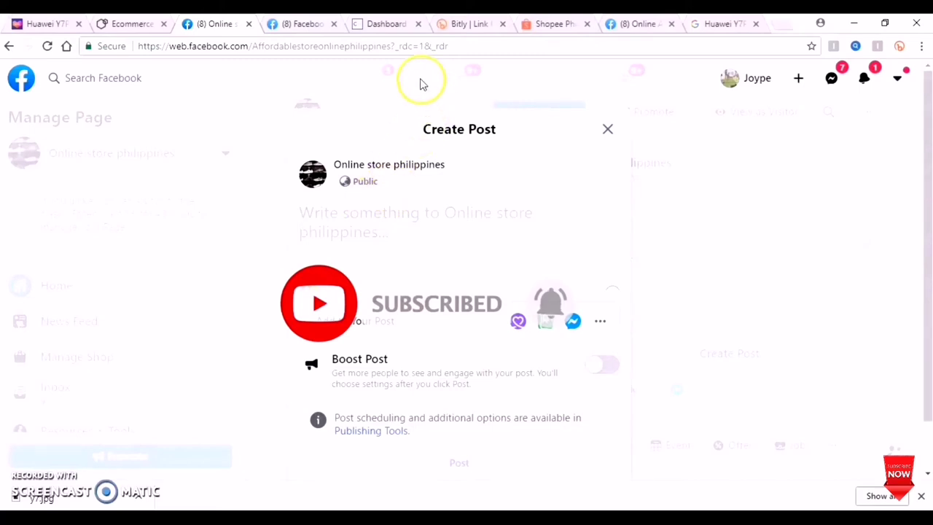
{"action": "left_click", "coordinate": [143, 31]}
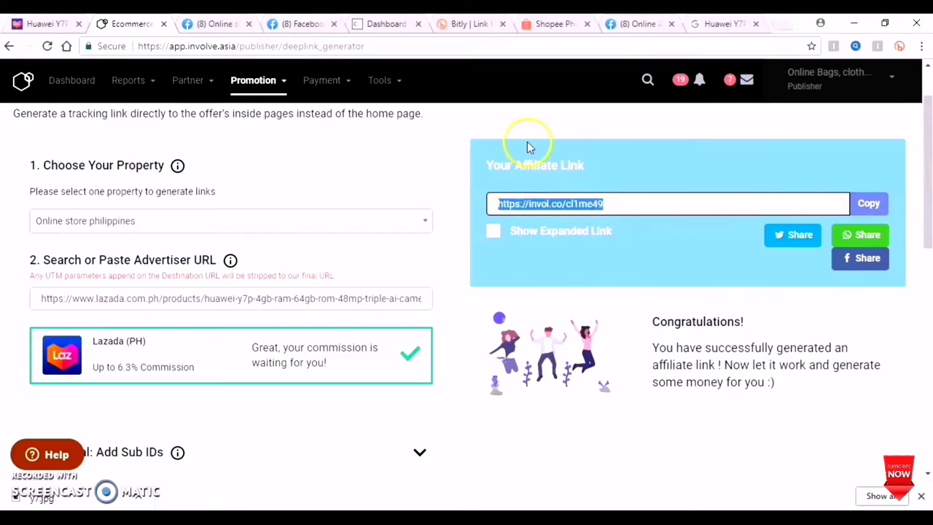
{"action": "left_click", "coordinate": [235, 24]}
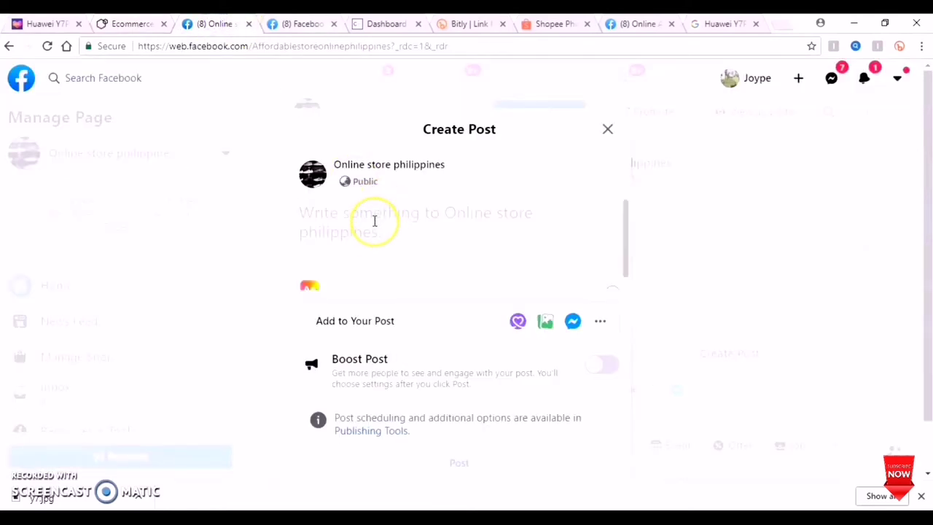
{"action": "left_click", "coordinate": [336, 228]}
{"action": "key", "text": "ctrl+v"}
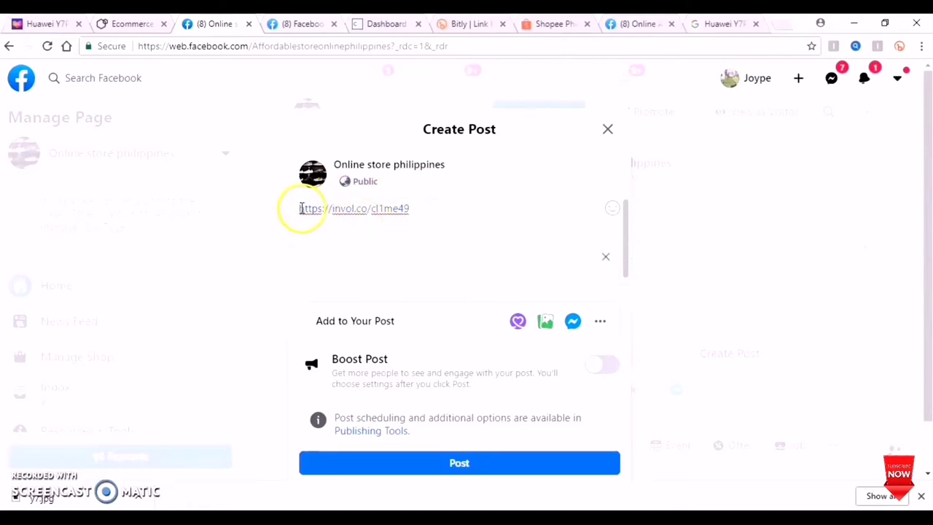
Insert the text "BUY NOW | CLICK HERE" in front of the affiliate link in the post
{"action": "left_click_drag", "start_coordinate": [301, 208], "coordinate": [306, 209]}
{"action": "left_click", "coordinate": [422, 205]}
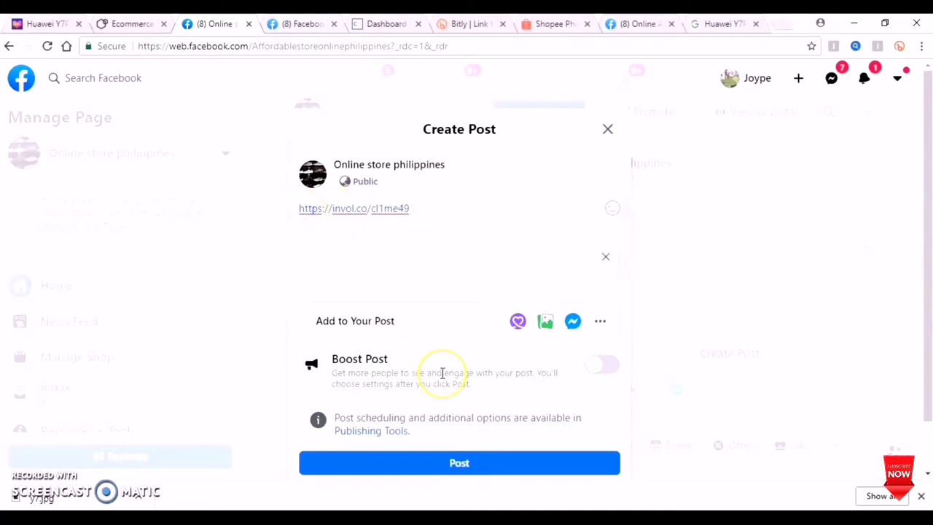
{"action": "type", "text": "BUY "}
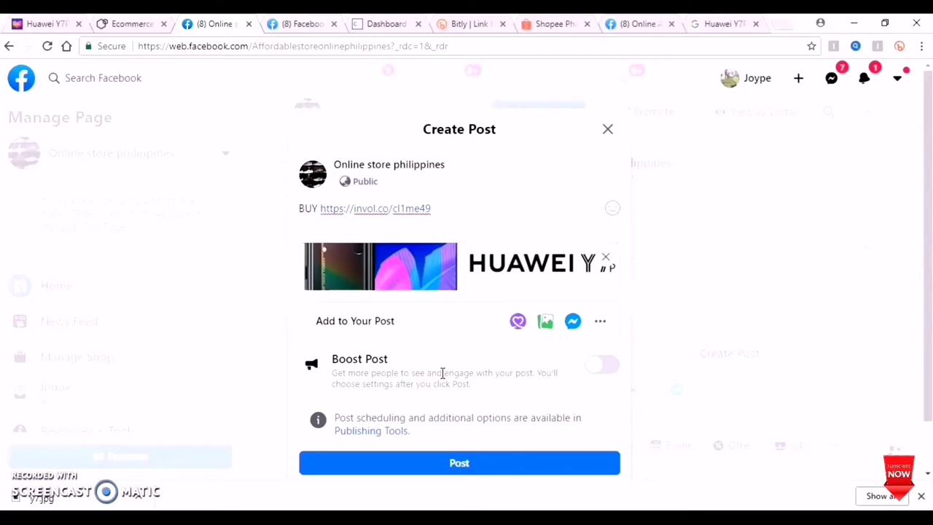
{"action": "type", "text": "NOW "}
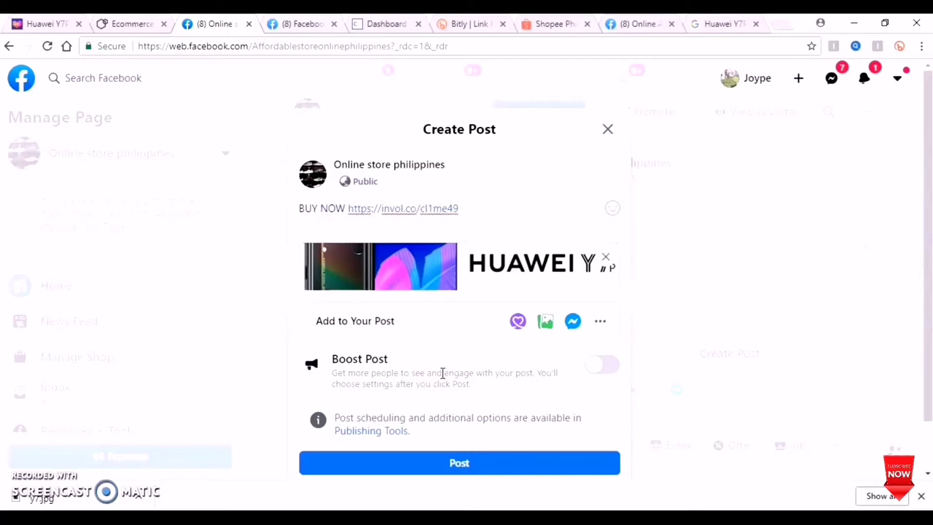
{"action": "type", "text": "| "}
{"action": "type", "text": "CLICK HE"}
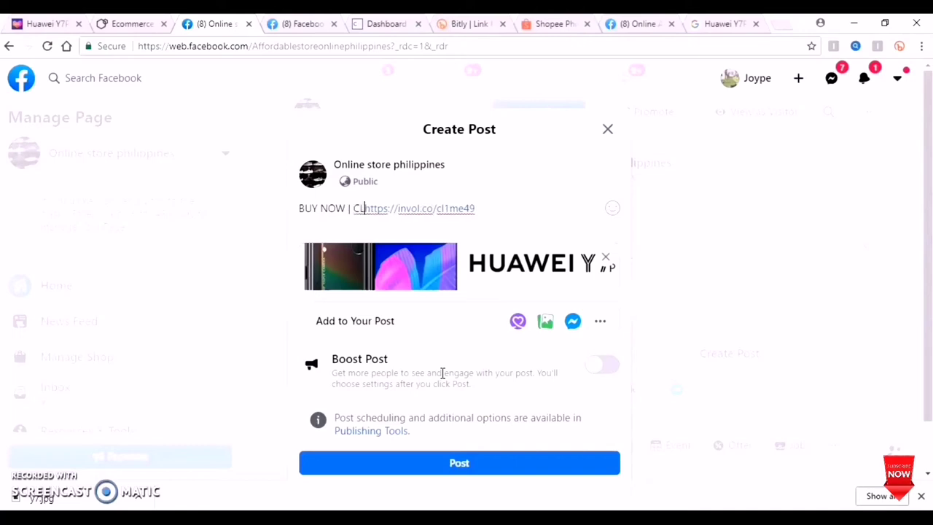
{"action": "type", "text": "RE"}
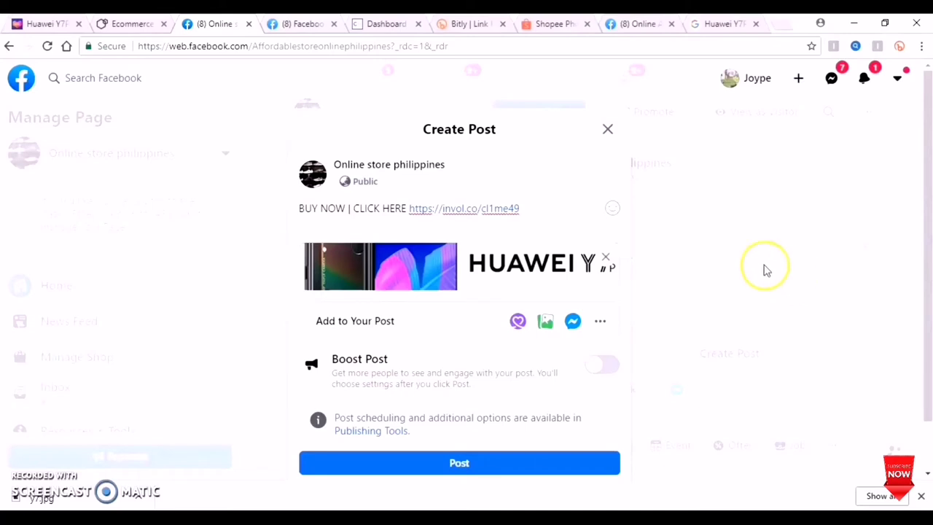
Remove the link preview from the post and attach the y7 picture from the Desktop instead
{"action": "left_click", "coordinate": [608, 259]}
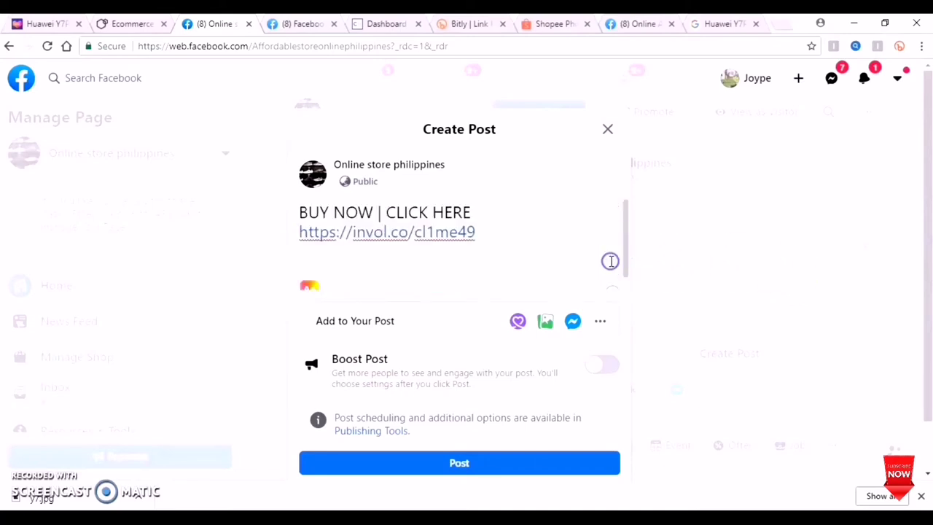
{"action": "left_click", "coordinate": [548, 326]}
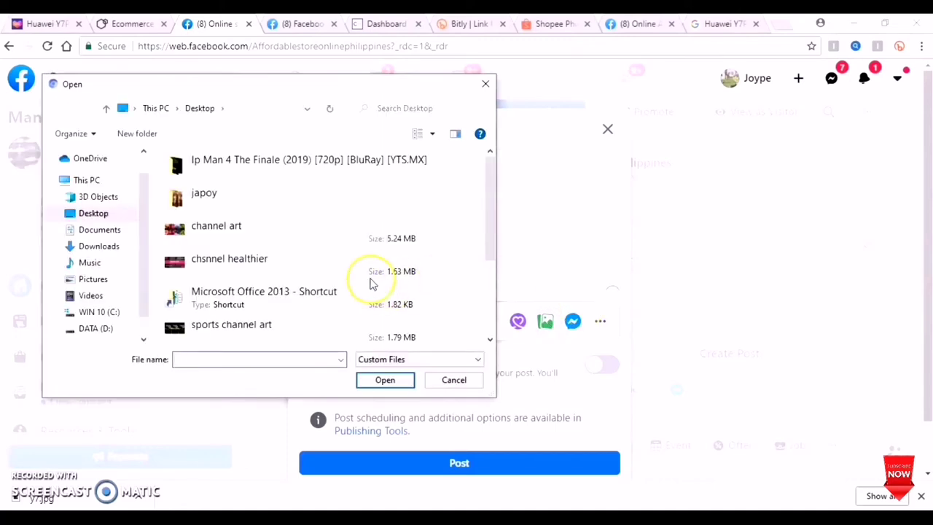
{"action": "scroll", "coordinate": [252, 230], "scroll_direction": "down", "scroll_amount": 2}
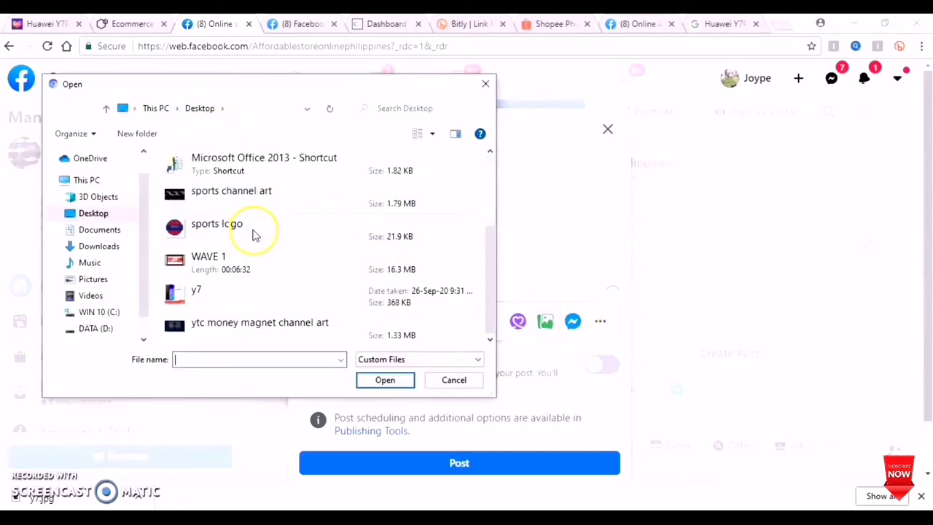
{"action": "left_click", "coordinate": [218, 295]}
{"action": "left_click", "coordinate": [385, 380]}
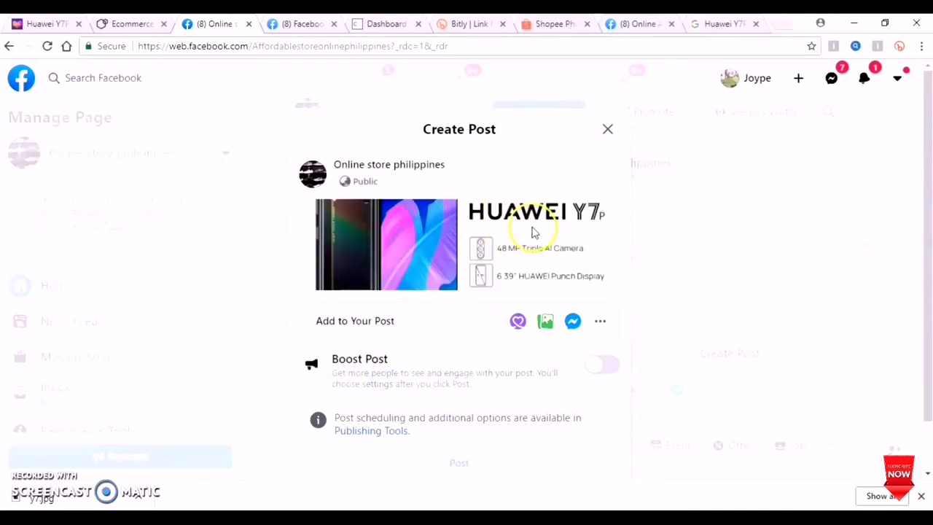
{"action": "scroll", "coordinate": [520, 229], "scroll_direction": "up", "scroll_amount": 2}
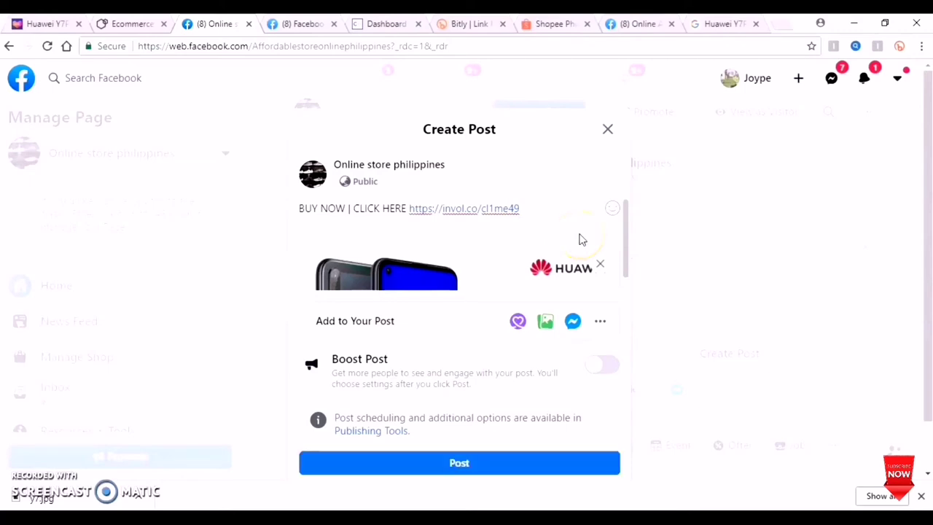
Copy the Huawei Y7P product title from its Lazada page and paste it below the link line in the Facebook post
{"action": "key", "text": "Return"}
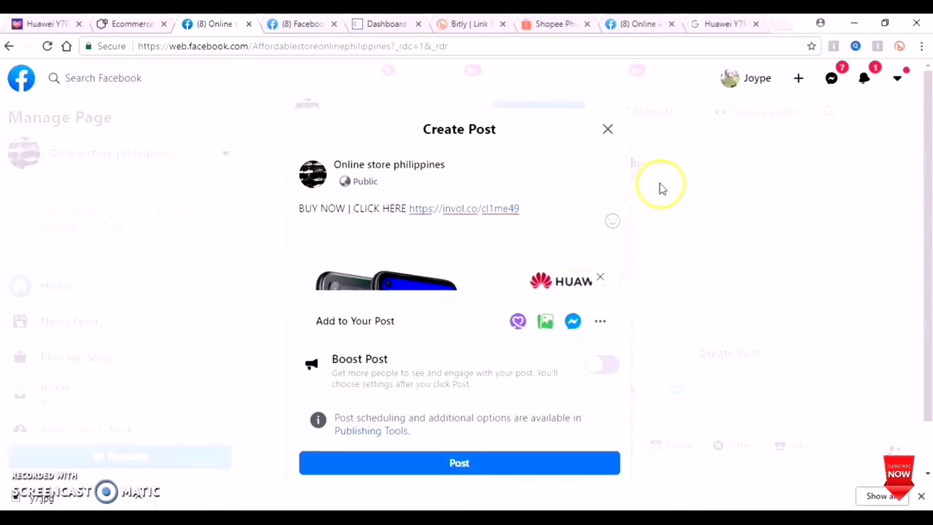
{"action": "left_click", "coordinate": [40, 23]}
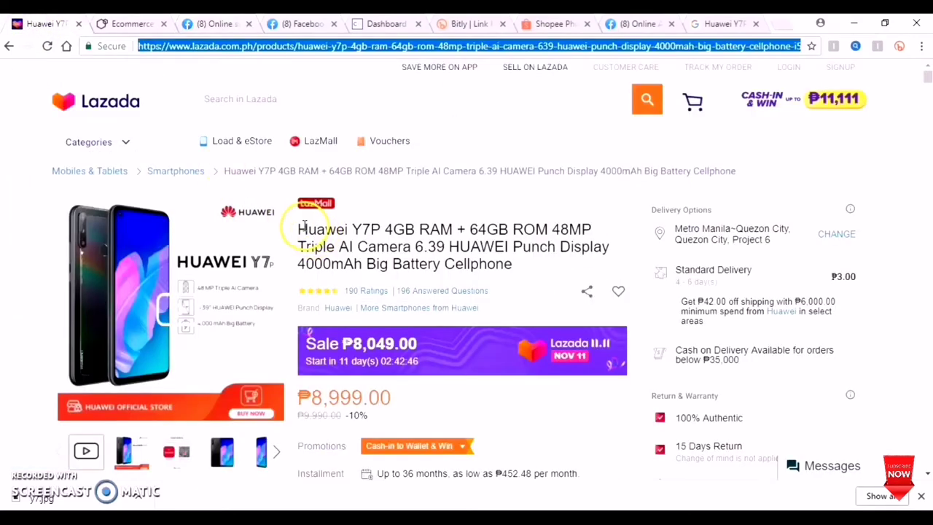
{"action": "left_click_drag", "start_coordinate": [303, 227], "coordinate": [531, 266]}
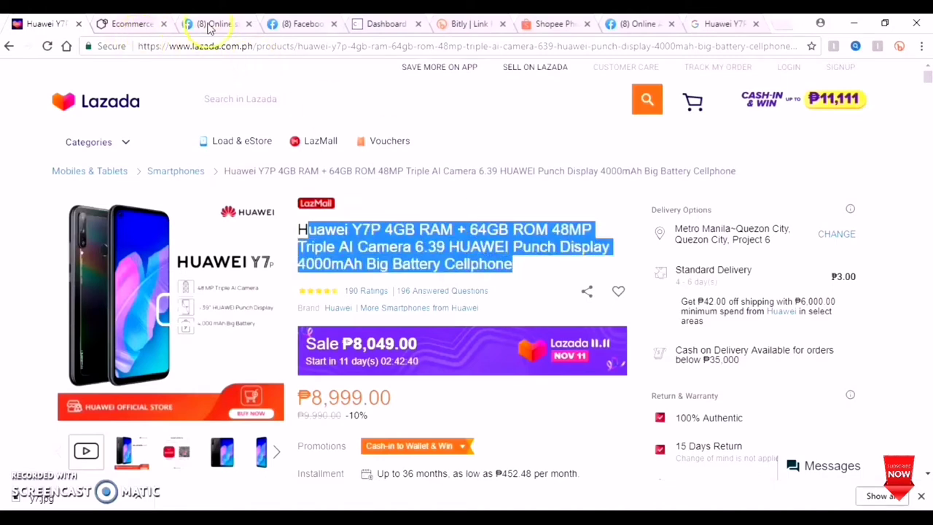
{"action": "left_click", "coordinate": [235, 27]}
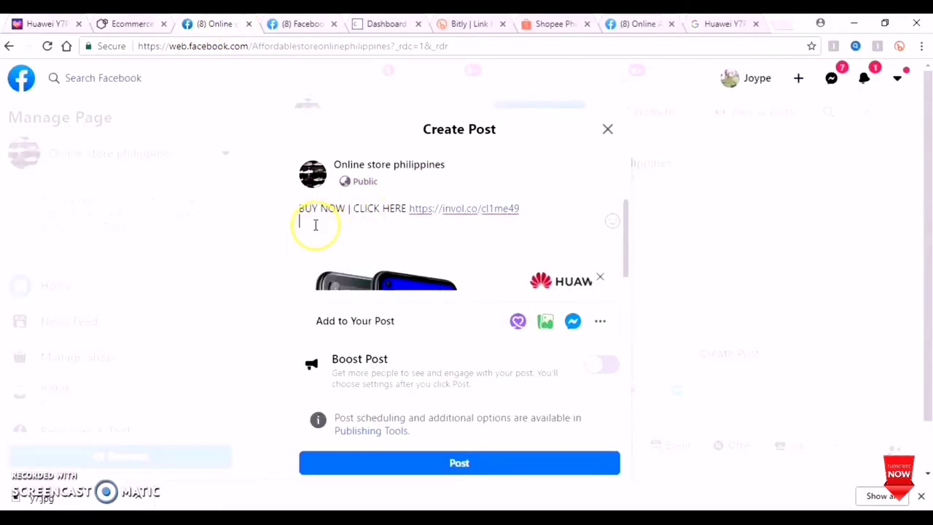
{"action": "key", "text": "ctrl+v"}
{"action": "key", "text": "Return"}
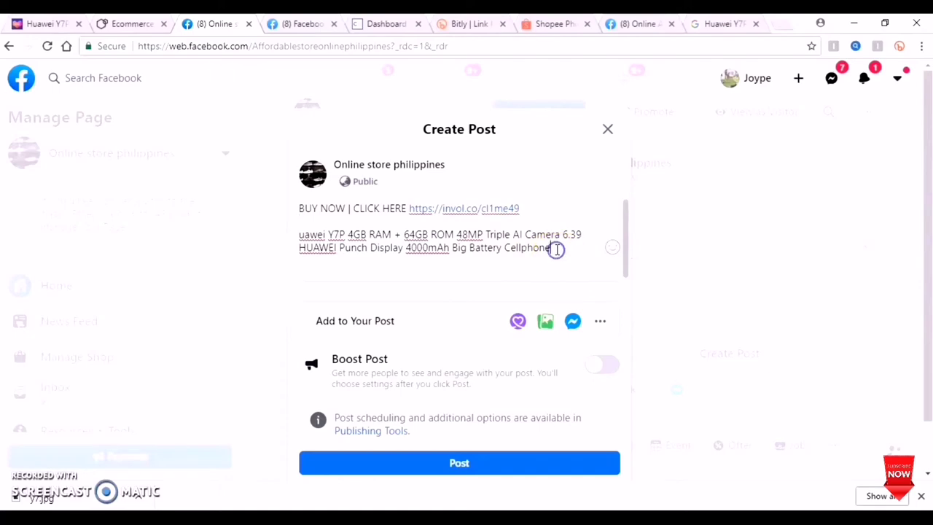
Copy the ₱8,999.00 price from the Lazada page and paste it below the product title in the Facebook post
{"action": "left_click", "coordinate": [44, 24]}
{"action": "scroll", "coordinate": [365, 240], "scroll_direction": "down", "scroll_amount": 3}
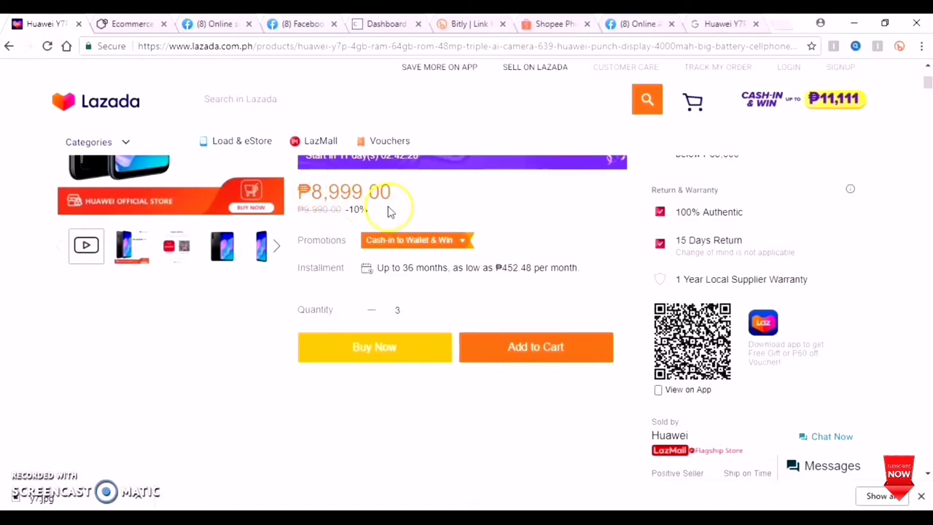
{"action": "scroll", "coordinate": [350, 222], "scroll_direction": "up", "scroll_amount": 1}
{"action": "left_click_drag", "start_coordinate": [301, 257], "coordinate": [400, 259]}
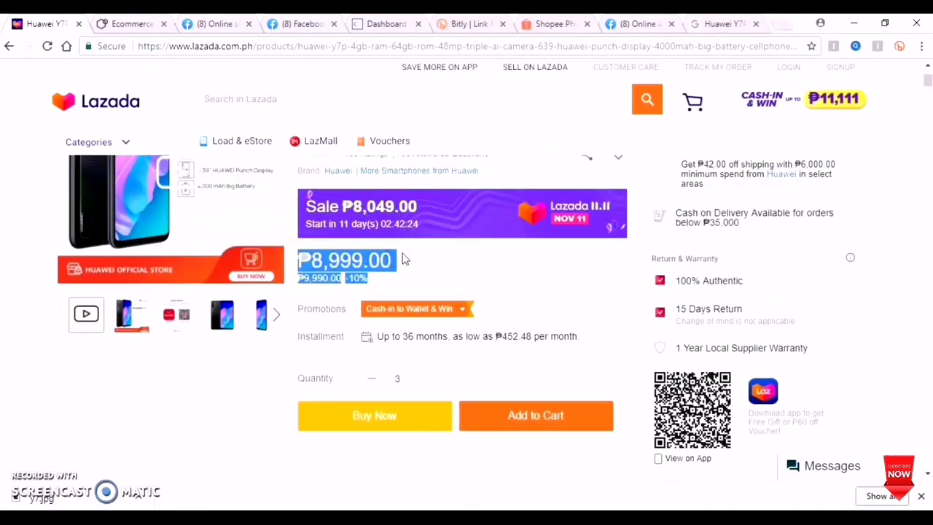
{"action": "left_click", "coordinate": [223, 25]}
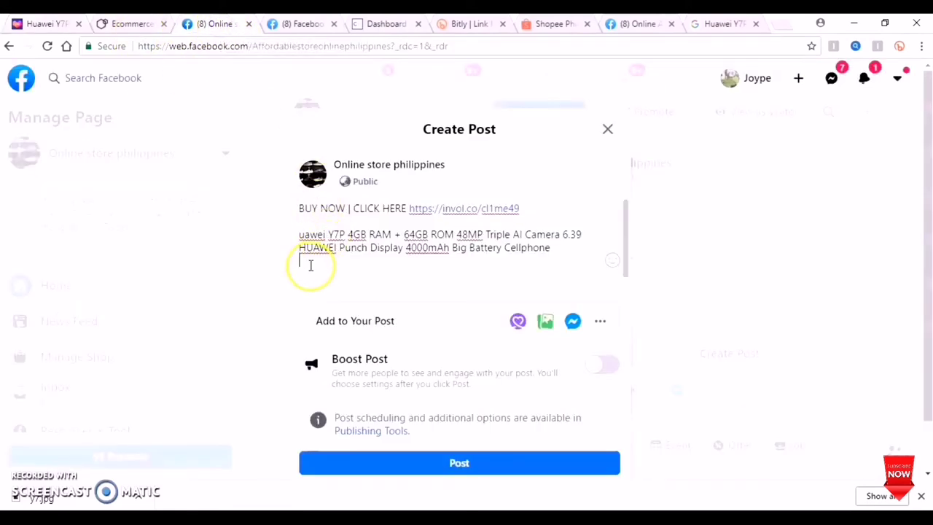
{"action": "type", "text": "₱8,999.00 ₱9,990.00-10%"}
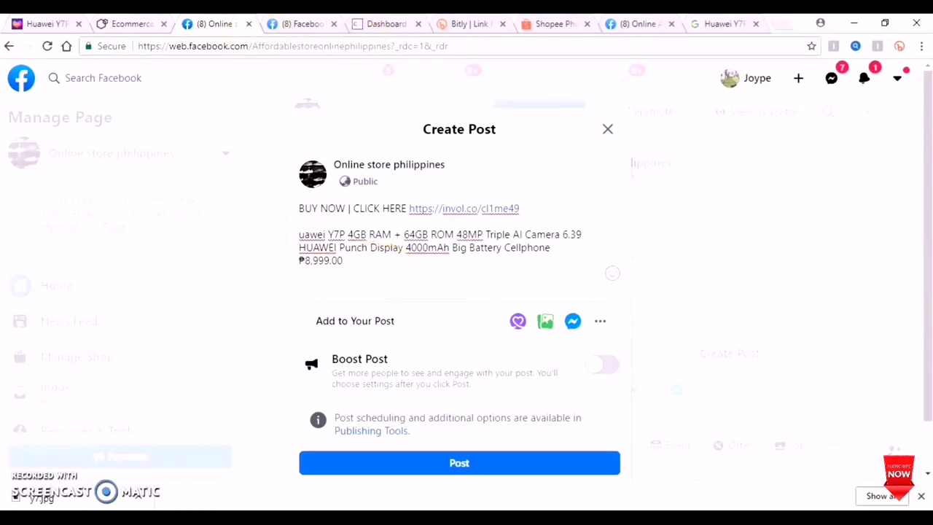
Copy the product details heading and specification list from Lazada, paste them below the price in the Facebook post and review the text
{"action": "left_click", "coordinate": [52, 27]}
{"action": "scroll", "coordinate": [442, 200], "scroll_direction": "down", "scroll_amount": 4}
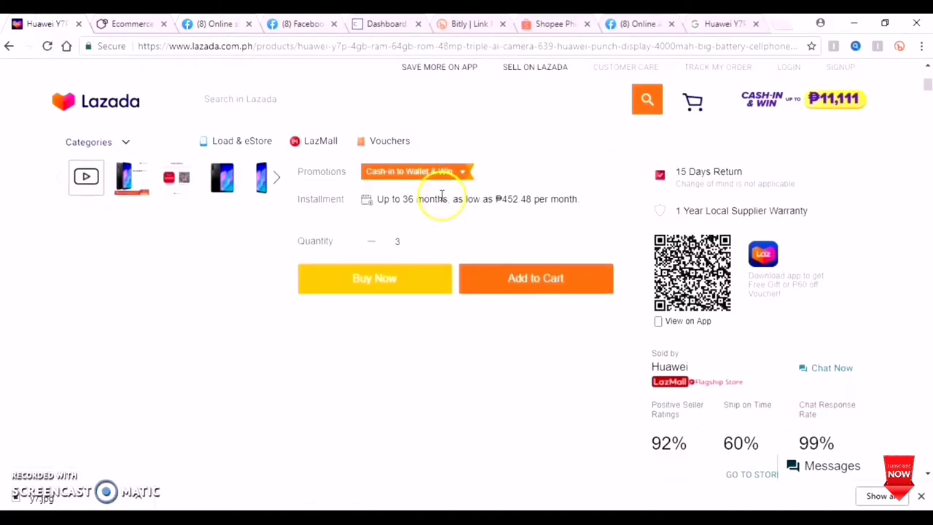
{"action": "scroll", "coordinate": [442, 200], "scroll_direction": "down", "scroll_amount": 2}
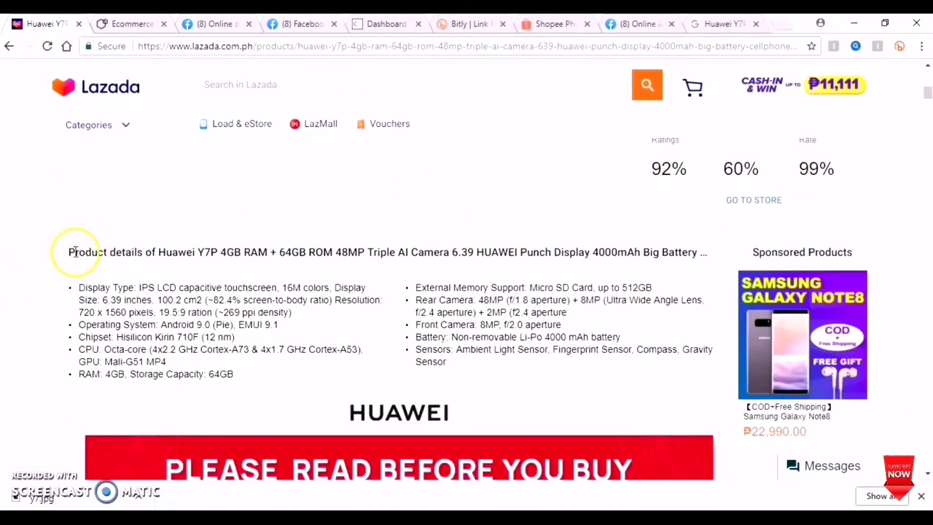
{"action": "left_click_drag", "start_coordinate": [69, 251], "coordinate": [583, 364]}
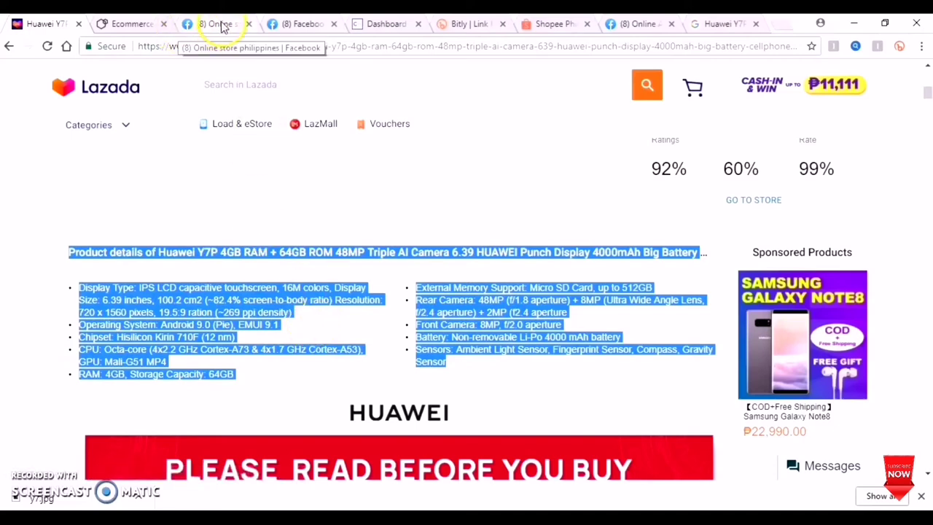
{"action": "left_click", "coordinate": [185, 28]}
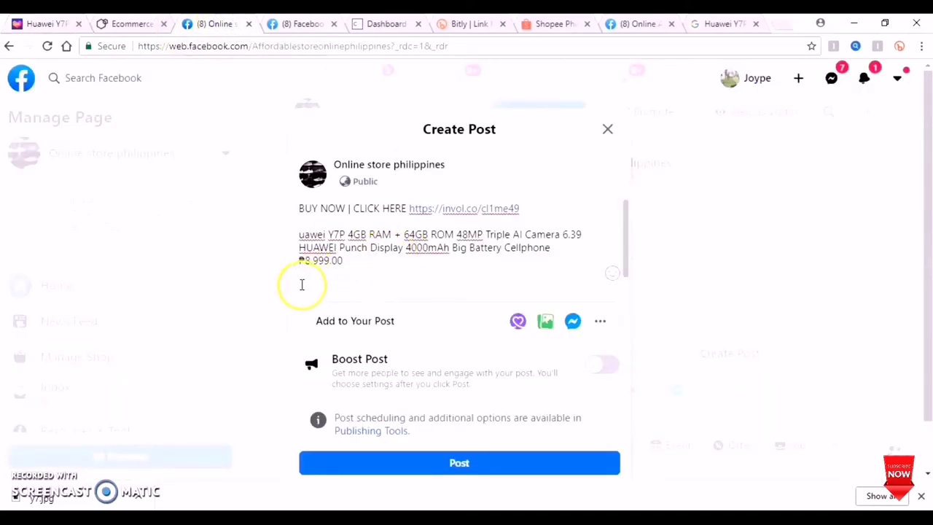
{"action": "key", "text": "ctrl+v"}
{"action": "scroll", "coordinate": [437, 240], "scroll_direction": "up", "scroll_amount": 5}
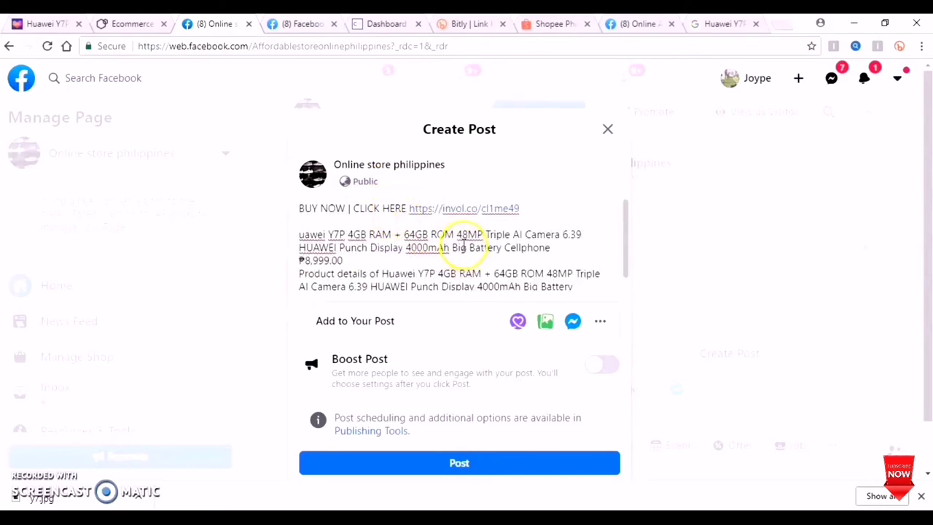
{"action": "scroll", "coordinate": [464, 245], "scroll_direction": "down", "scroll_amount": 6}
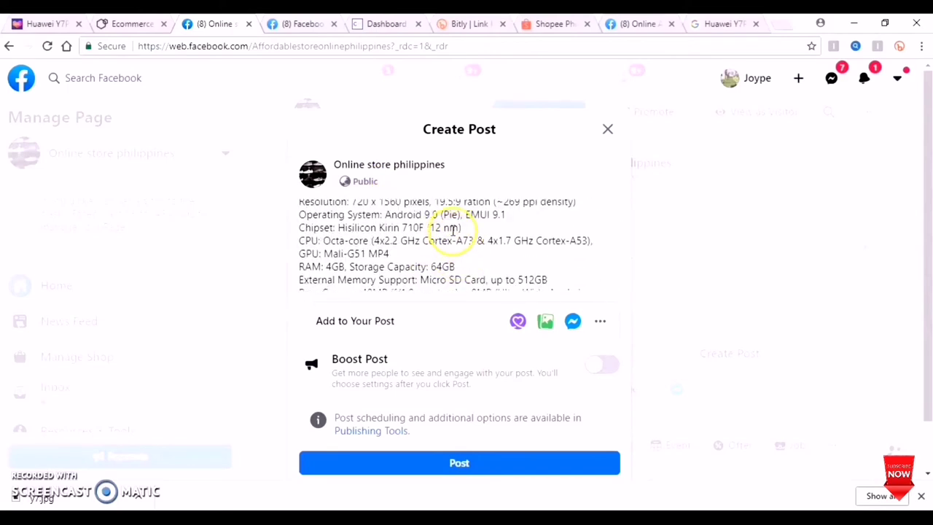
{"action": "scroll", "coordinate": [453, 231], "scroll_direction": "up", "scroll_amount": 5}
{"action": "scroll", "coordinate": [408, 218], "scroll_direction": "down", "scroll_amount": 2}
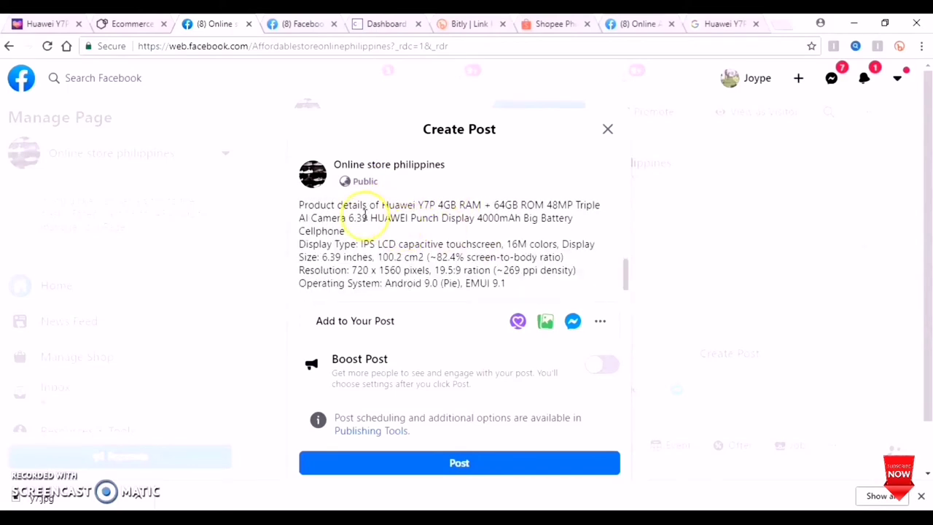
{"action": "scroll", "coordinate": [370, 213], "scroll_direction": "up", "scroll_amount": 2}
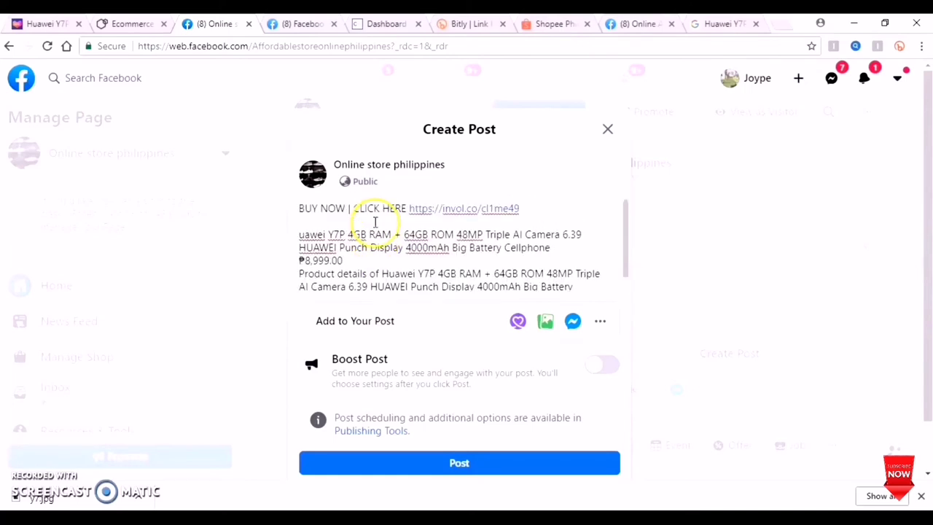
Insert a blank line between the ₱8,999.00 price and the product details in the Facebook post and check the layout
{"action": "left_click", "coordinate": [353, 260]}
{"action": "key", "text": "Return"}
{"action": "scroll", "coordinate": [384, 257], "scroll_direction": "down", "scroll_amount": 5}
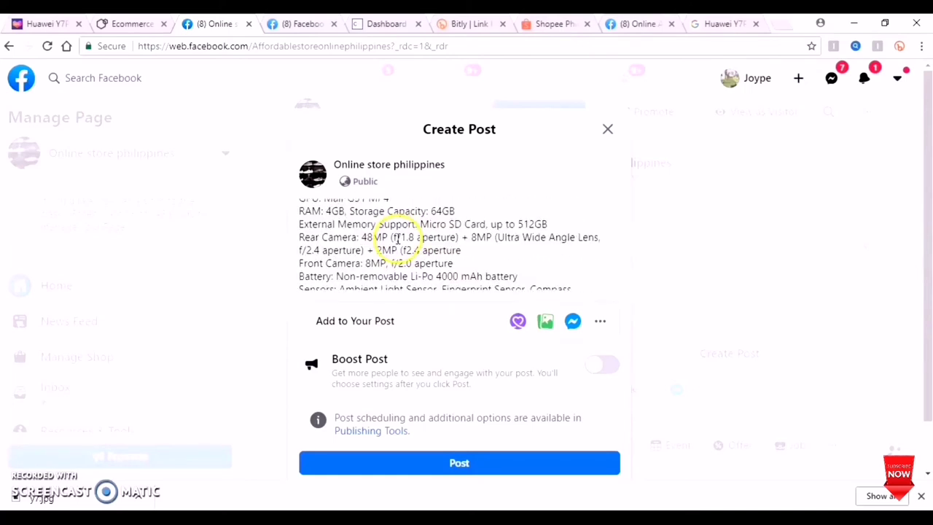
{"action": "scroll", "coordinate": [470, 186], "scroll_direction": "down", "scroll_amount": 5}
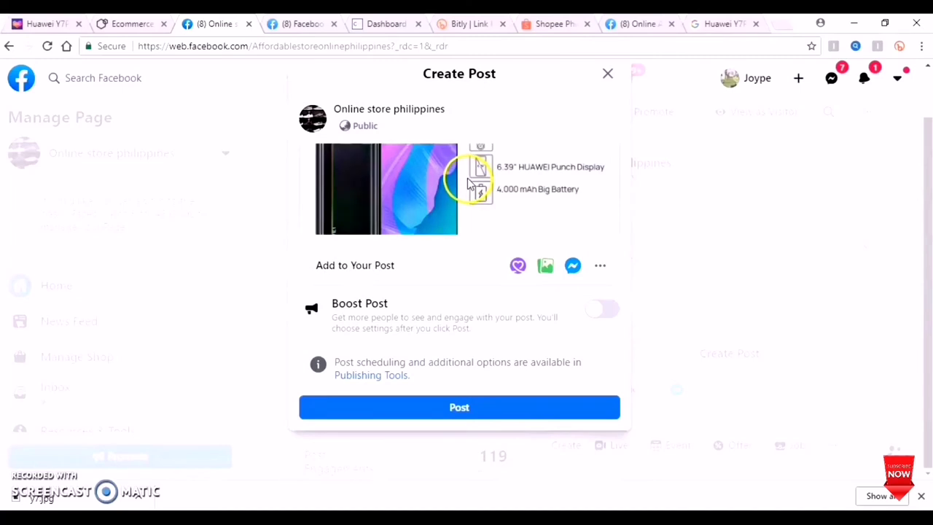
{"action": "scroll", "coordinate": [486, 183], "scroll_direction": "up", "scroll_amount": 2}
{"action": "scroll", "coordinate": [486, 183], "scroll_direction": "up", "scroll_amount": 5}
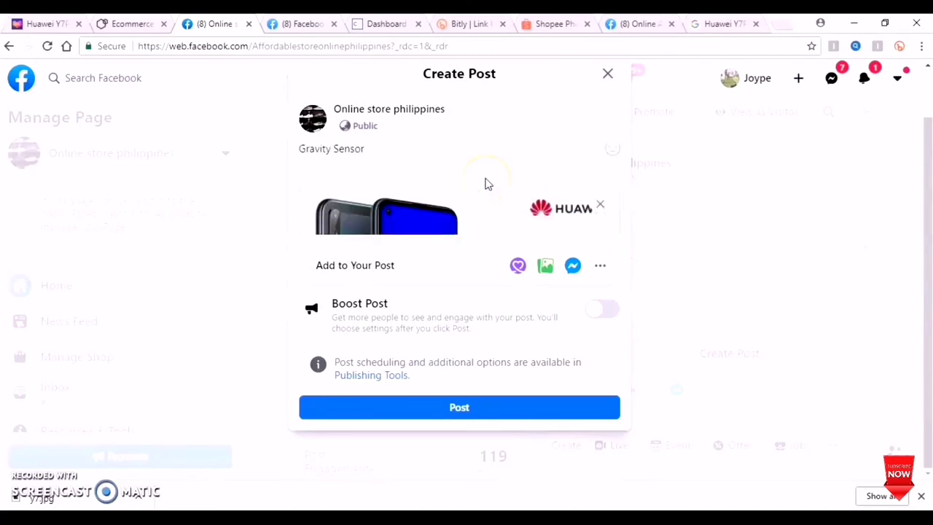
{"action": "scroll", "coordinate": [485, 178], "scroll_direction": "up", "scroll_amount": 5}
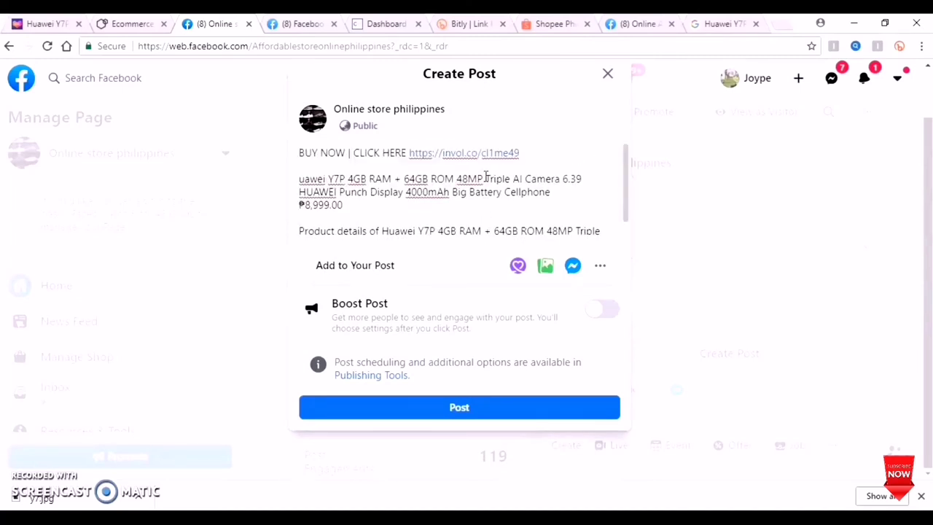
Review the post text down to the attached picture and publish the post on the Online store philippines page
{"action": "scroll", "coordinate": [510, 177], "scroll_direction": "down", "scroll_amount": 5}
{"action": "left_click", "coordinate": [542, 178]}
{"action": "scroll", "coordinate": [510, 175], "scroll_direction": "up", "scroll_amount": 2}
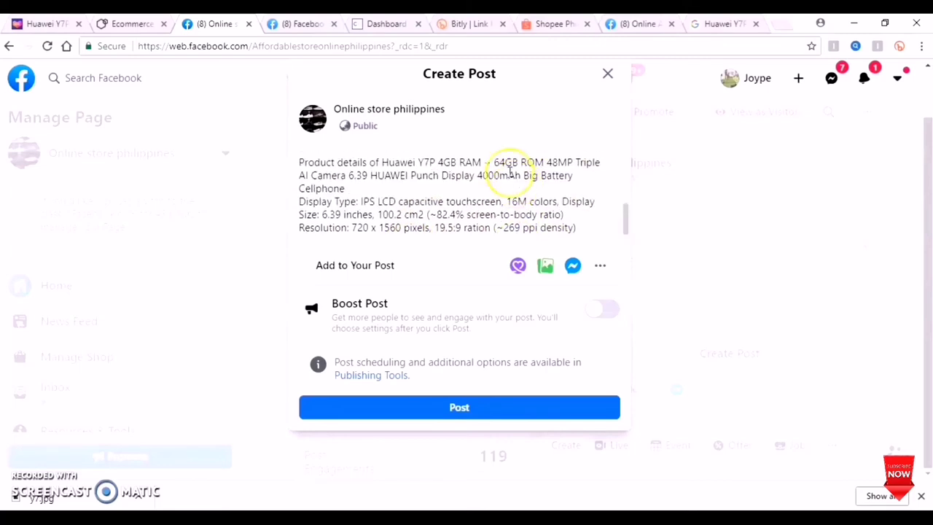
{"action": "type", "text": "uawei Y7P 4GB RAM + 64GB ROM 48MP Triple AI Camera 6.39 HUAWEI Punch Display 4000mAh Big Battery Cellphone ₱8,999.00"}
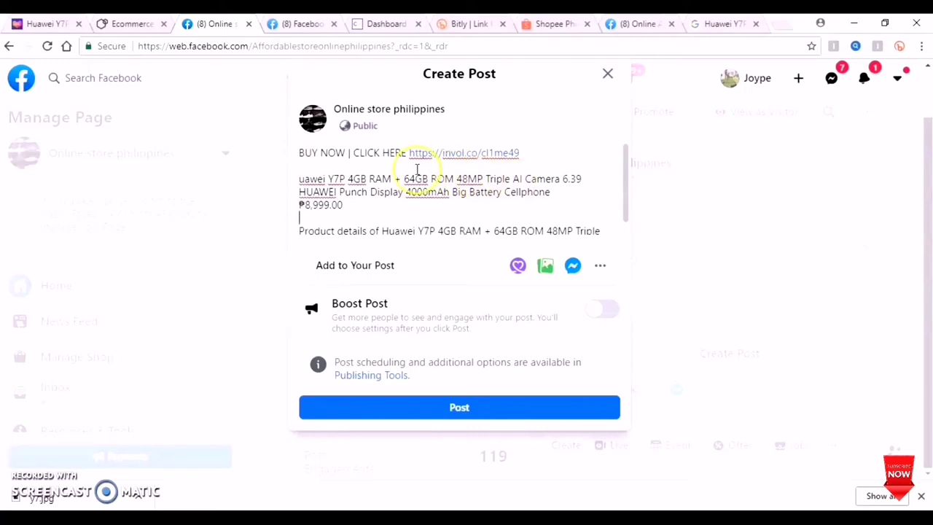
{"action": "scroll", "coordinate": [430, 175], "scroll_direction": "down", "scroll_amount": 5}
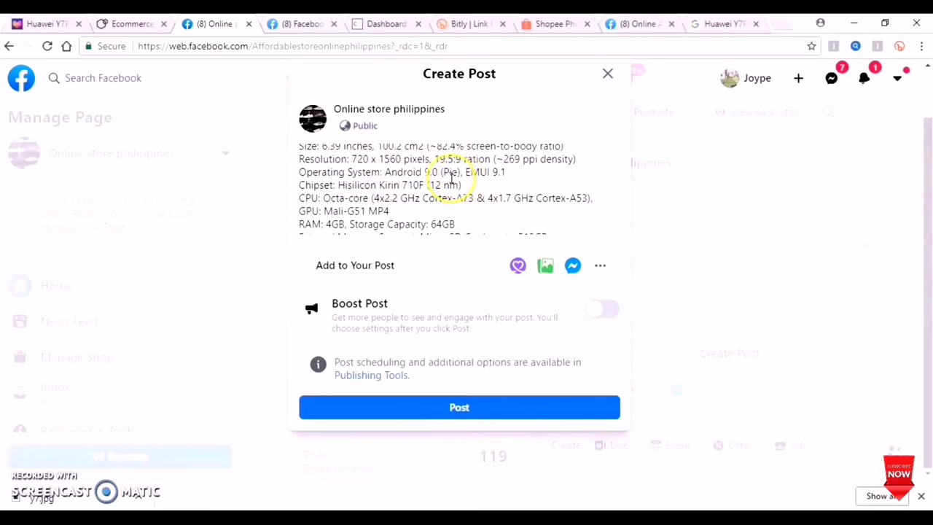
{"action": "scroll", "coordinate": [453, 175], "scroll_direction": "down", "scroll_amount": 3}
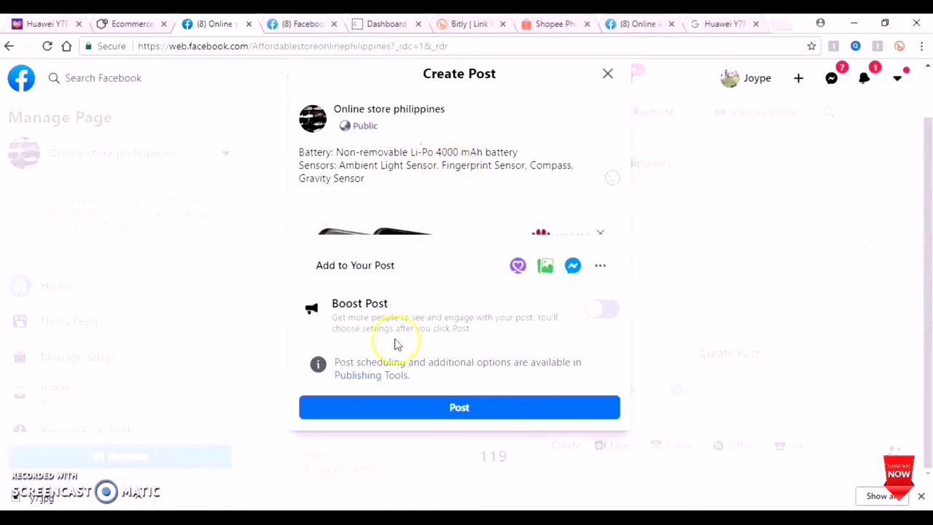
{"action": "left_click", "coordinate": [458, 413]}
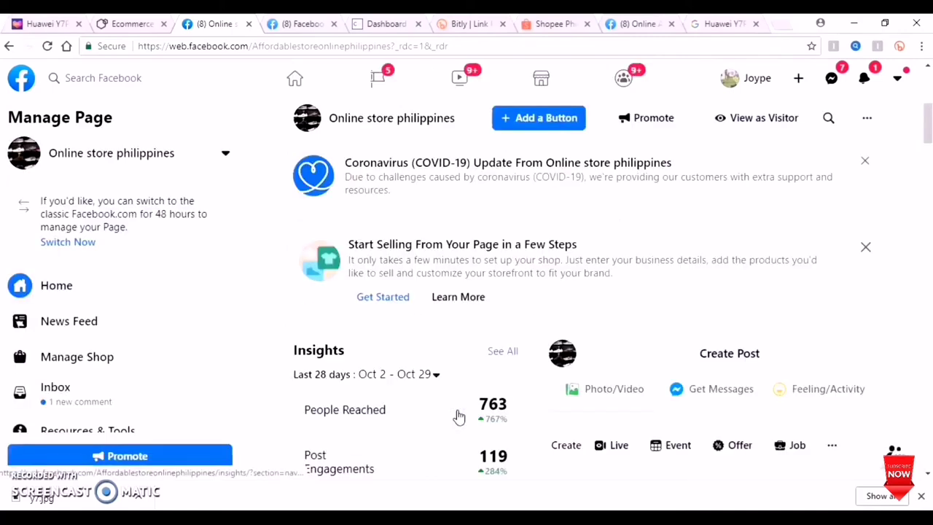
Find the published Huawei Y7P post on the page, follow its affiliate link and view the Lazada product page it opens
{"action": "scroll", "coordinate": [759, 313], "scroll_direction": "down", "scroll_amount": 5}
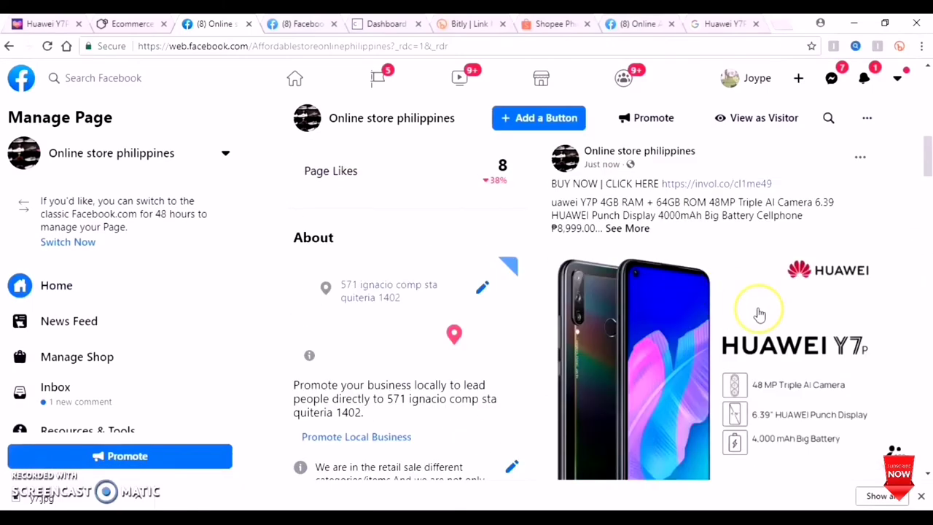
{"action": "scroll", "coordinate": [759, 314], "scroll_direction": "up", "scroll_amount": 2}
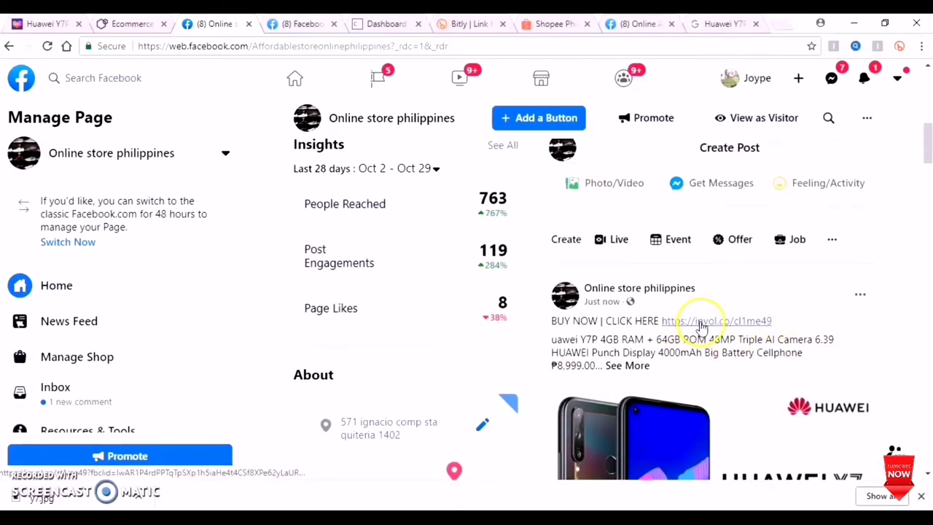
{"action": "left_click", "coordinate": [701, 325]}
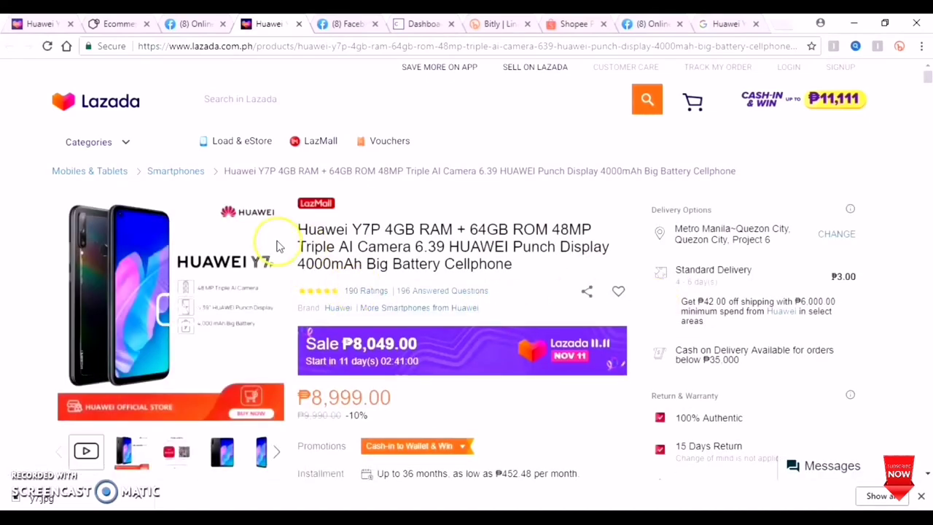
{"action": "scroll", "coordinate": [395, 230], "scroll_direction": "down", "scroll_amount": 3}
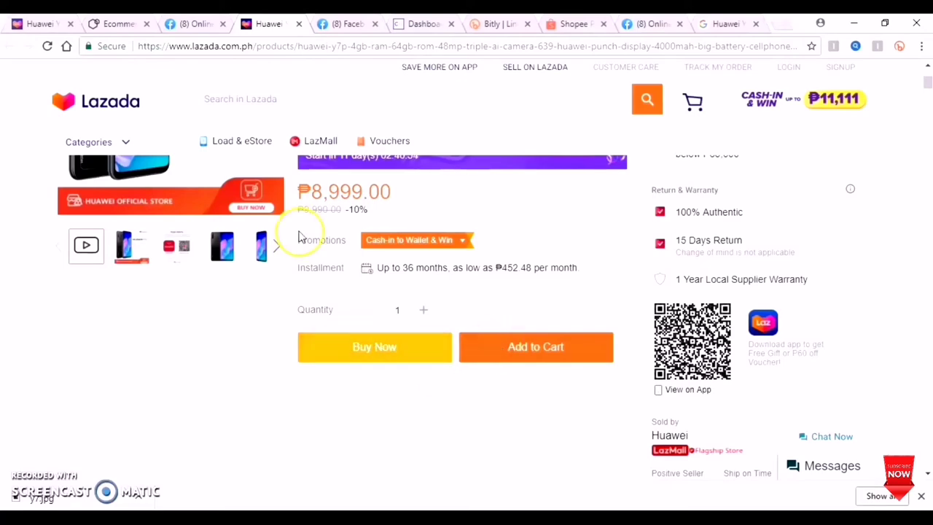
Switch to Involve Asia and open the Payout Overview to examine the publisher earnings
{"action": "left_click", "coordinate": [107, 24]}
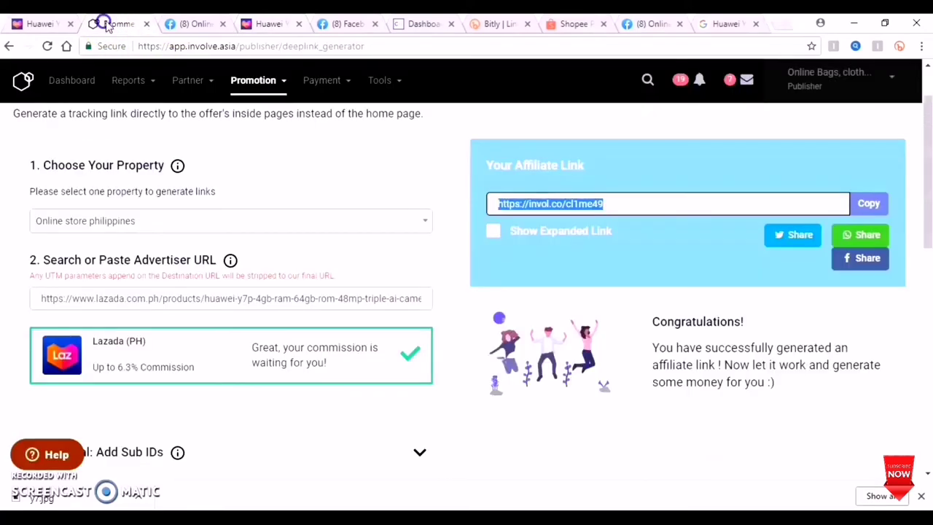
{"action": "left_click", "coordinate": [60, 80]}
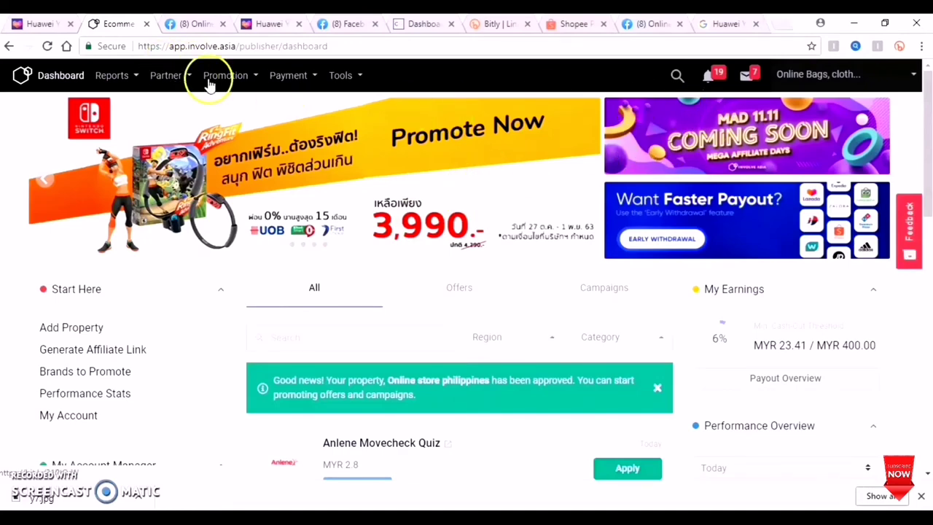
{"action": "left_click", "coordinate": [291, 75]}
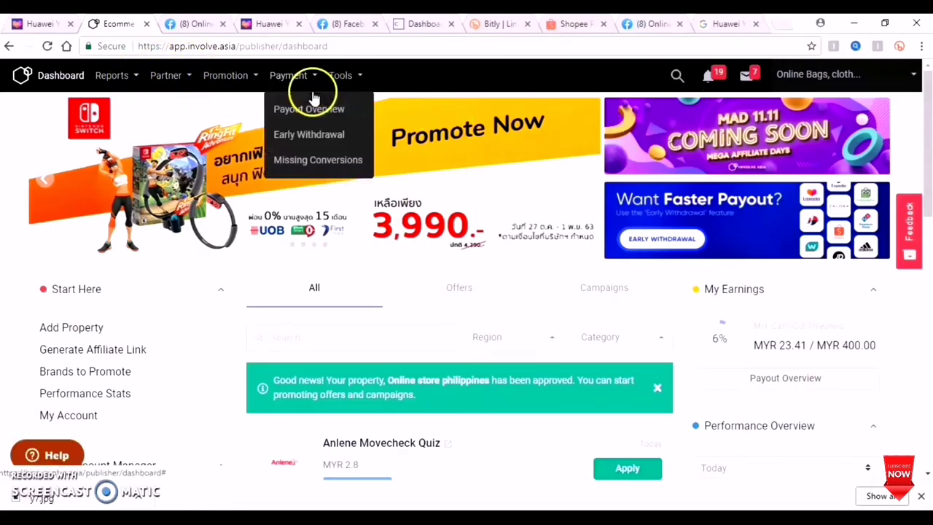
{"action": "left_click", "coordinate": [309, 110]}
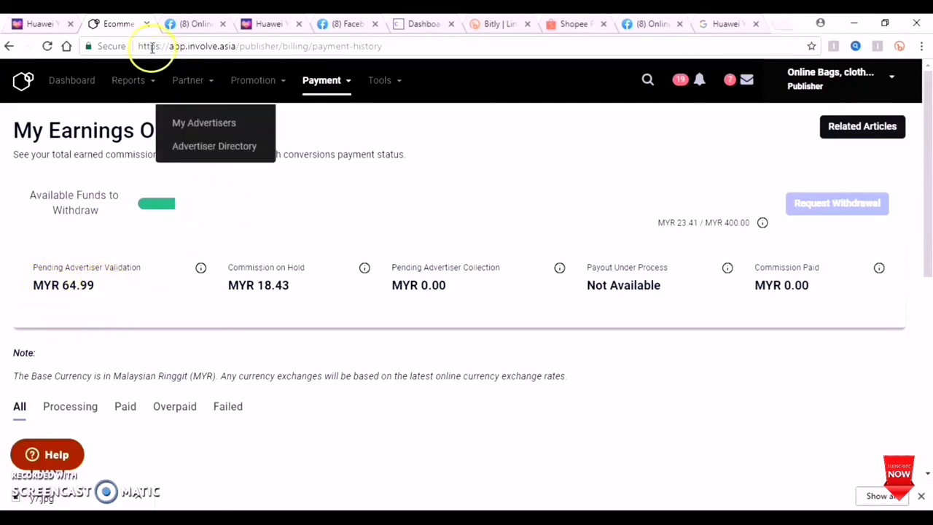
Revisit the Lazada product page opened from the affiliate link and the published Facebook post with its link and picture
{"action": "left_click", "coordinate": [51, 26]}
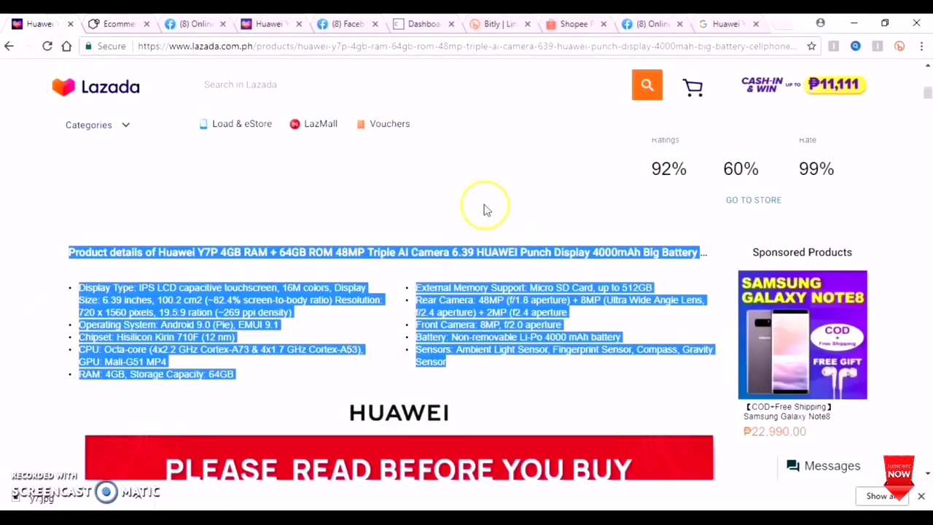
{"action": "left_click", "coordinate": [276, 29]}
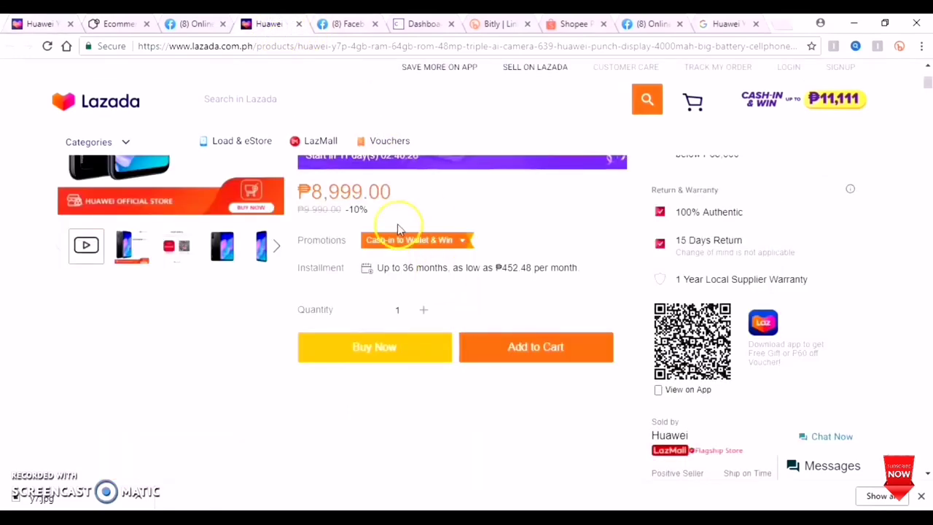
{"action": "scroll", "coordinate": [343, 262], "scroll_direction": "up", "scroll_amount": 3}
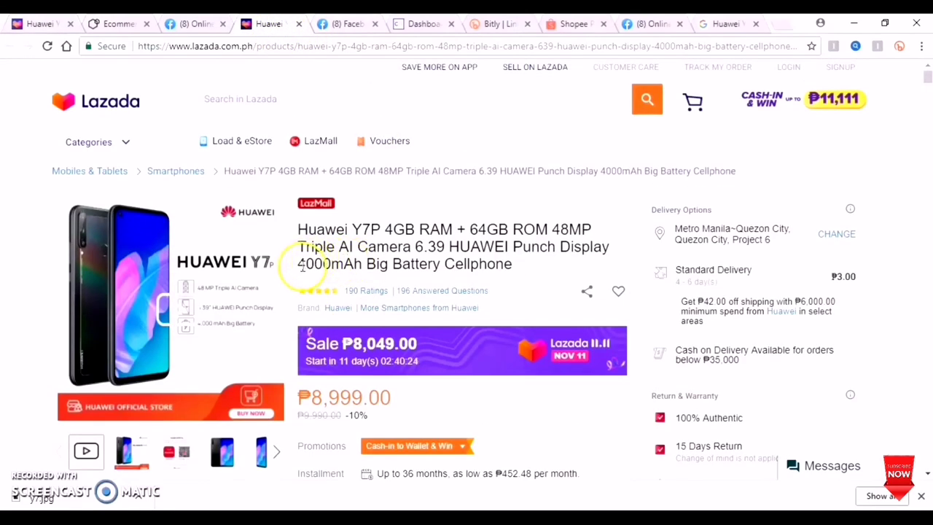
{"action": "left_click", "coordinate": [207, 27]}
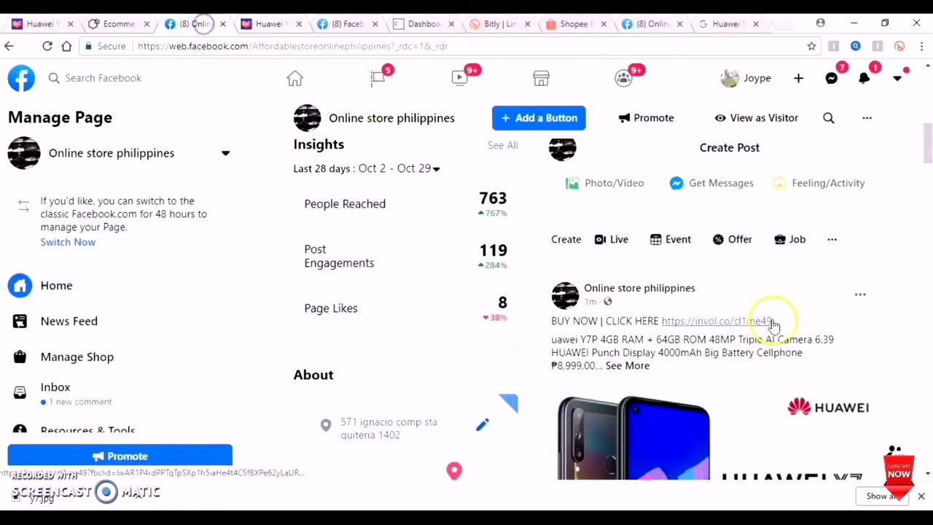
{"action": "scroll", "coordinate": [773, 386], "scroll_direction": "down", "scroll_amount": 3}
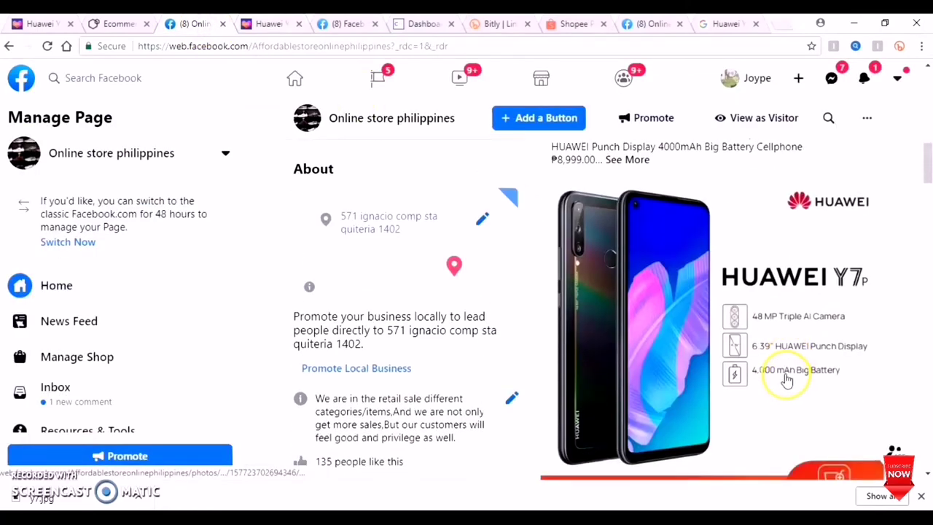
{"action": "scroll", "coordinate": [784, 377], "scroll_direction": "up", "scroll_amount": 3}
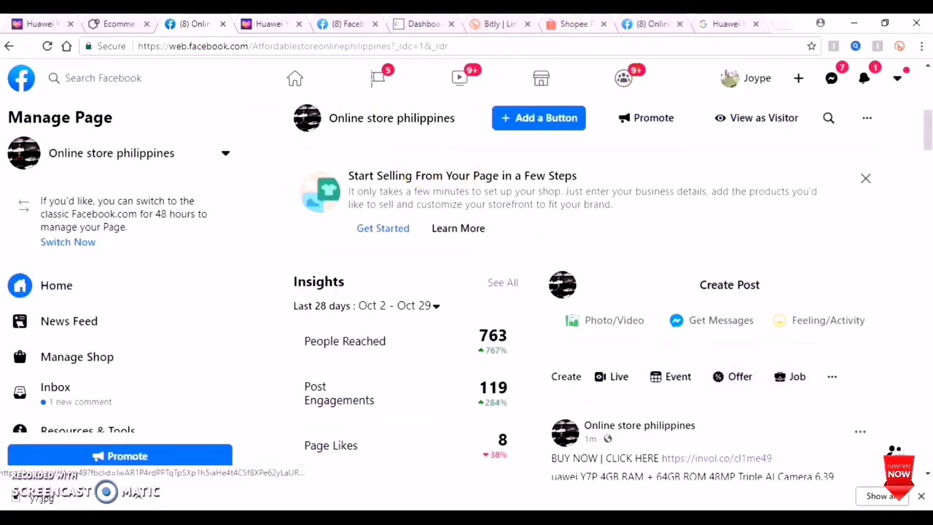
Switch to the Shopee site and activate its product search
{"action": "left_click", "coordinate": [575, 24]}
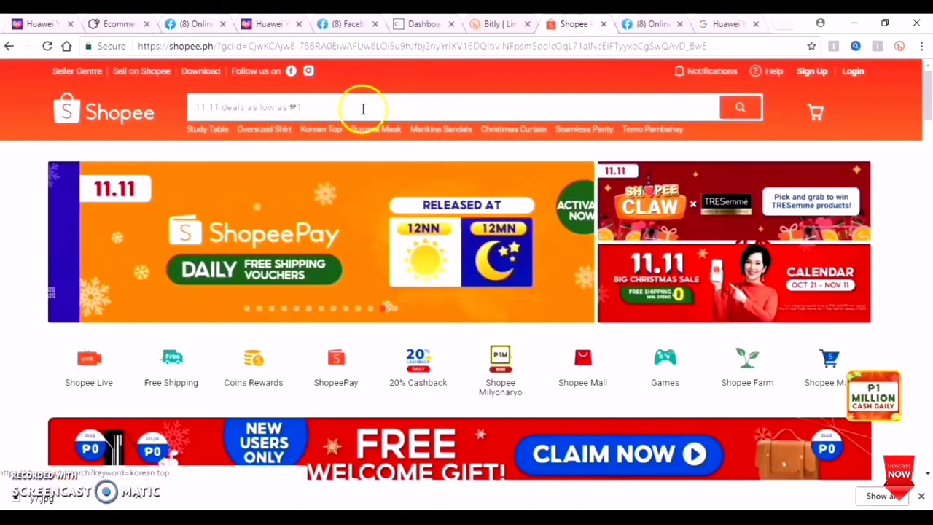
{"action": "left_click", "coordinate": [317, 105]}
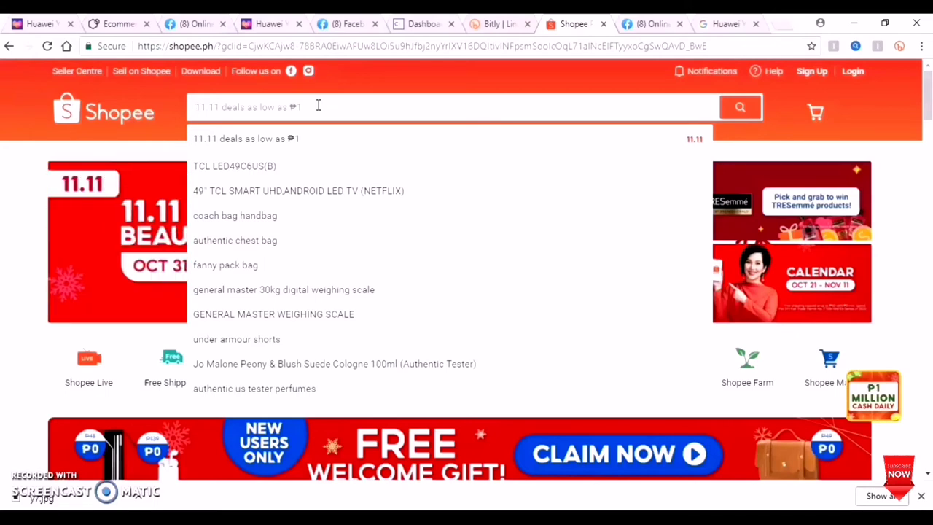
{"action": "type", "text": "S"}
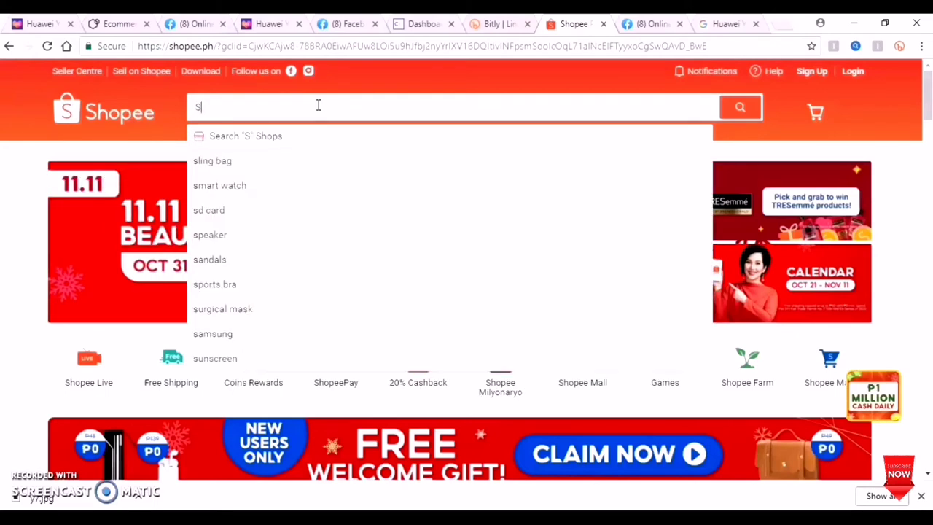
{"action": "type", "text": "NIKE"}
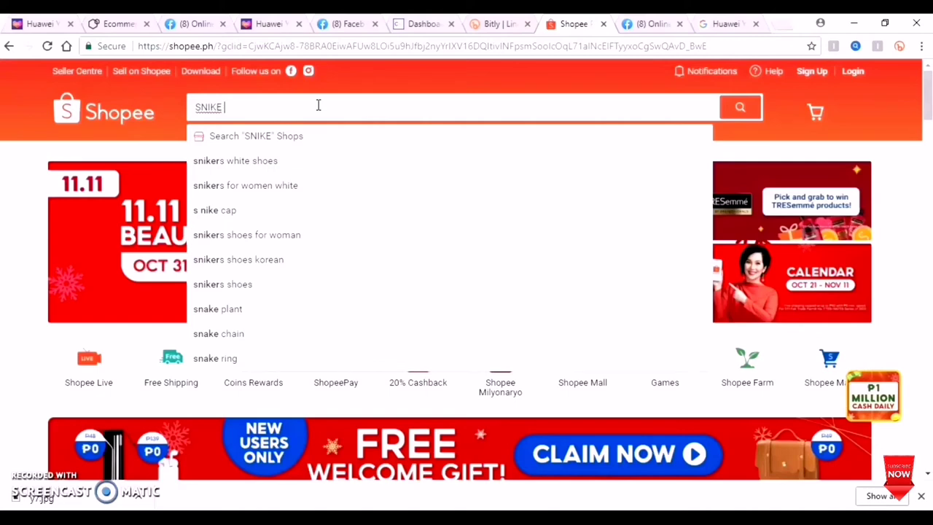
{"action": "key", "text": "BackSpace"}
{"action": "key", "text": "BackSpace"}
{"action": "key", "text": "BackSpace"}
{"action": "key", "text": "BackSpace"}
{"action": "key", "text": "BackSpace"}
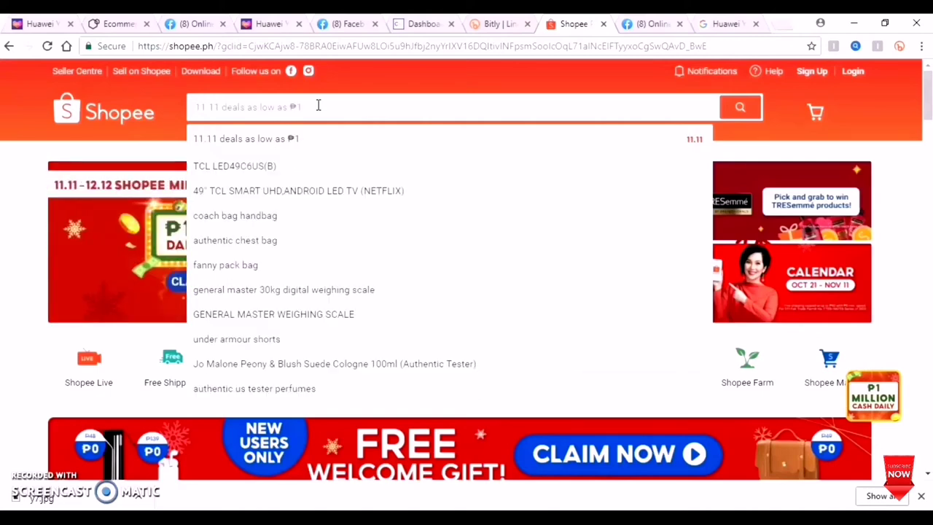
Search Shopee for "NIKE SHOES"
{"action": "type", "text": "NI"}
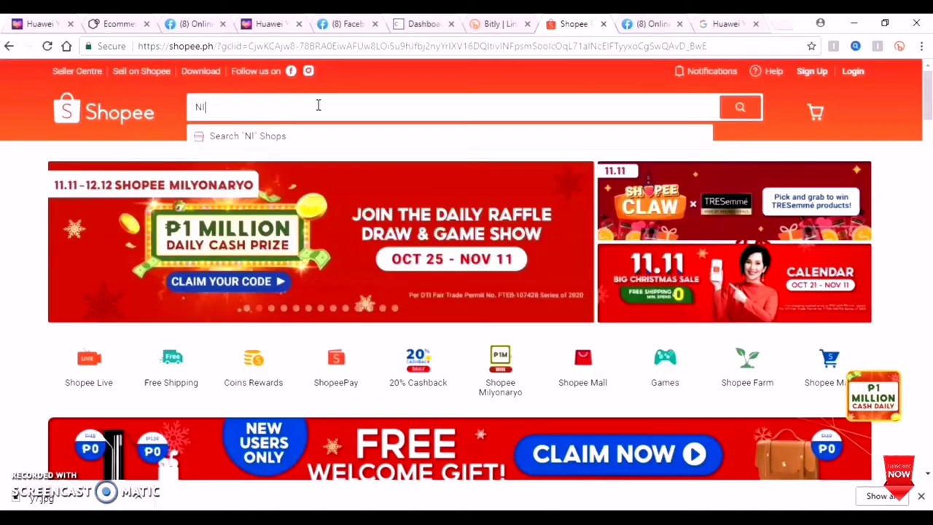
{"action": "type", "text": "KE SHO"}
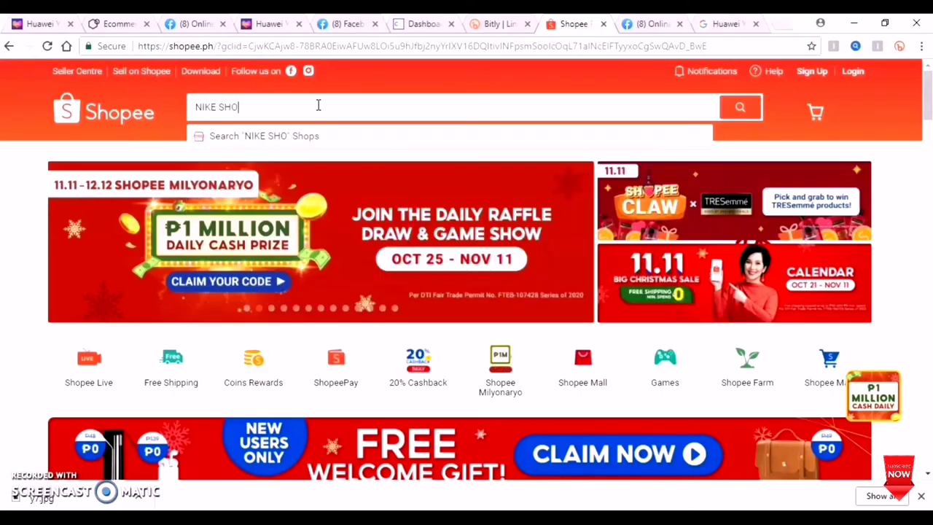
{"action": "type", "text": "E"}
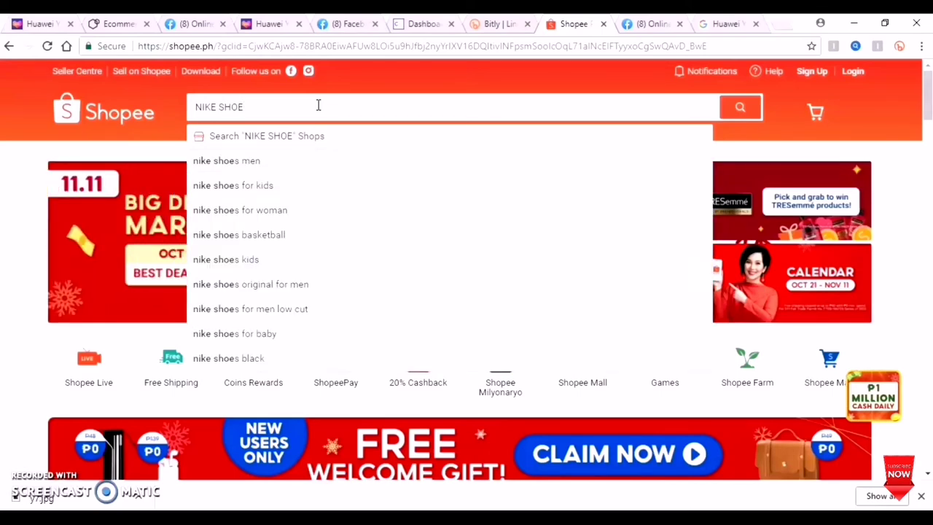
{"action": "type", "text": "S"}
{"action": "key", "text": "Return"}
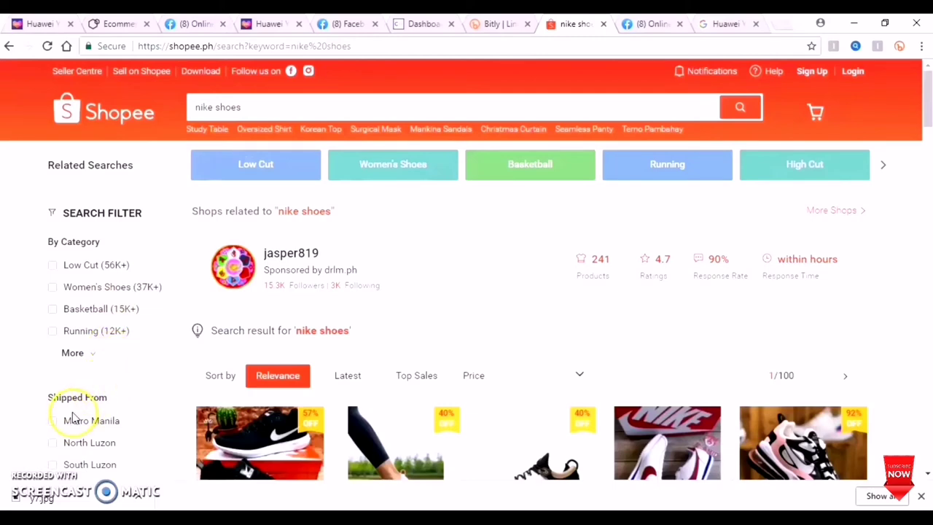
Narrow the Shopee search to "nike shoes men" and filter the results by the Running category
{"action": "scroll", "coordinate": [146, 312], "scroll_direction": "down", "scroll_amount": 3}
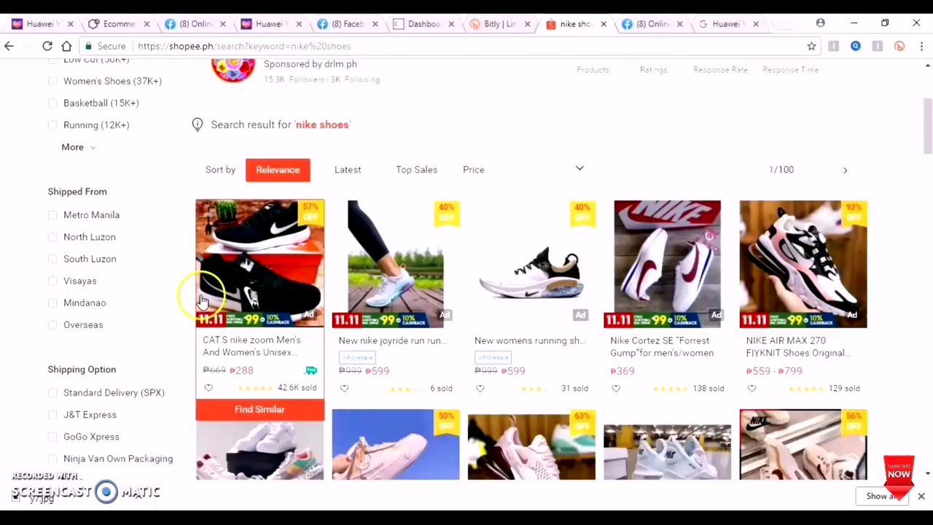
{"action": "scroll", "coordinate": [202, 299], "scroll_direction": "down", "scroll_amount": 2}
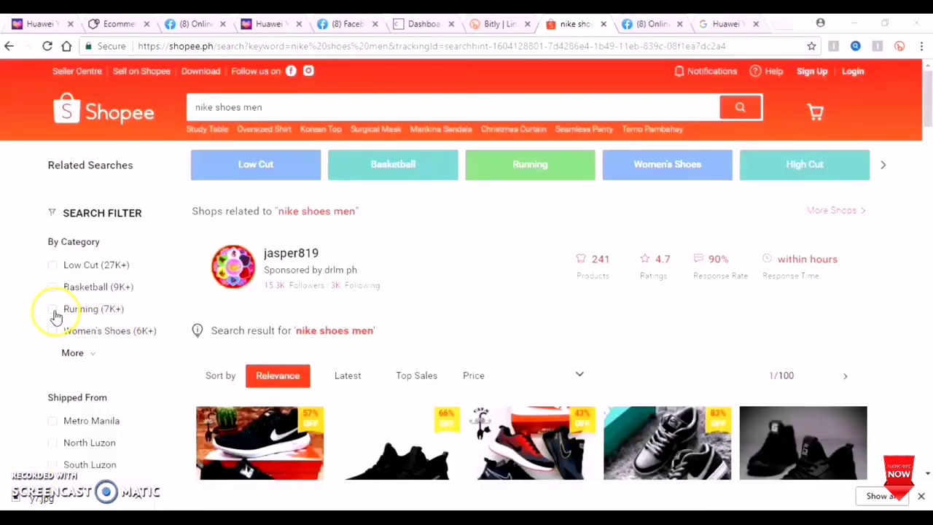
{"action": "left_click", "coordinate": [53, 309]}
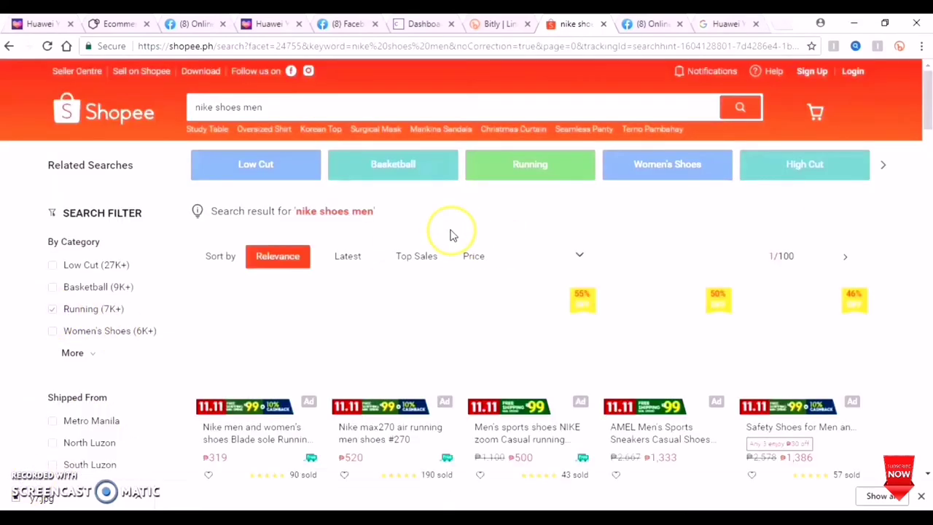
Open the Nike Air Zoom Pegasus 37 White product from the Shopee results and copy its page URL
{"action": "scroll", "coordinate": [635, 308], "scroll_direction": "down", "scroll_amount": 2}
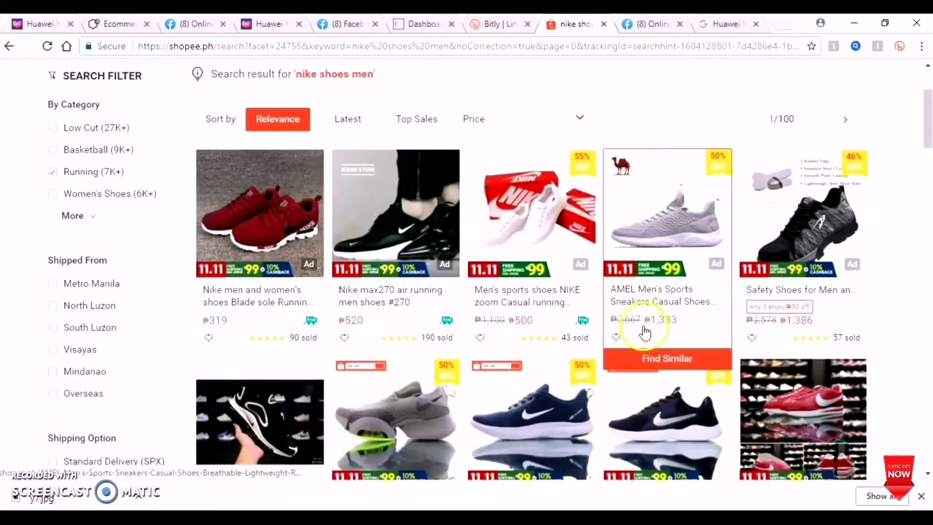
{"action": "scroll", "coordinate": [592, 336], "scroll_direction": "down", "scroll_amount": 1}
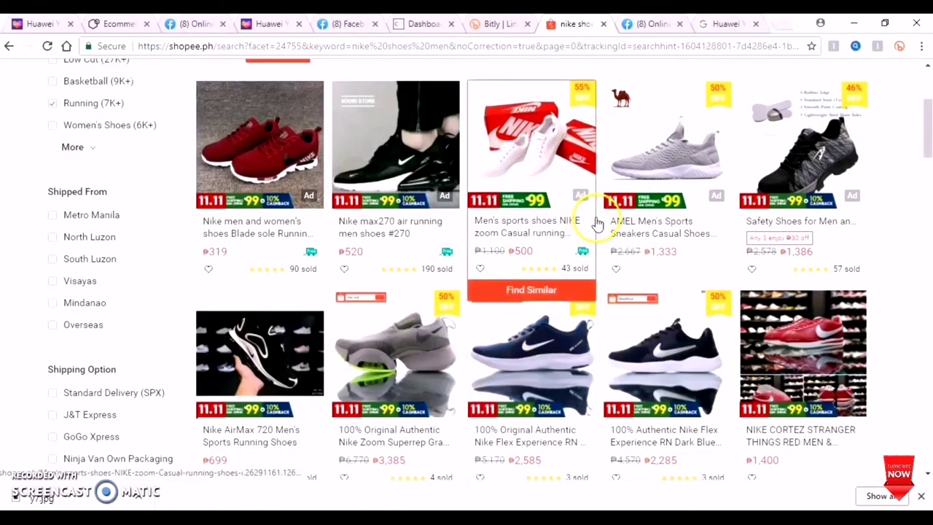
{"action": "scroll", "coordinate": [666, 187], "scroll_direction": "down", "scroll_amount": 3}
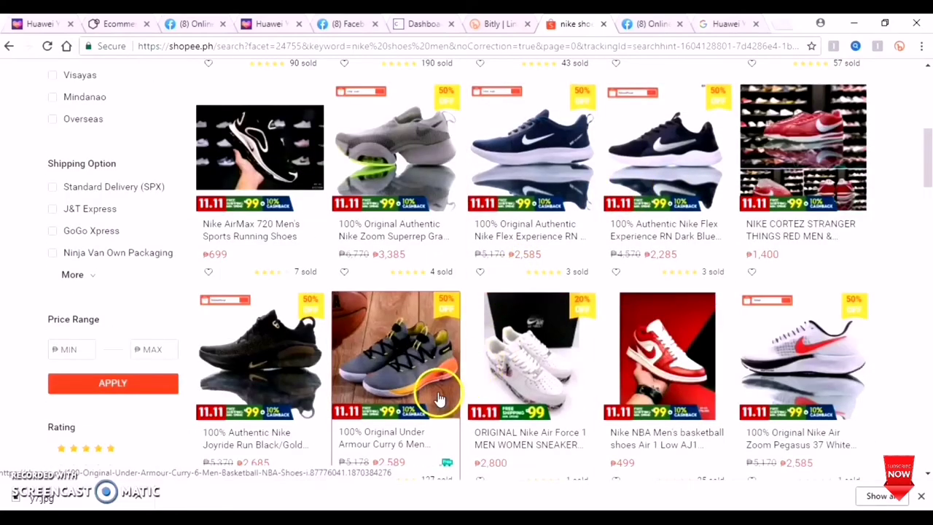
{"action": "left_click", "coordinate": [822, 339]}
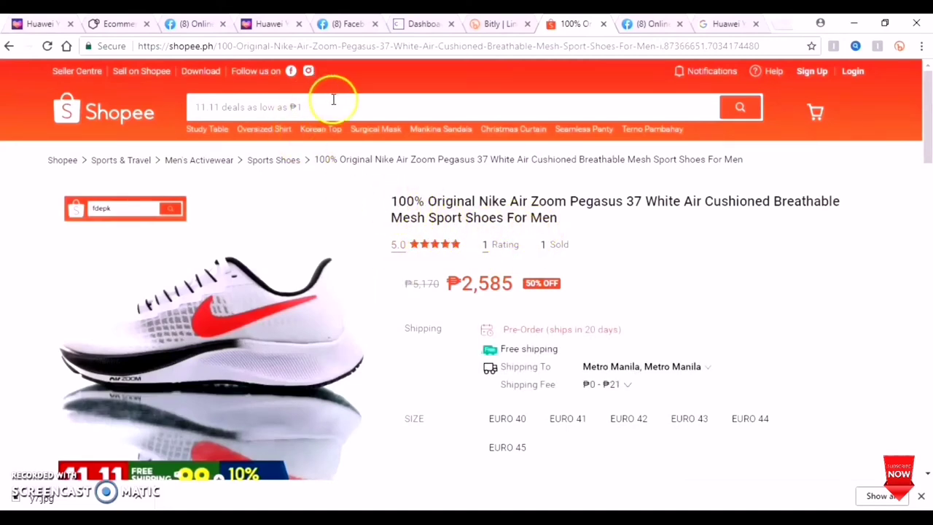
{"action": "left_click", "coordinate": [259, 46]}
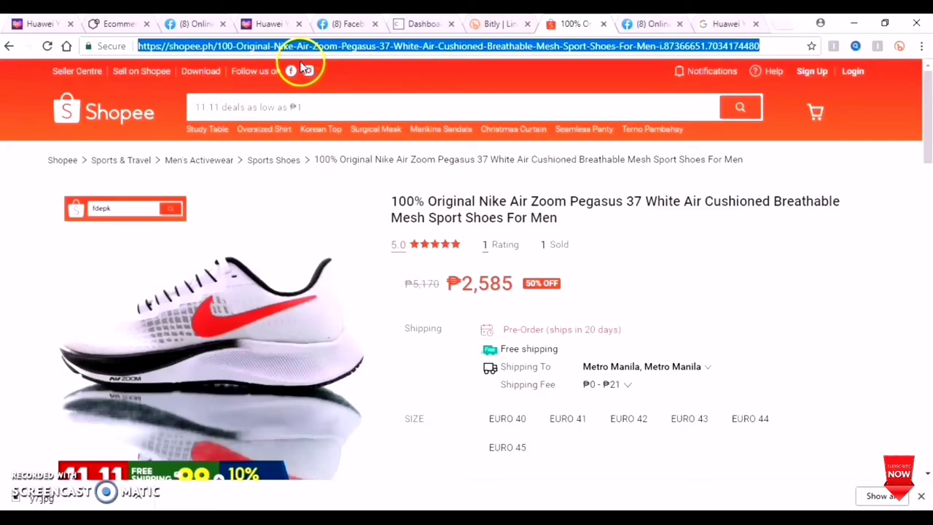
Switch to Involve Asia, open the Deeplink Generator and choose the property "Online store philippines"
{"action": "left_click", "coordinate": [120, 23]}
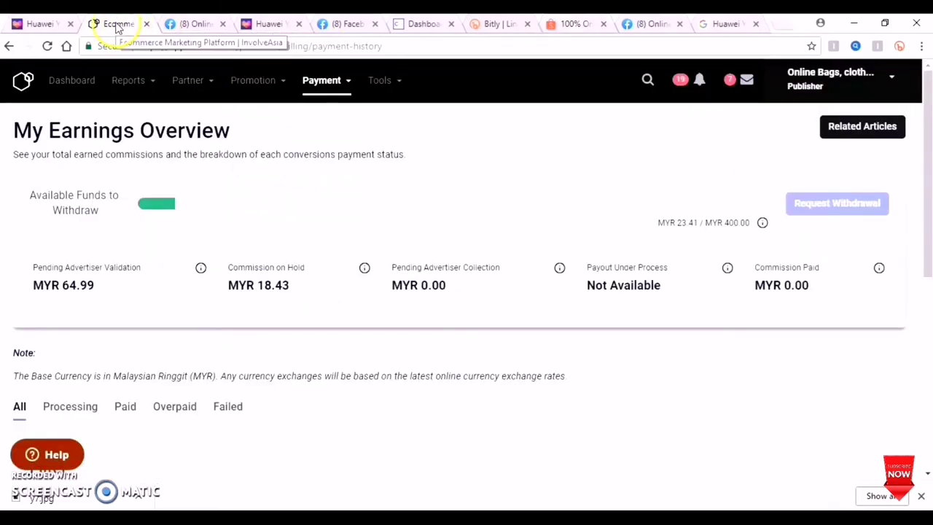
{"action": "mouse_move", "coordinate": [276, 83]}
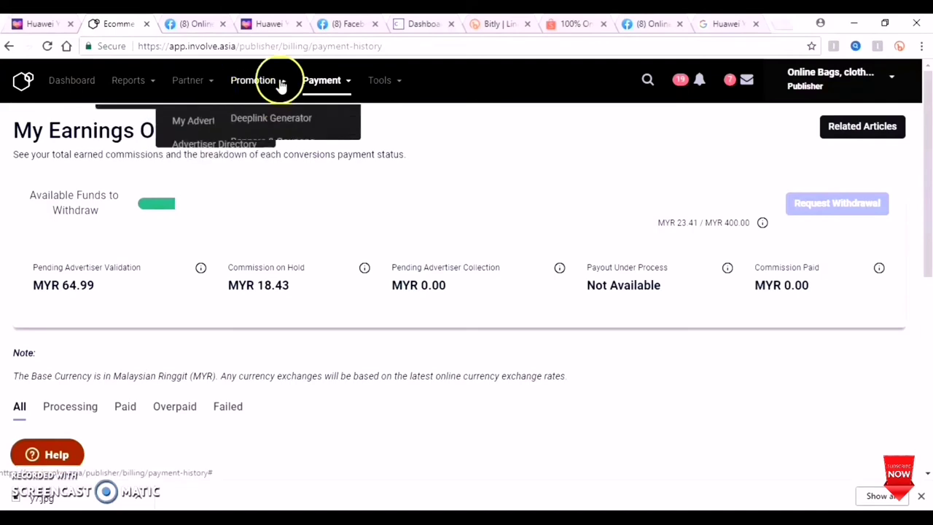
{"action": "left_click", "coordinate": [271, 126]}
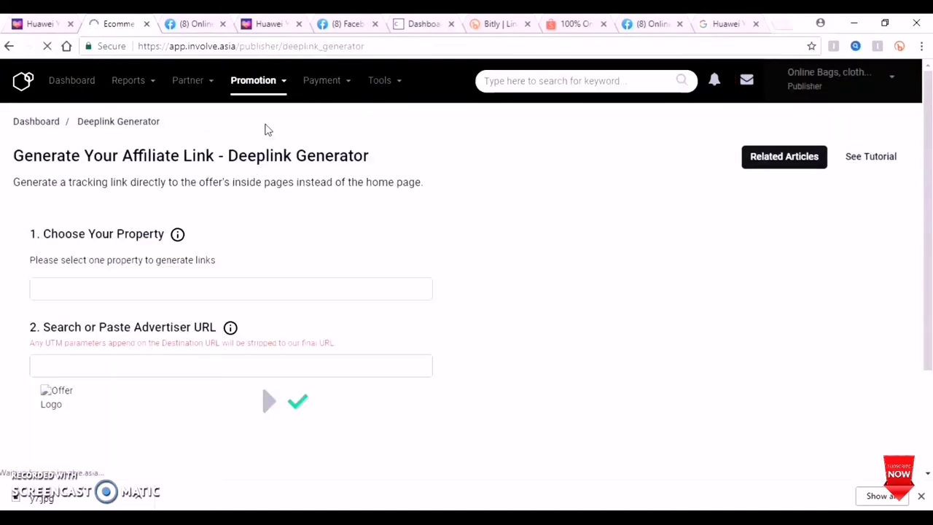
{"action": "left_click", "coordinate": [317, 284]}
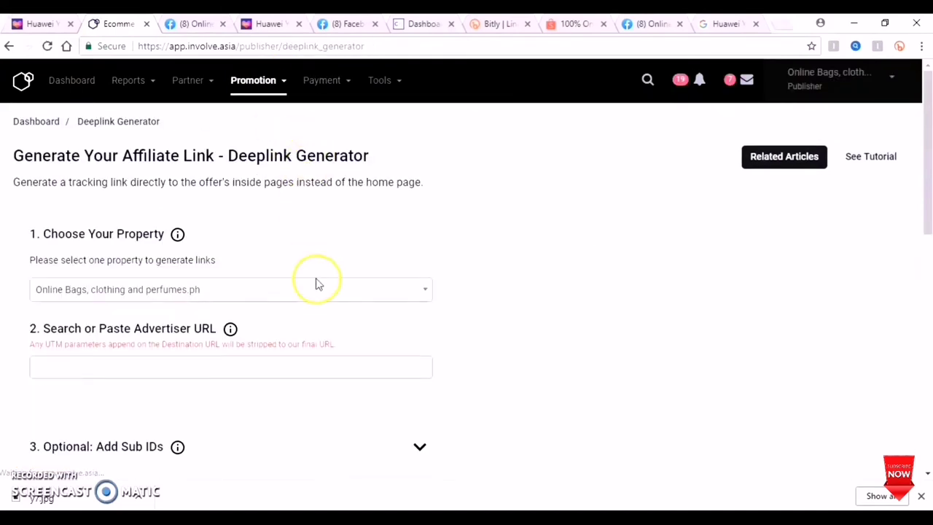
{"action": "left_click", "coordinate": [426, 290]}
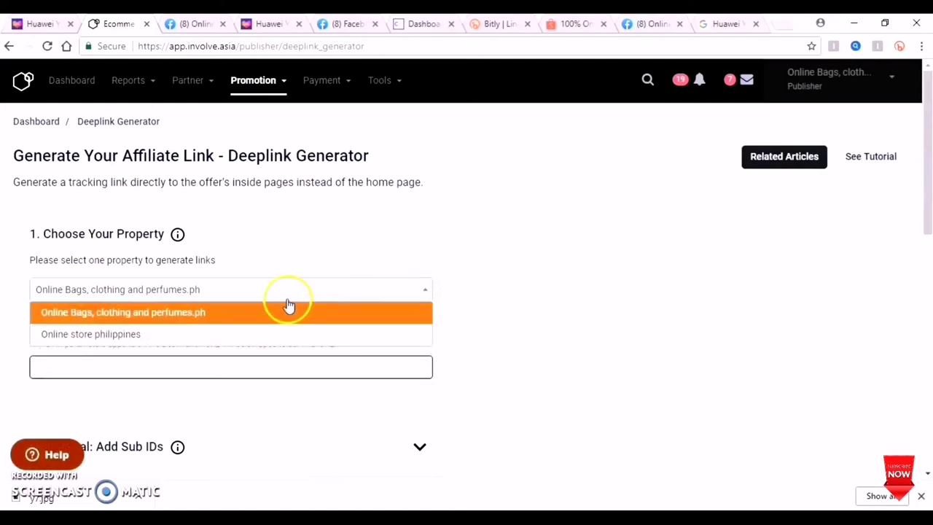
{"action": "left_click", "coordinate": [192, 337]}
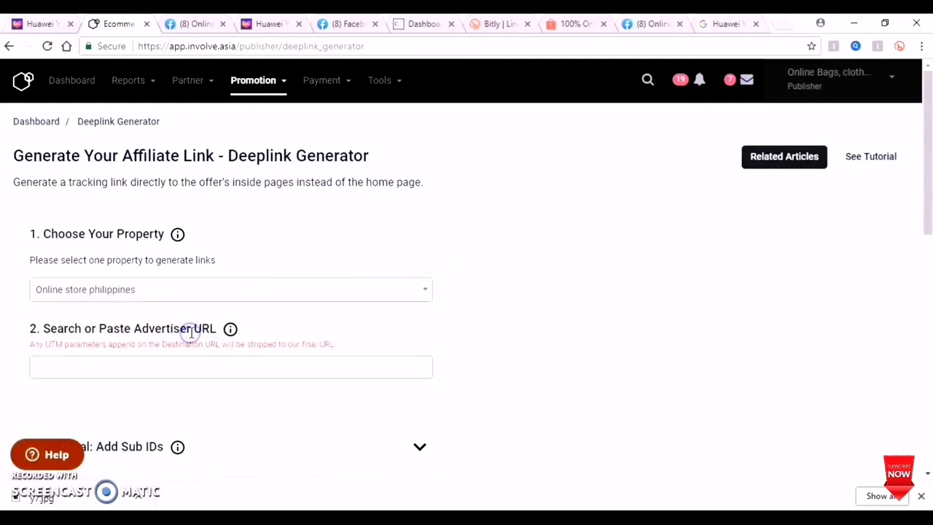
Paste the Shopee product URL as the advertiser URL, generate the affiliate link and copy it
{"action": "left_click", "coordinate": [181, 365]}
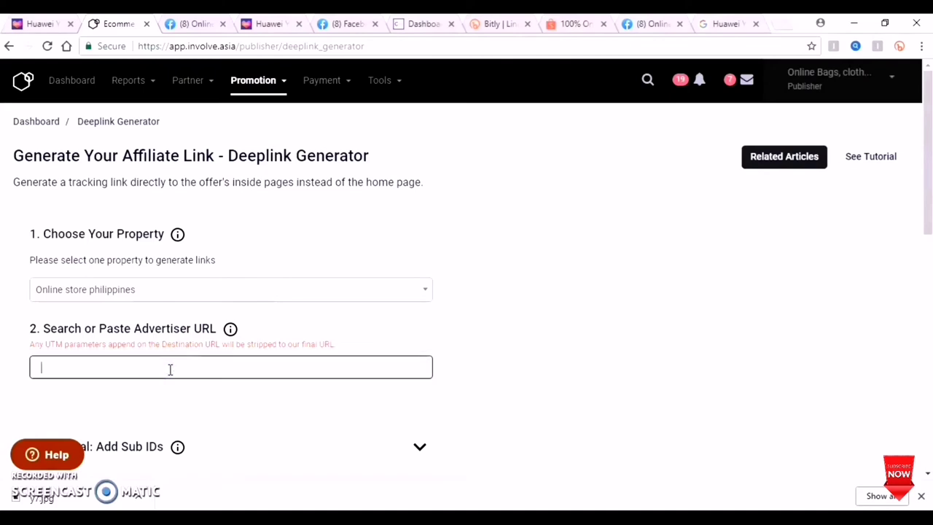
{"action": "key", "text": "ctrl+v"}
{"action": "scroll", "coordinate": [252, 260], "scroll_direction": "down", "scroll_amount": 1}
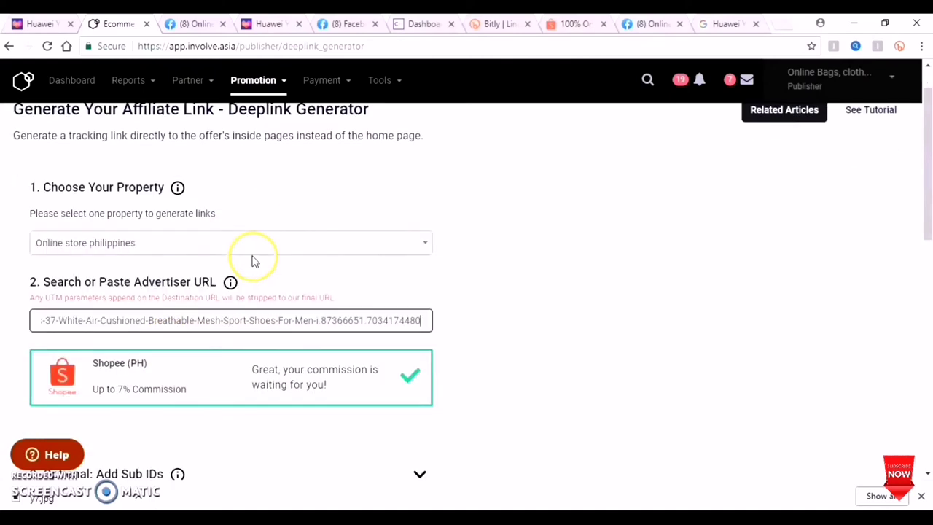
{"action": "scroll", "coordinate": [129, 308], "scroll_direction": "down", "scroll_amount": 2}
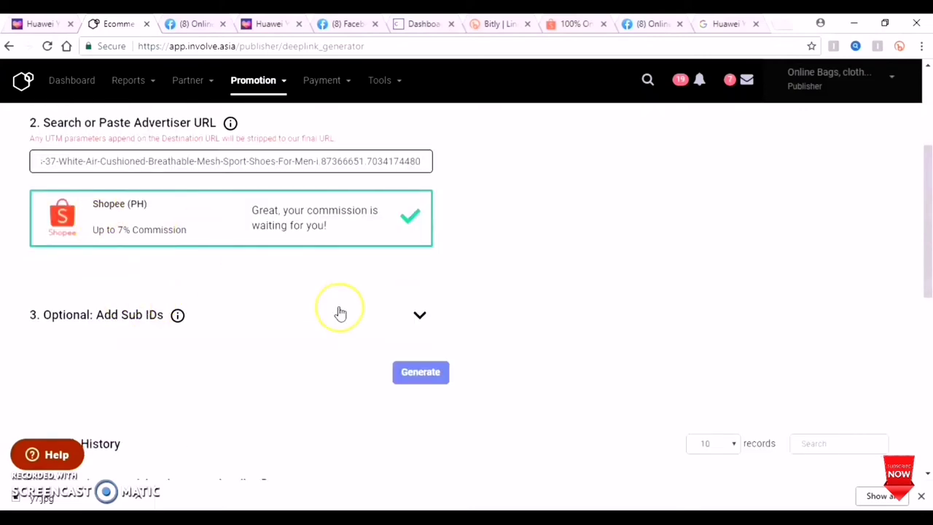
{"action": "left_click", "coordinate": [430, 375]}
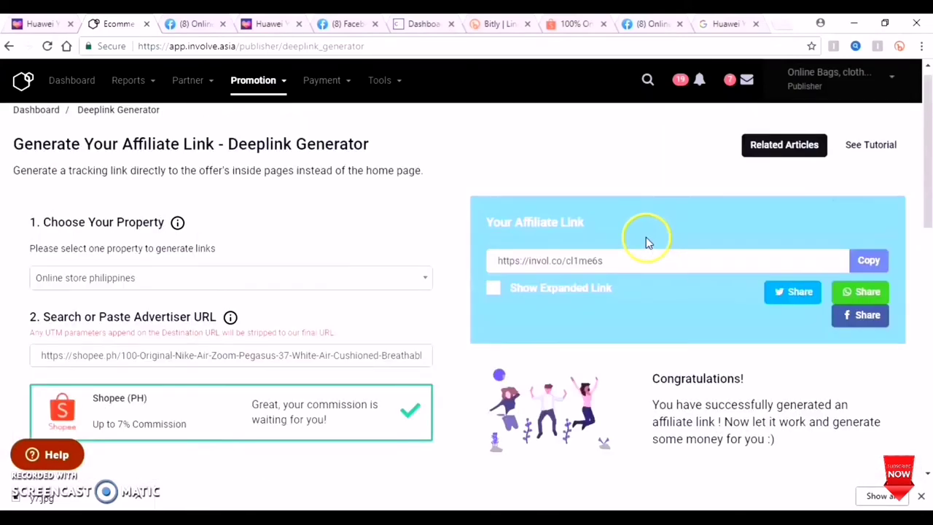
{"action": "left_click", "coordinate": [866, 274]}
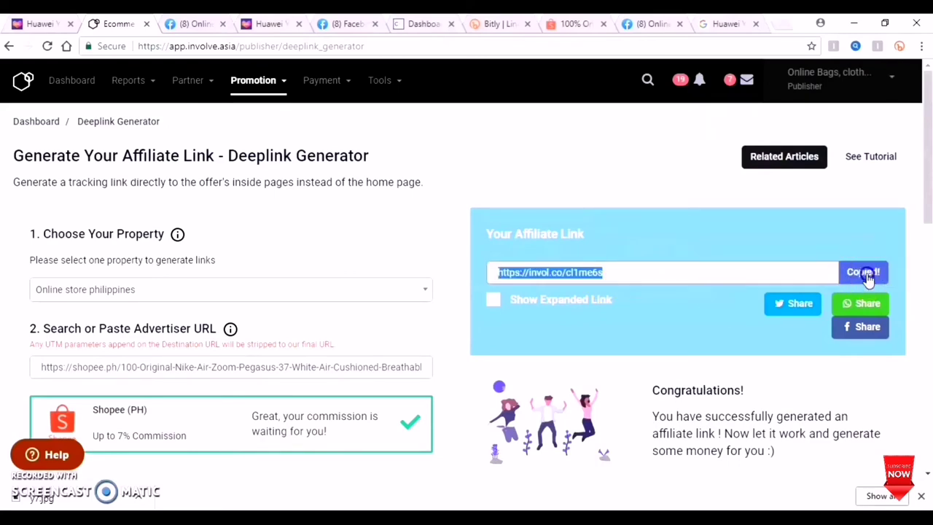
Switch to the Online store philippines Facebook page, start a new post and paste the affiliate link into it
{"action": "left_click", "coordinate": [198, 24]}
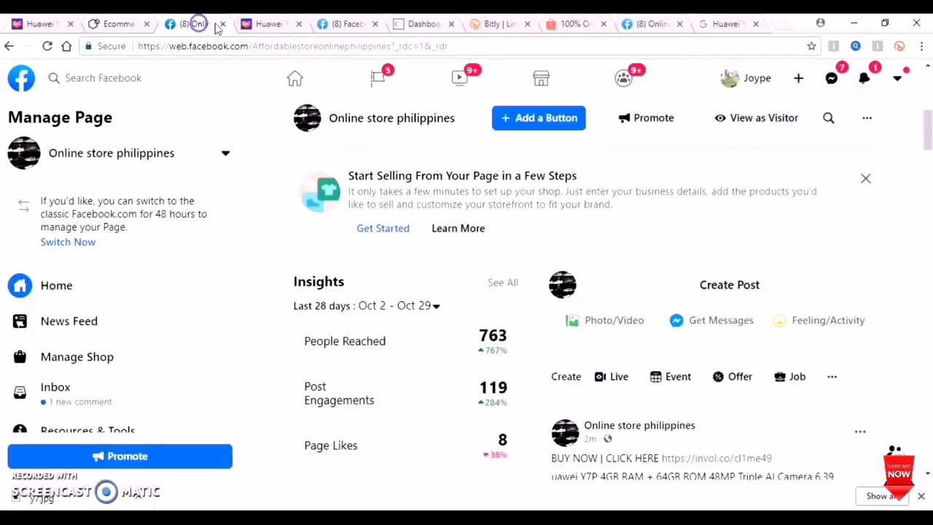
{"action": "left_click", "coordinate": [741, 288]}
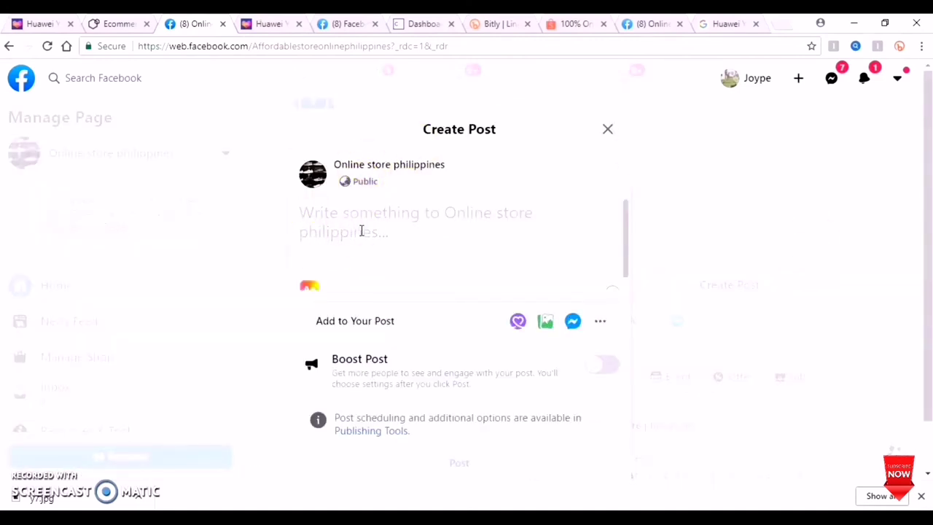
{"action": "key", "text": "ctrl+v"}
Insert the text "BUY NOW | CLICK HERE" before the affiliate link in the post
{"action": "left_click", "coordinate": [302, 209]}
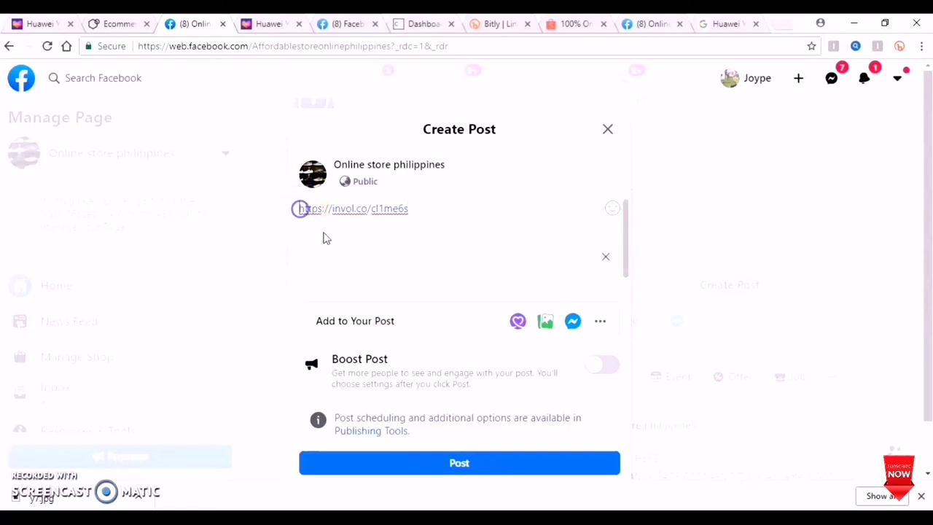
{"action": "left_click", "coordinate": [431, 296]}
{"action": "type", "text": "B"}
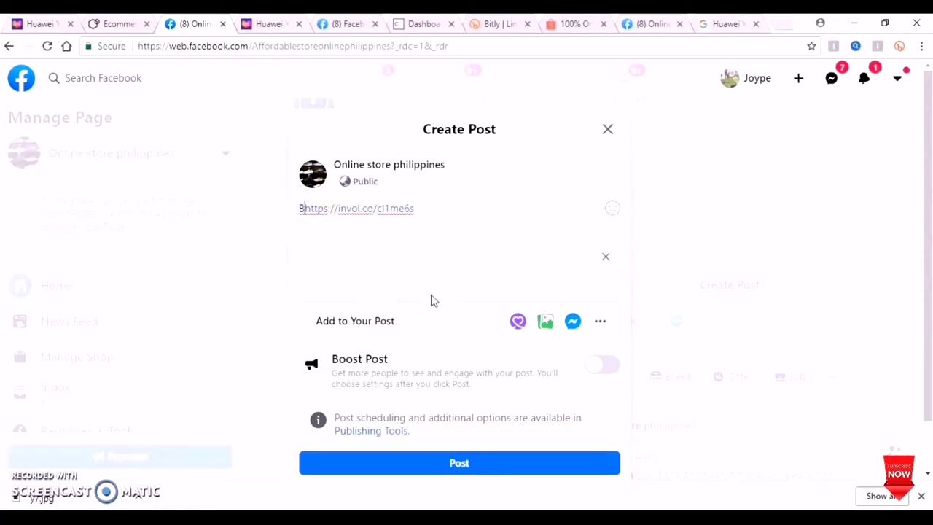
{"action": "type", "text": "UY"}
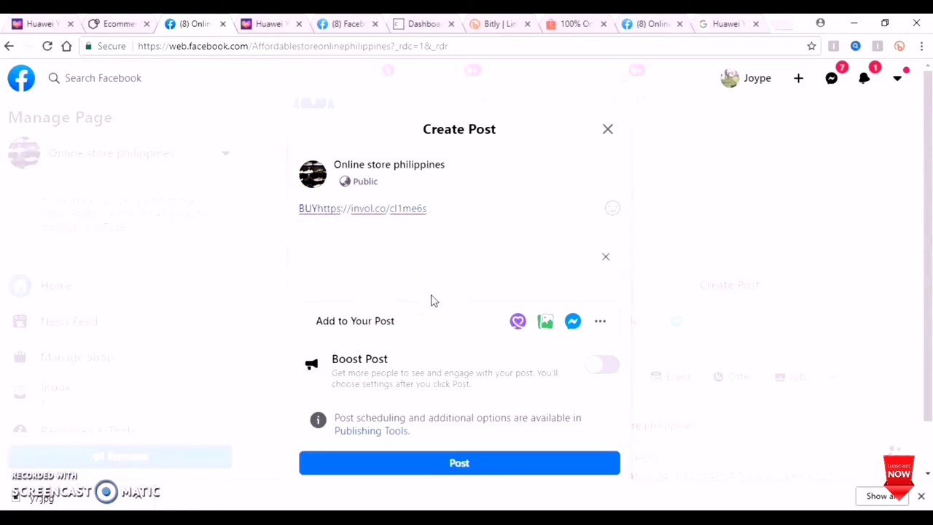
{"action": "type", "text": " NOW"}
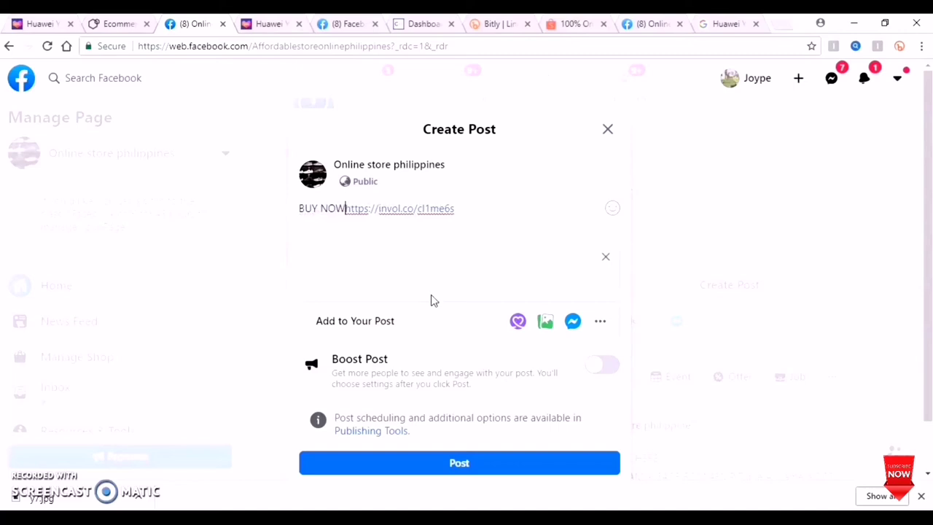
{"action": "left_click", "coordinate": [553, 248]}
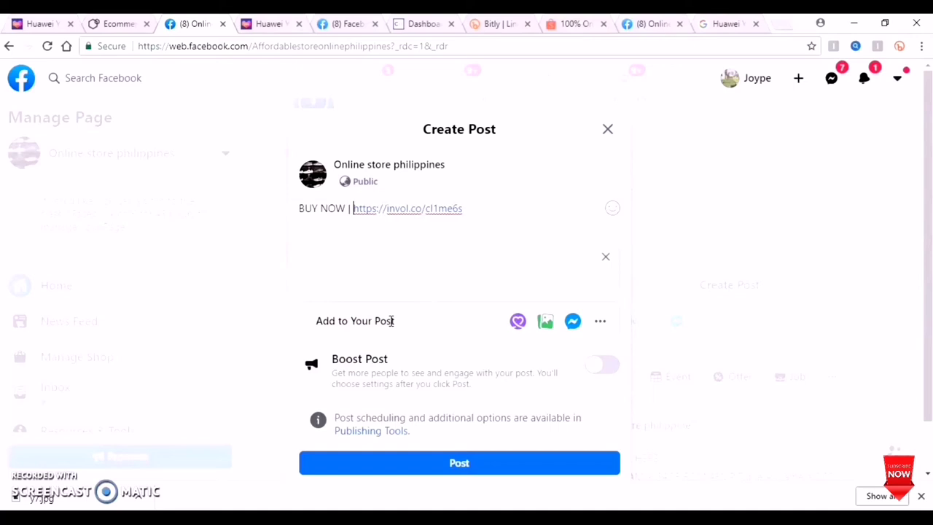
{"action": "type", "text": "CU"}
{"action": "type", "text": "ICK HER"}
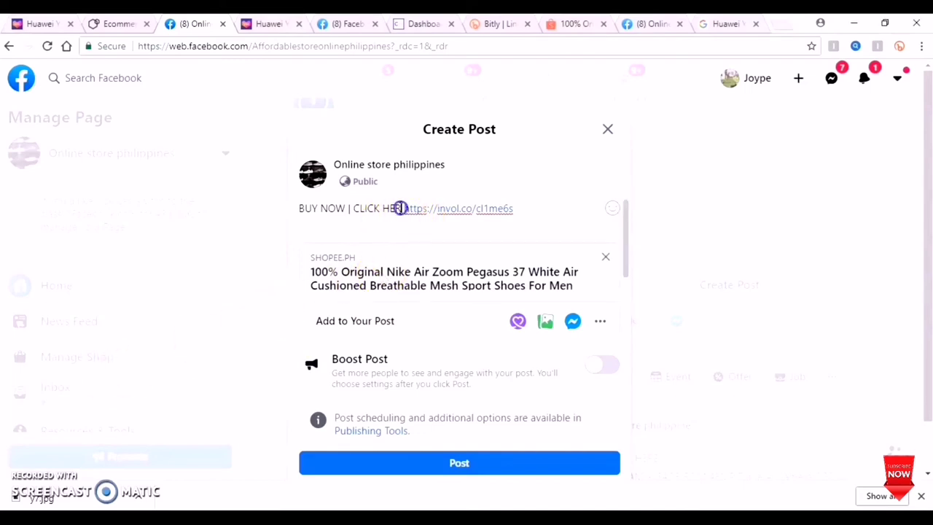
{"action": "type", "text": "E"}
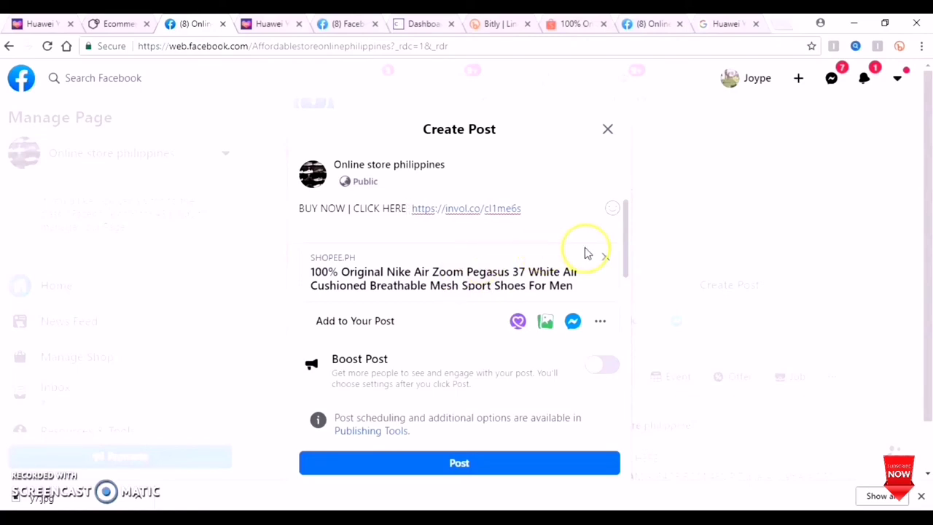
Copy the shoe's full title from the Shopee product page and paste it on a new line below the affiliate link
{"action": "left_click", "coordinate": [523, 208]}
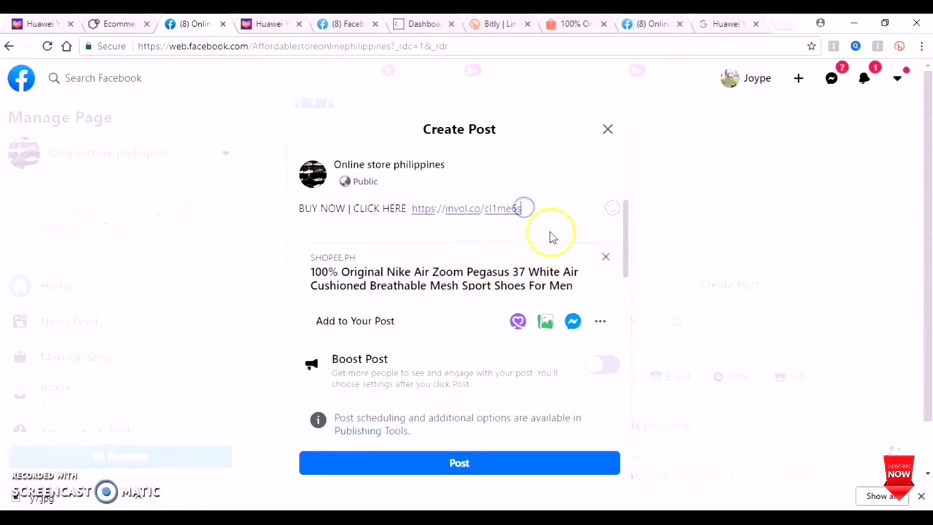
{"action": "key", "text": "Return"}
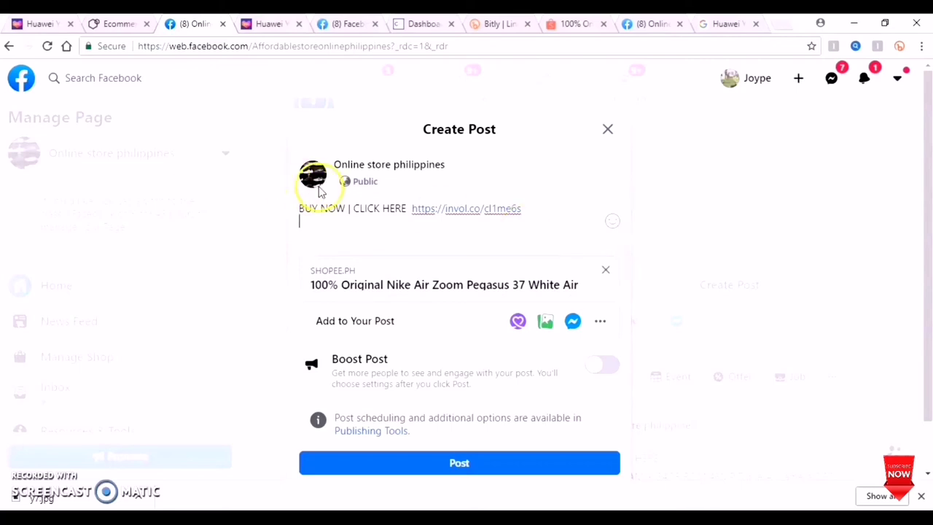
{"action": "left_click", "coordinate": [562, 24]}
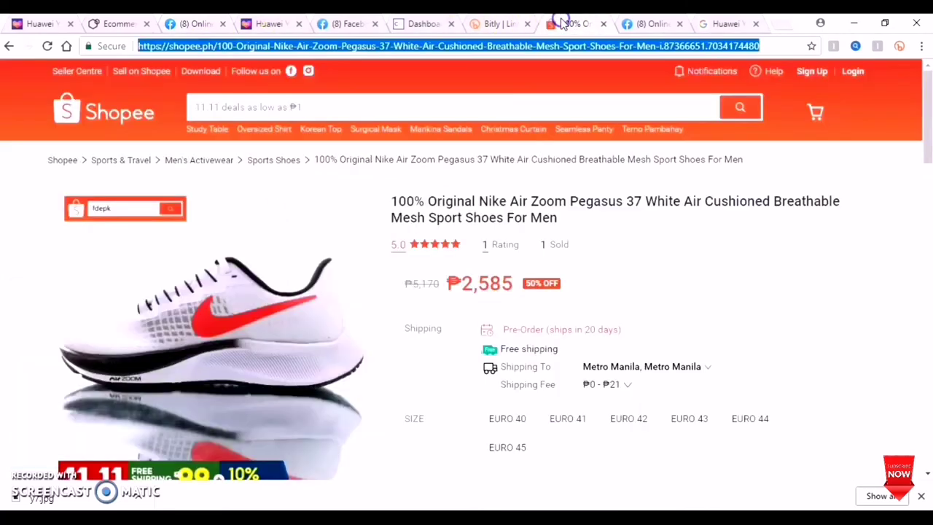
{"action": "left_click", "coordinate": [415, 209]}
{"action": "left_click_drag", "start_coordinate": [415, 209], "coordinate": [575, 222]}
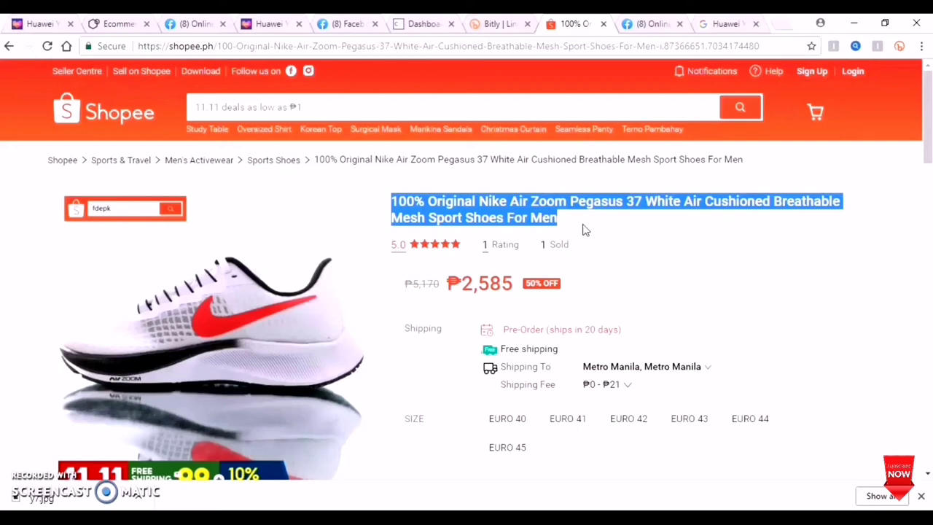
{"action": "left_click", "coordinate": [198, 24]}
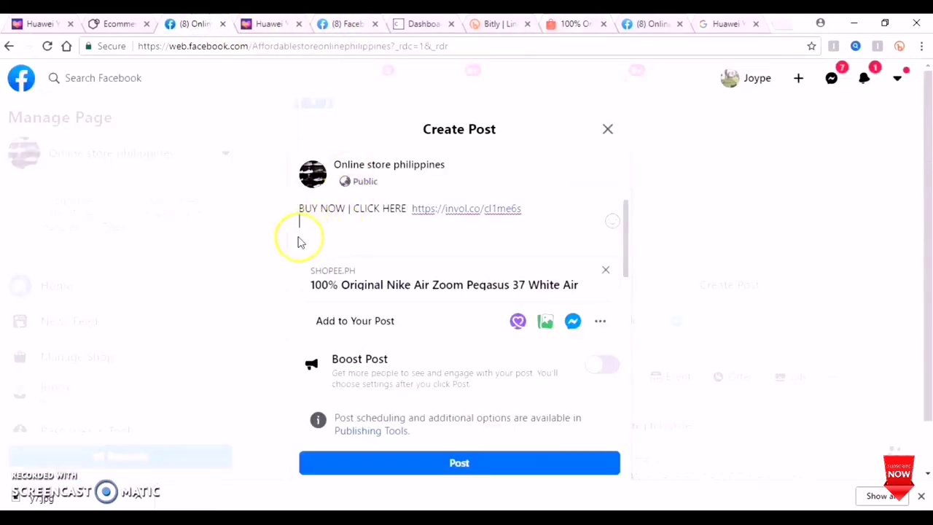
{"action": "key", "text": "ctrl+v"}
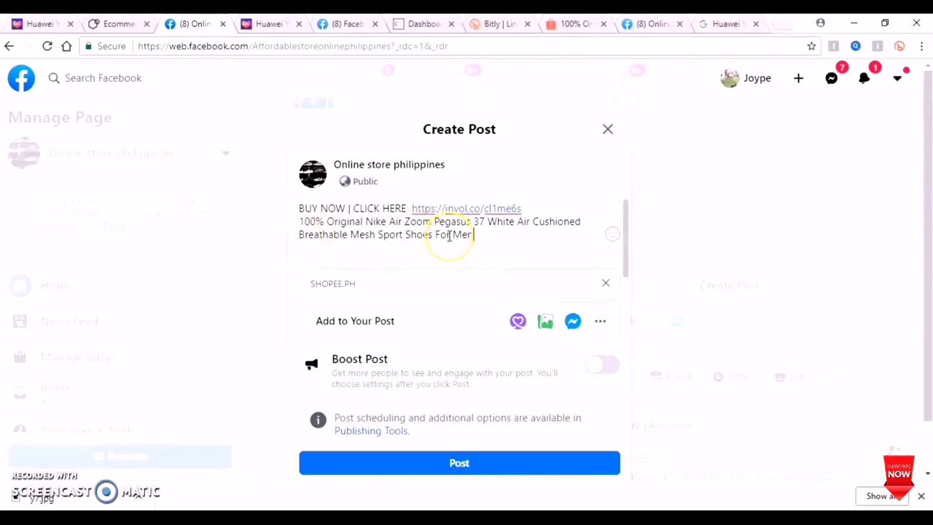
Copy the ₱2,585 price from the Shopee product page and paste it on a new line below the shoe title in the post
{"action": "left_click", "coordinate": [581, 27]}
{"action": "left_click", "coordinate": [450, 283]}
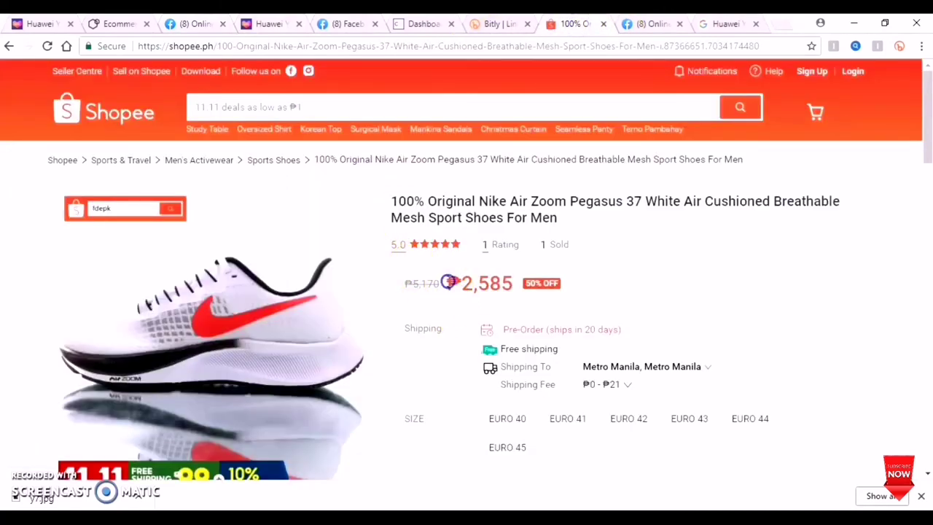
{"action": "left_click_drag", "start_coordinate": [449, 282], "coordinate": [485, 282]}
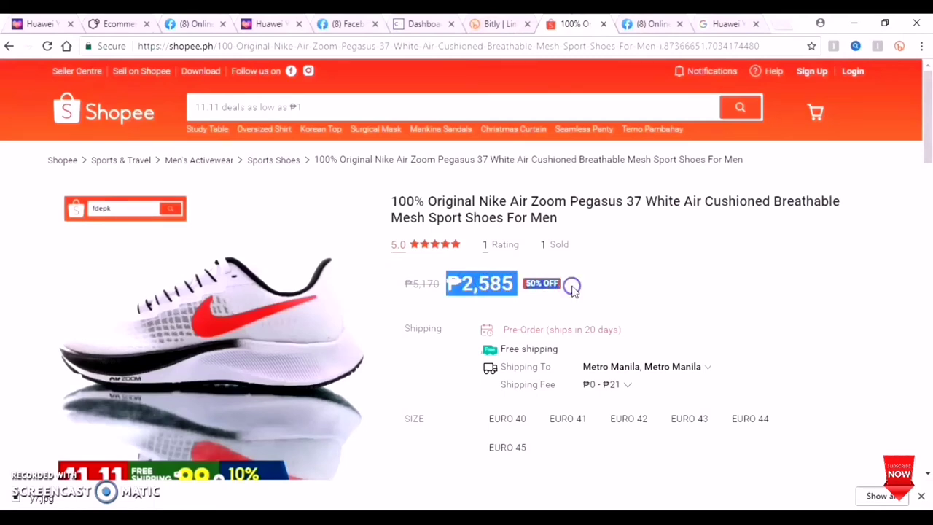
{"action": "left_click", "coordinate": [197, 28]}
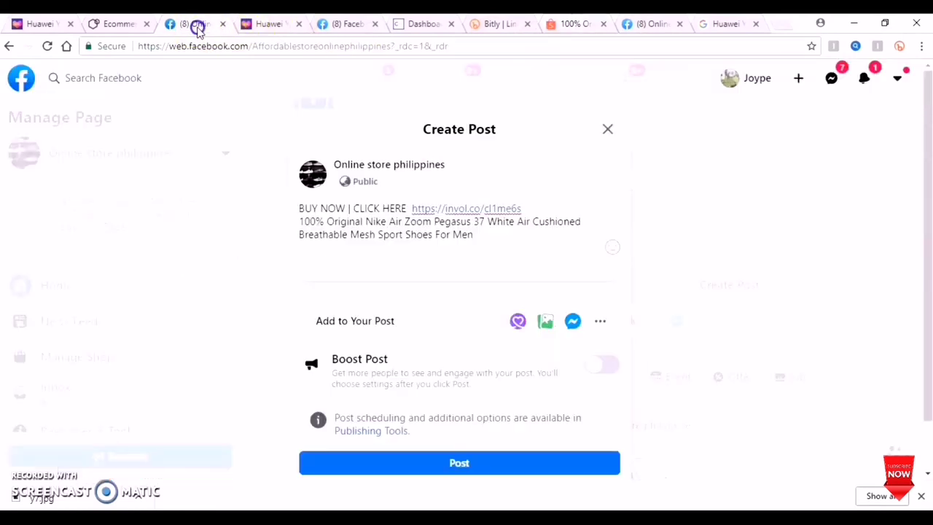
{"action": "left_click", "coordinate": [358, 254]}
{"action": "left_click", "coordinate": [307, 250]}
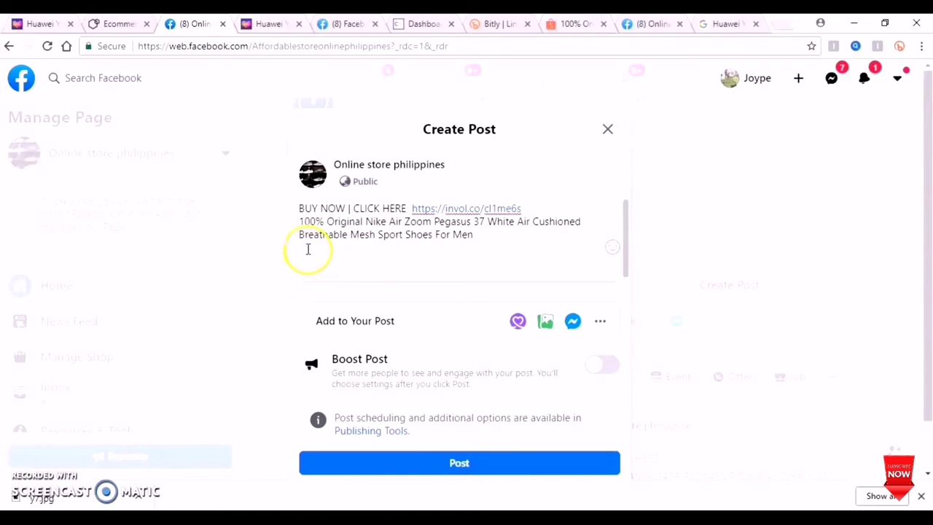
{"action": "key", "text": "ctrl+v"}
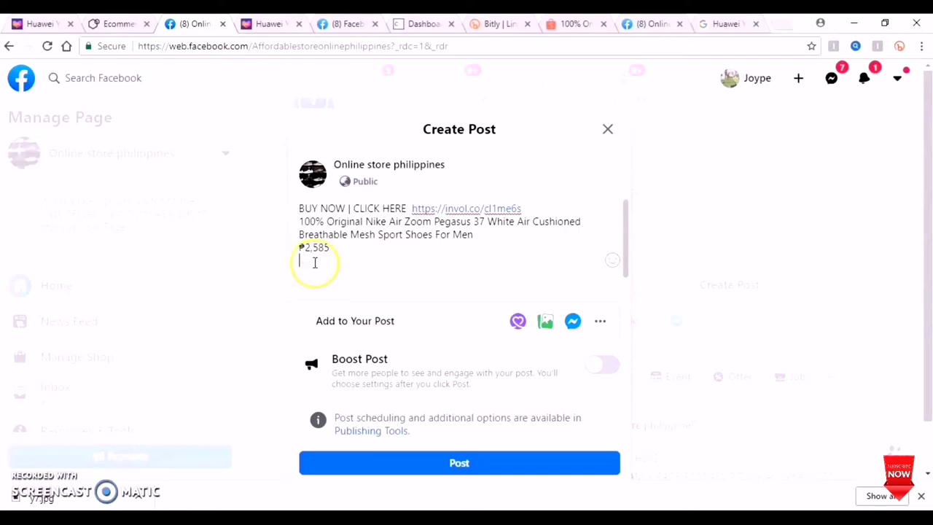
Return to the Shopee product page and review the shoe's specifications, description, ratings and purchase options for details to use in the post
{"action": "left_click", "coordinate": [571, 23]}
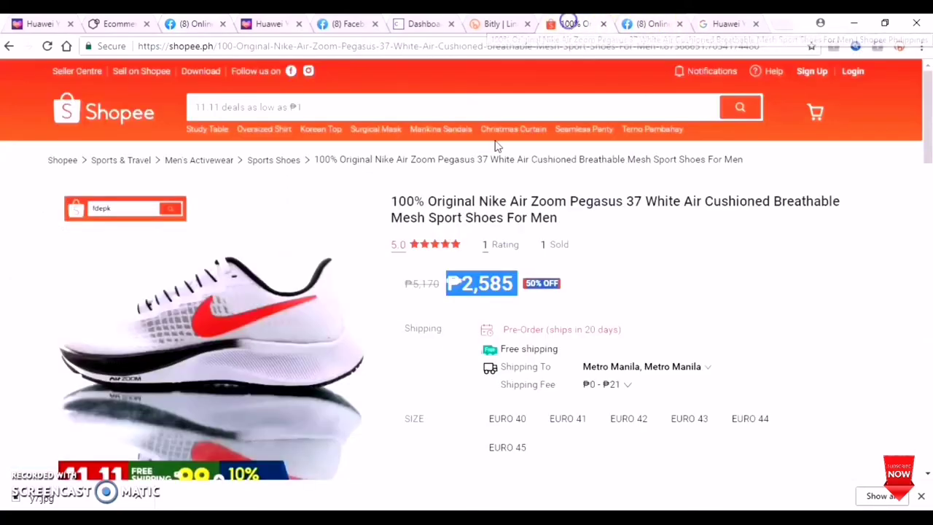
{"action": "scroll", "coordinate": [427, 156], "scroll_direction": "down", "scroll_amount": 10}
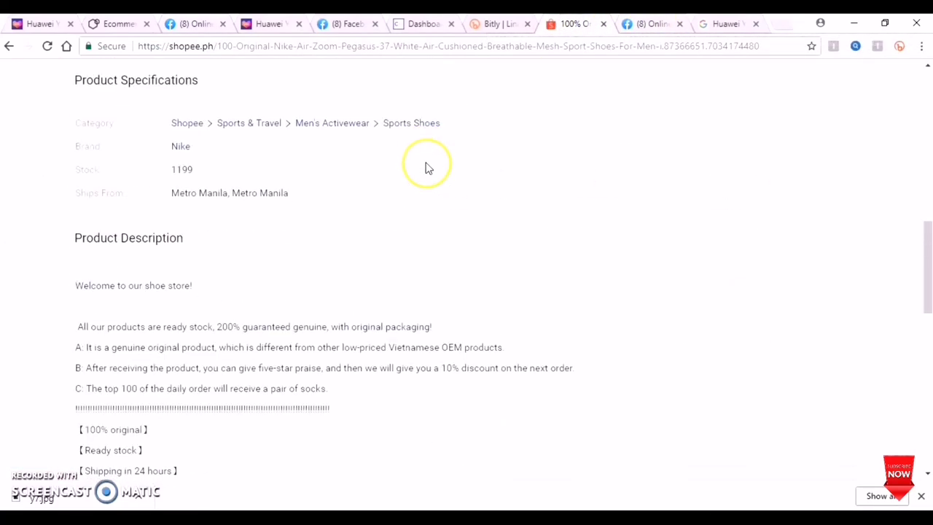
{"action": "scroll", "coordinate": [319, 218], "scroll_direction": "down", "scroll_amount": 5}
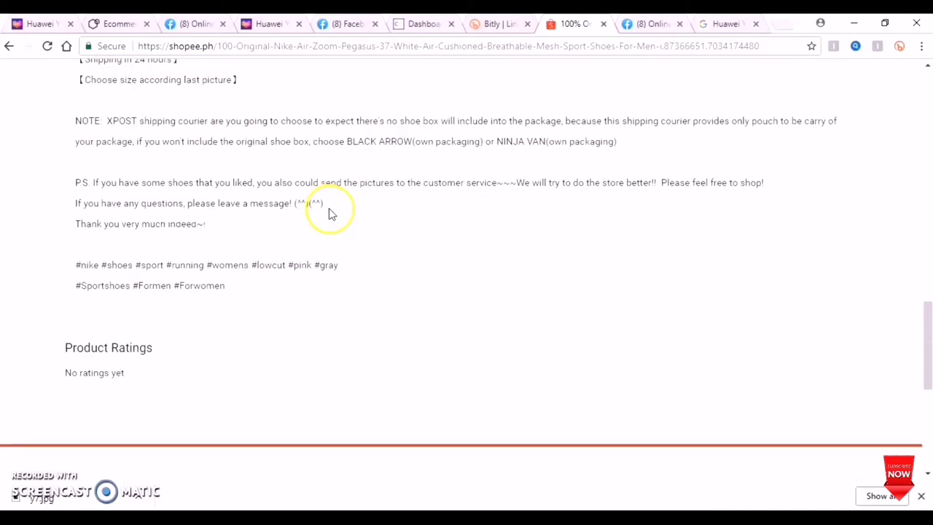
{"action": "scroll", "coordinate": [335, 208], "scroll_direction": "down", "scroll_amount": 4}
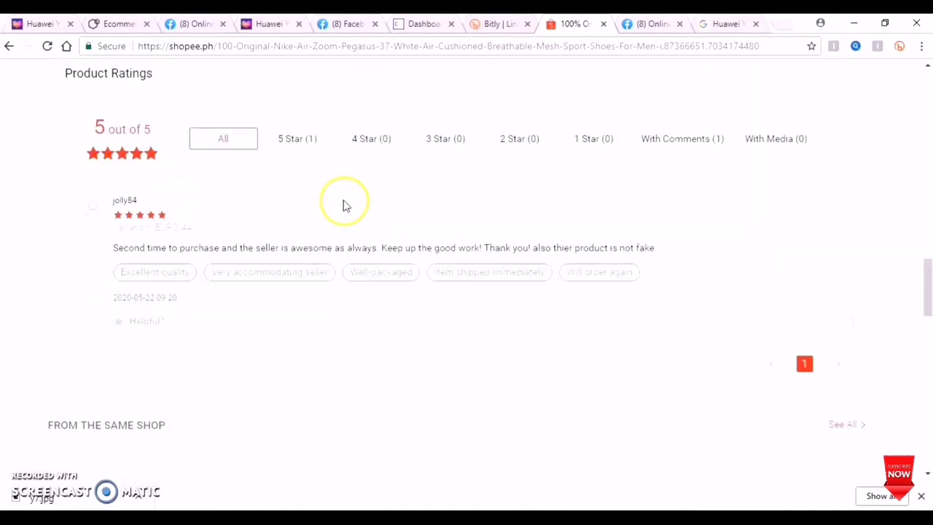
{"action": "scroll", "coordinate": [344, 204], "scroll_direction": "down", "scroll_amount": 4}
{"action": "scroll", "coordinate": [348, 199], "scroll_direction": "up", "scroll_amount": 10}
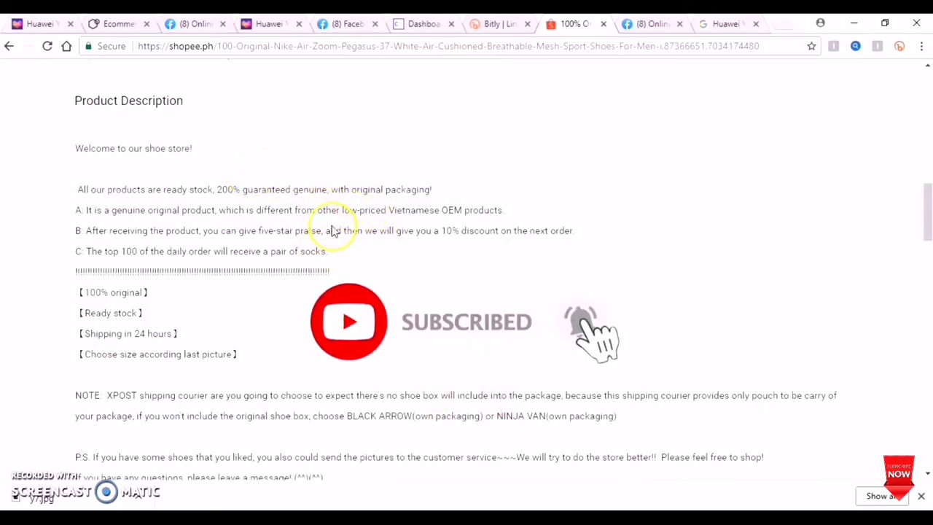
{"action": "scroll", "coordinate": [381, 238], "scroll_direction": "up", "scroll_amount": 3}
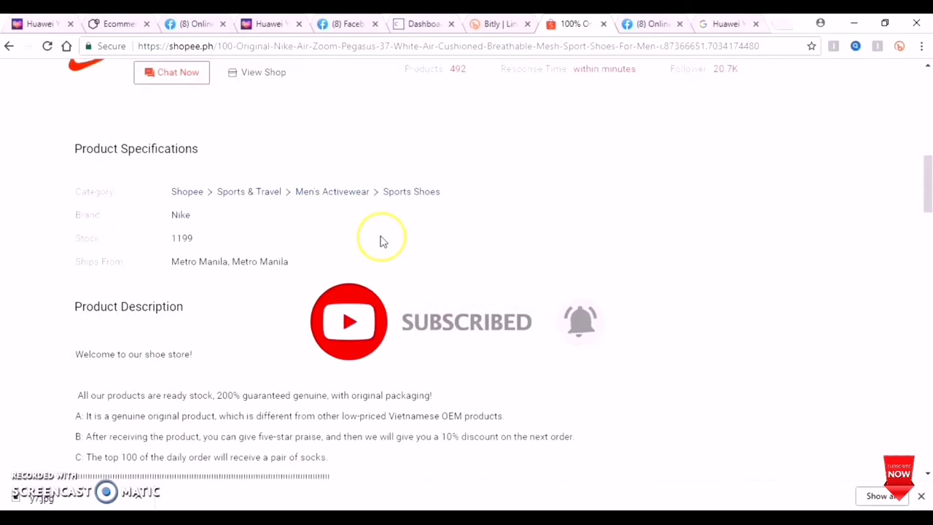
{"action": "scroll", "coordinate": [387, 239], "scroll_direction": "up", "scroll_amount": 7}
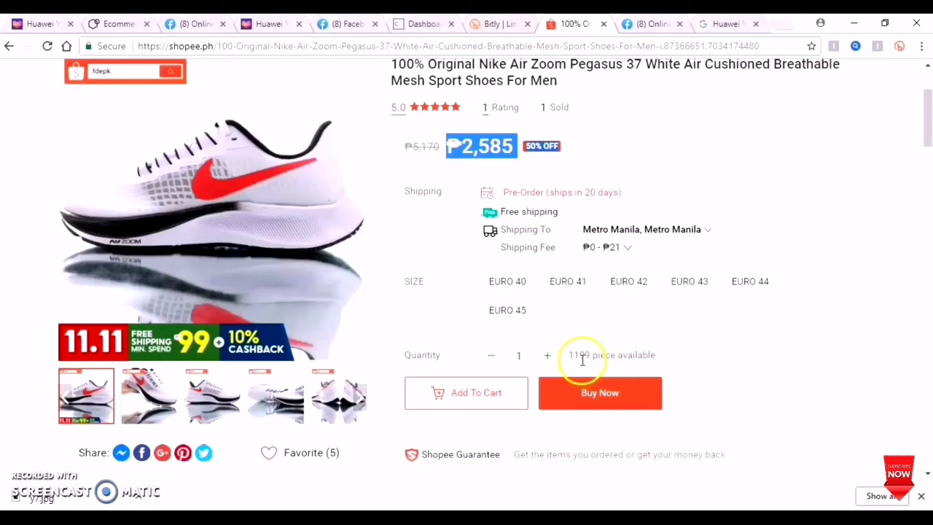
{"action": "scroll", "coordinate": [444, 310], "scroll_direction": "up", "scroll_amount": 2}
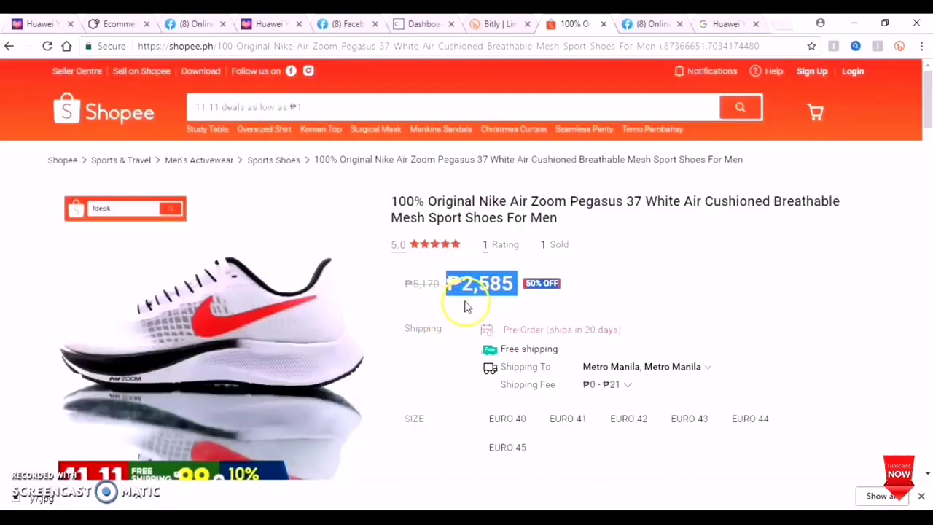